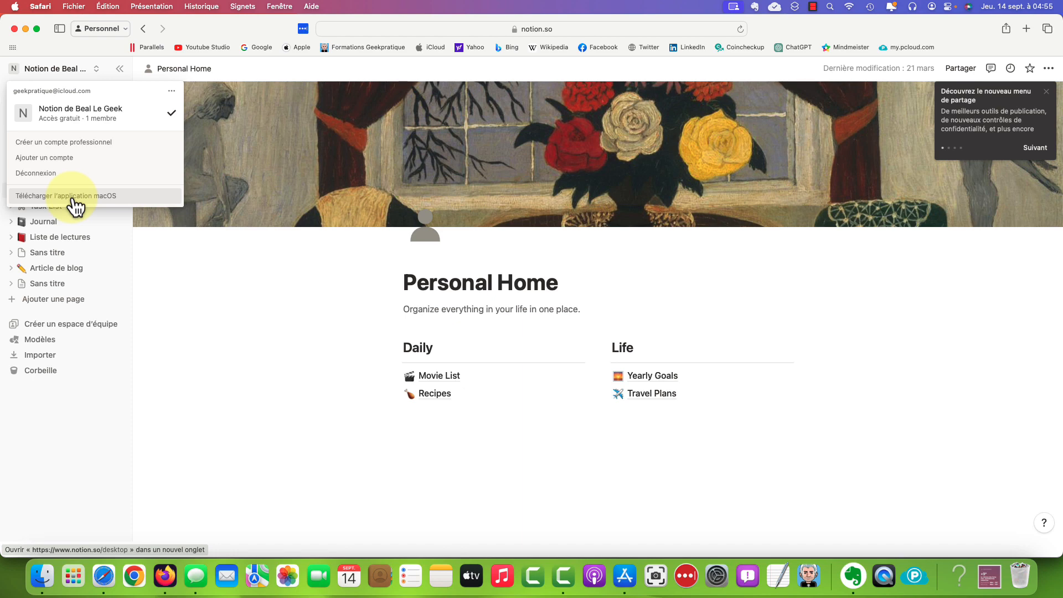
left_click(96, 197)
mouse_move(470, 387)
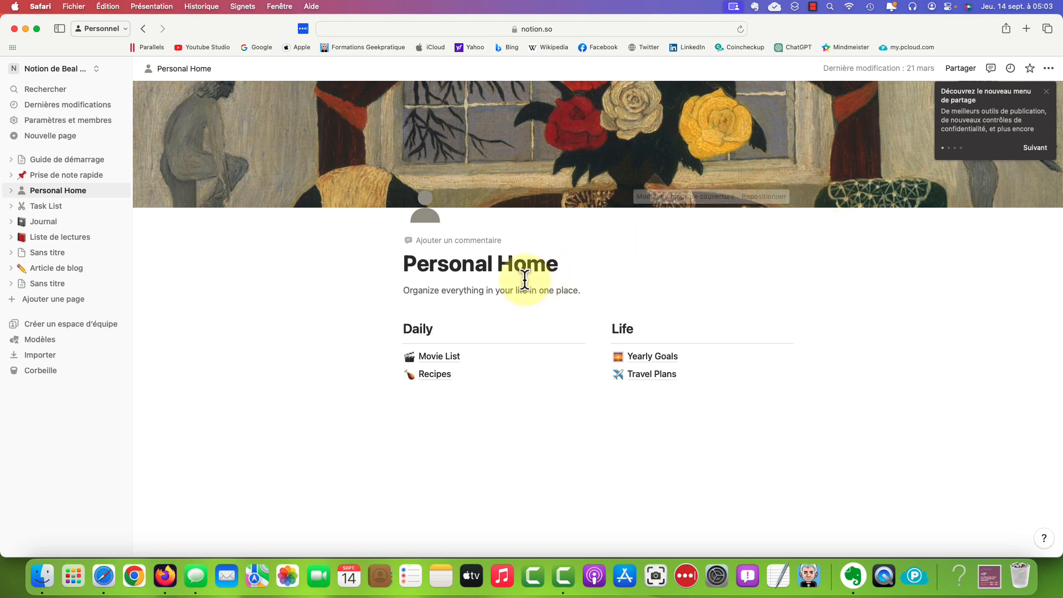
Create a new private page titled "Inventaire de maison" and give it the house emoji found with the filter "maison".
left_click(66, 301)
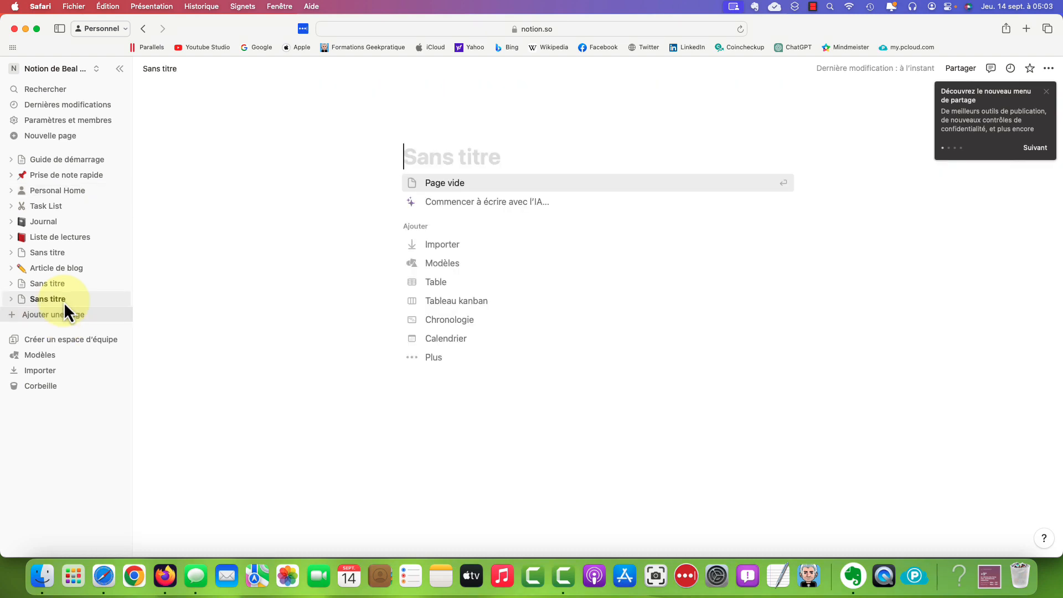
type("Inventaire de maison")
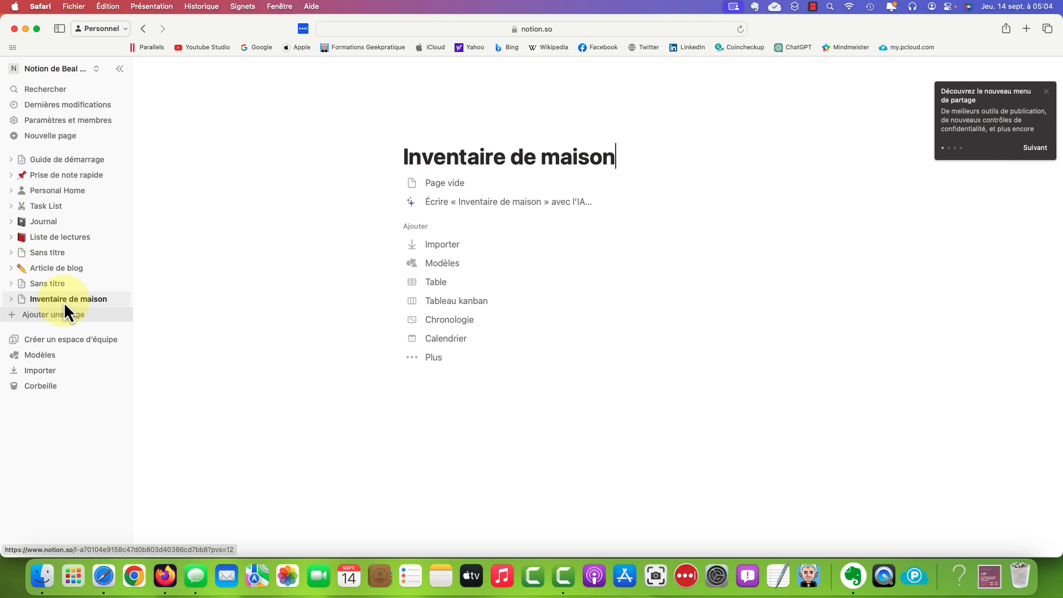
left_click(449, 138)
left_click(446, 137)
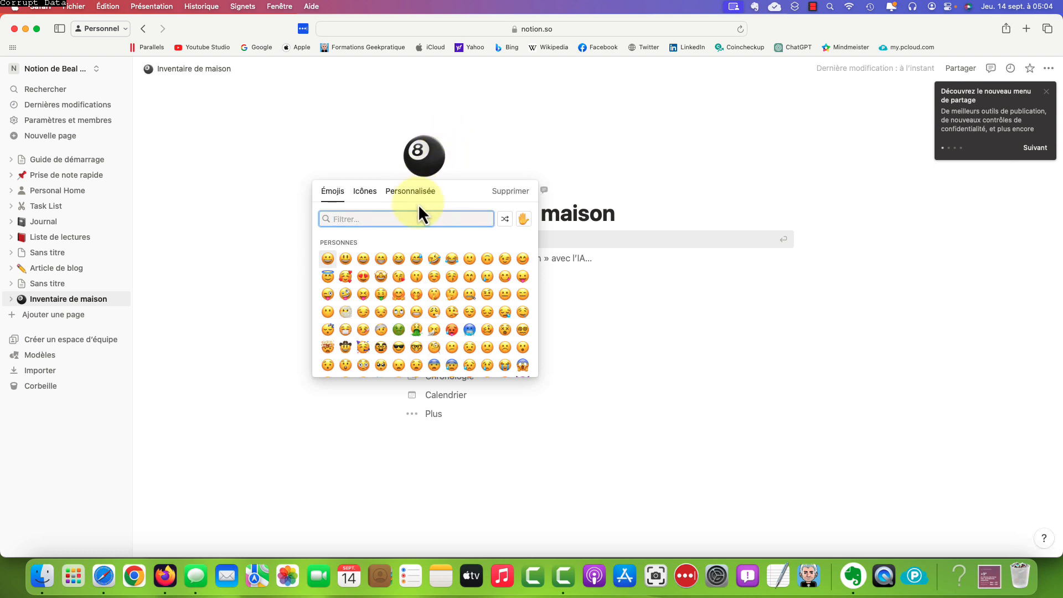
type("laison")
key("BackSpace")
key("BackSpace")
key("BackSpace")
key("BackSpace")
key("BackSpace")
key("BackSpace")
type("maison")
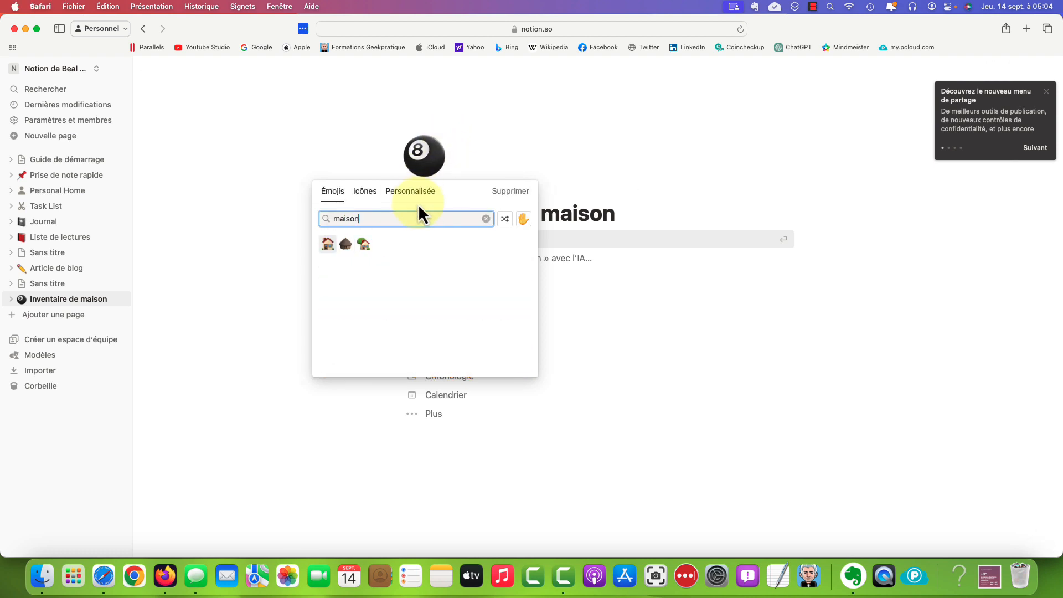
left_click(328, 244)
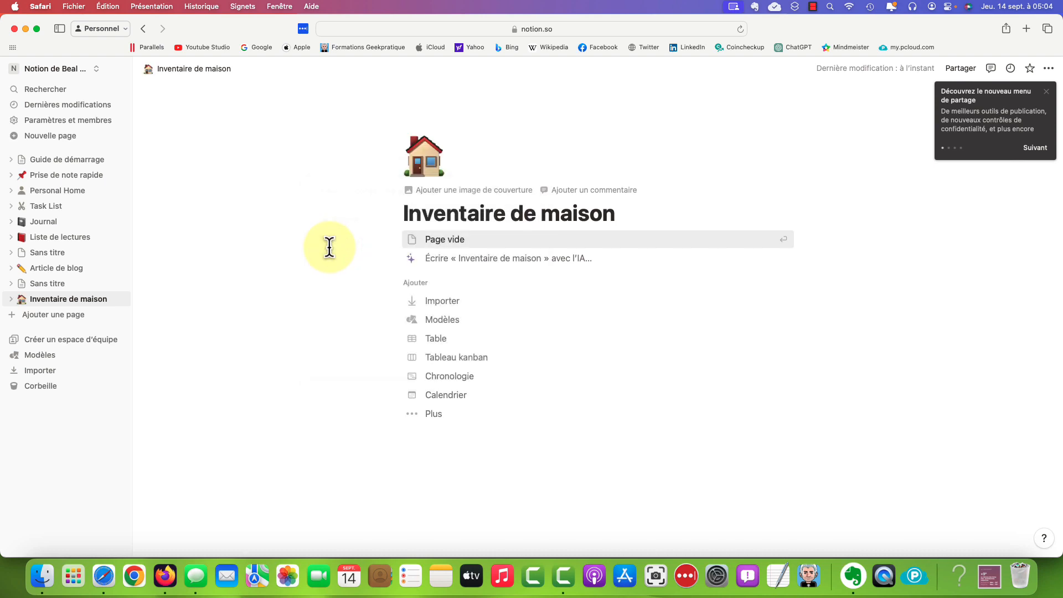
Add the "Inventaire de maison" page to the favourites and set it up as a table with a new database.
right_click(56, 299)
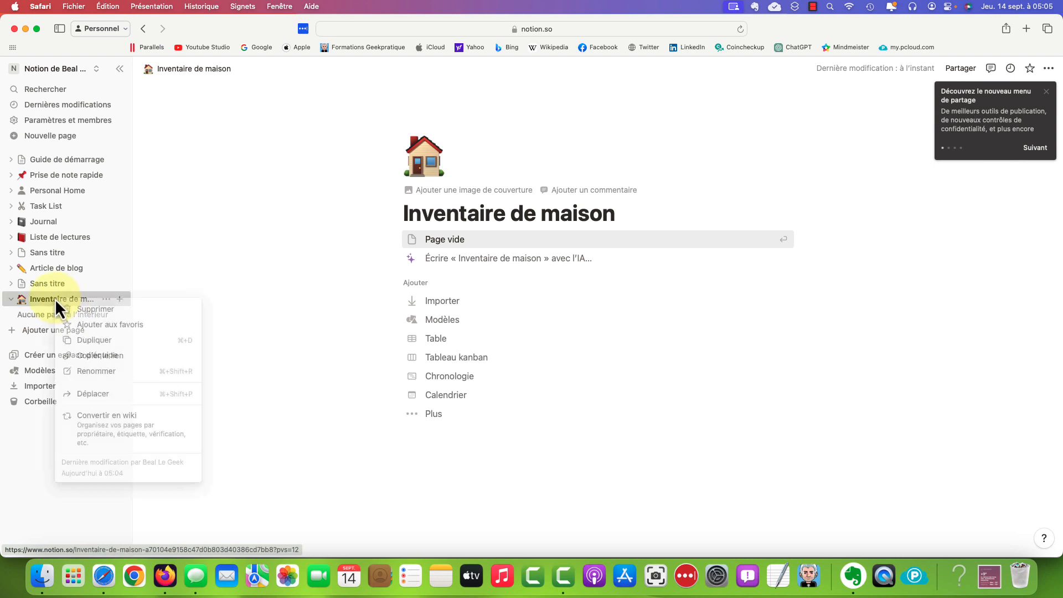
left_click(101, 325)
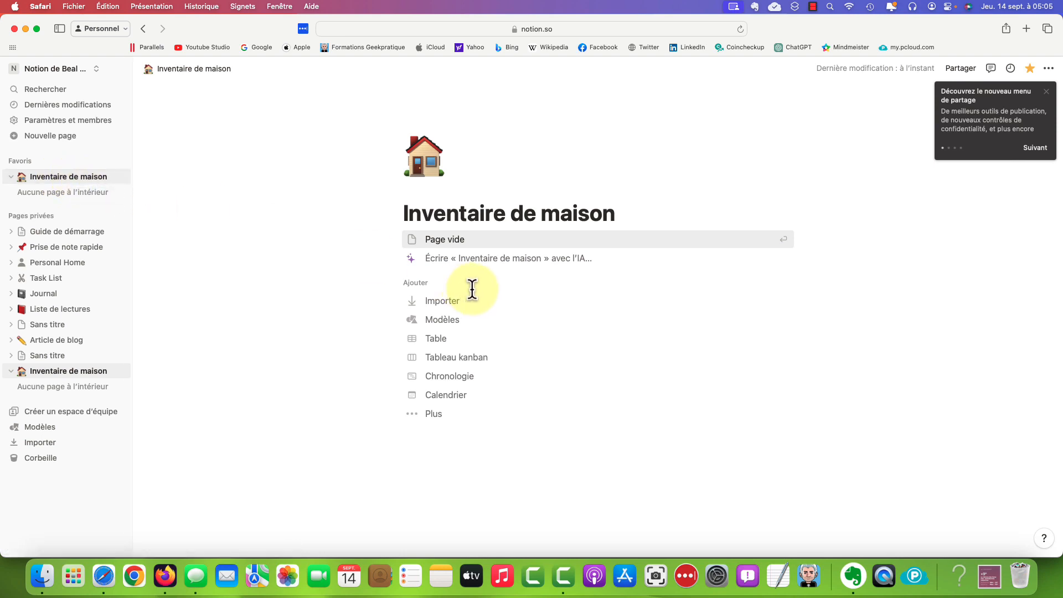
left_click(437, 339)
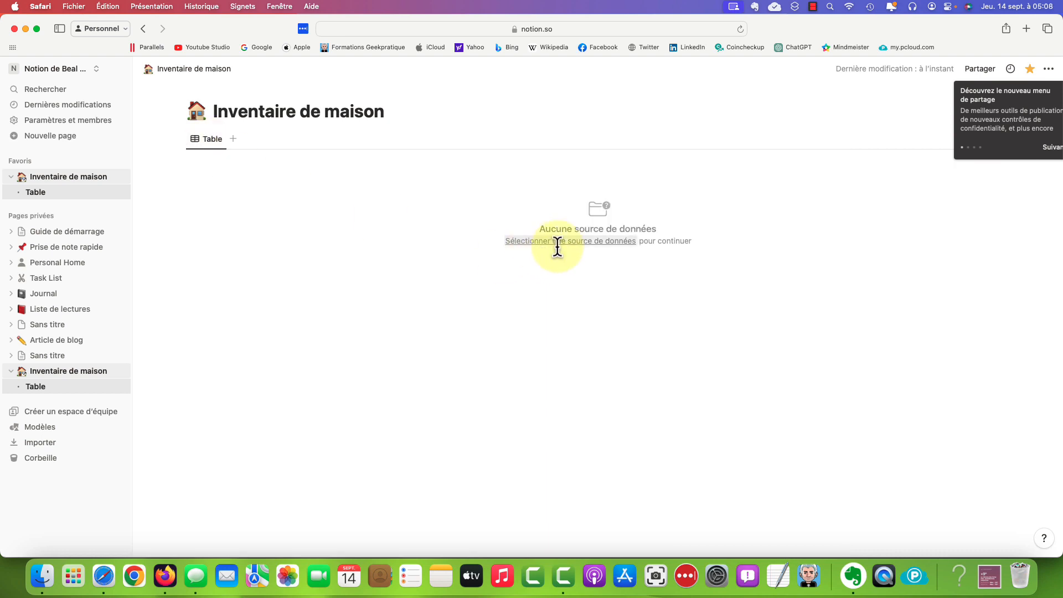
left_click(587, 242)
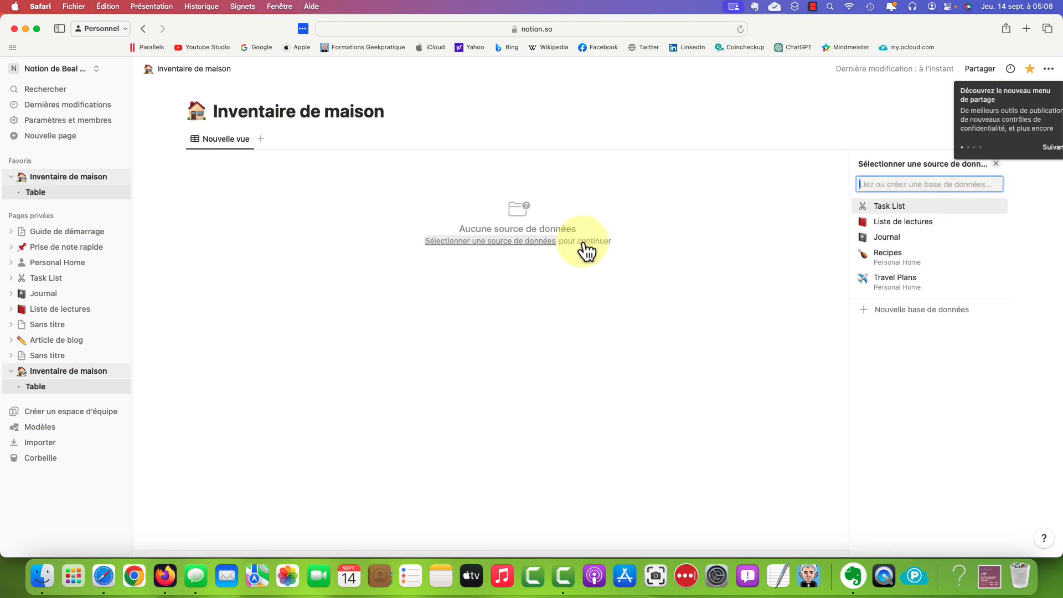
left_click(909, 316)
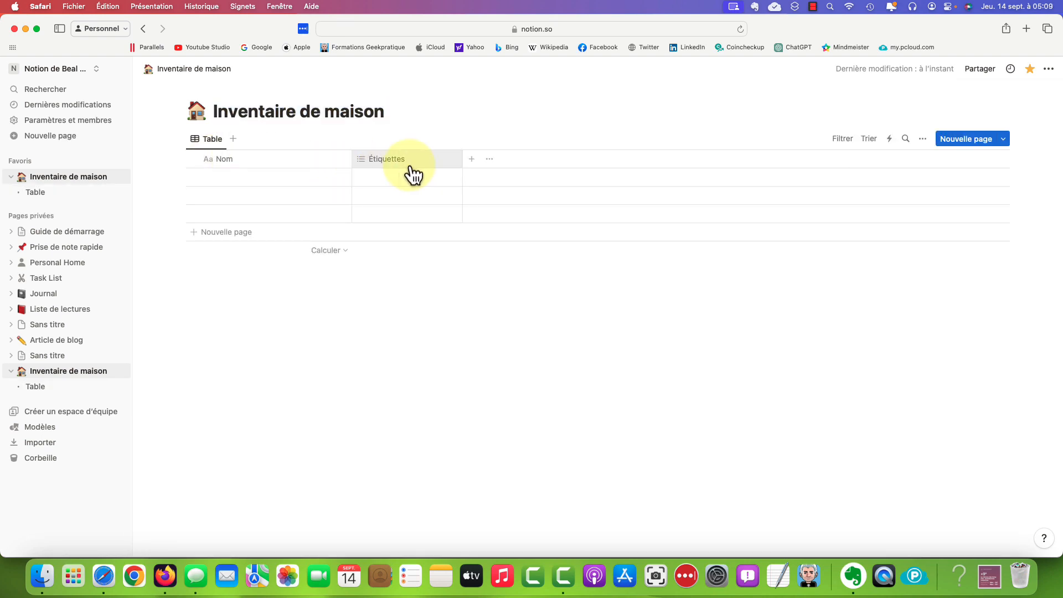
Rename the table's "Nom" column to "Nom de l'article".
left_click(237, 162)
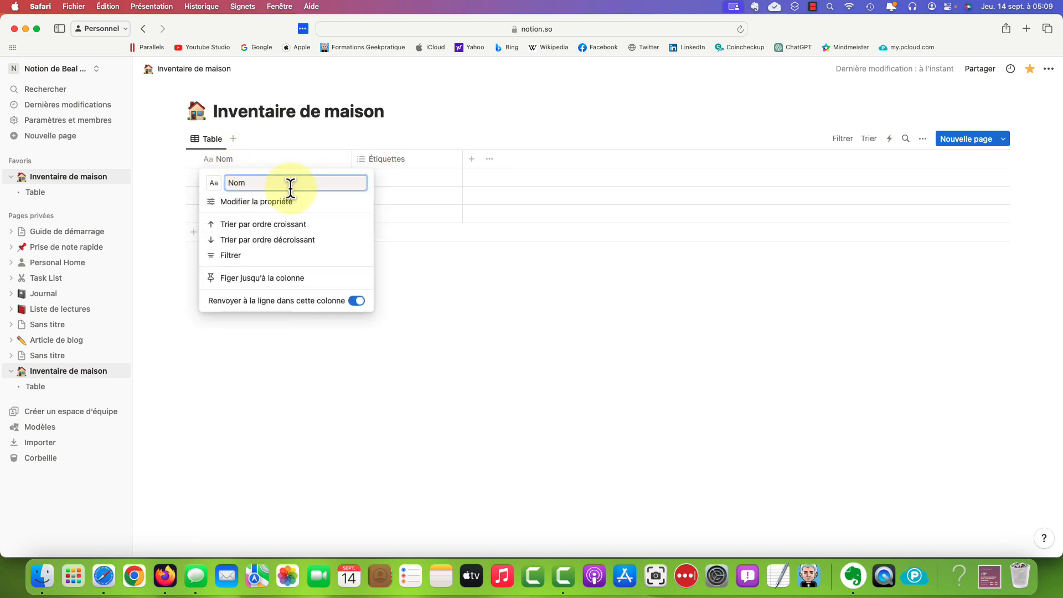
type("de l'article")
key("Return")
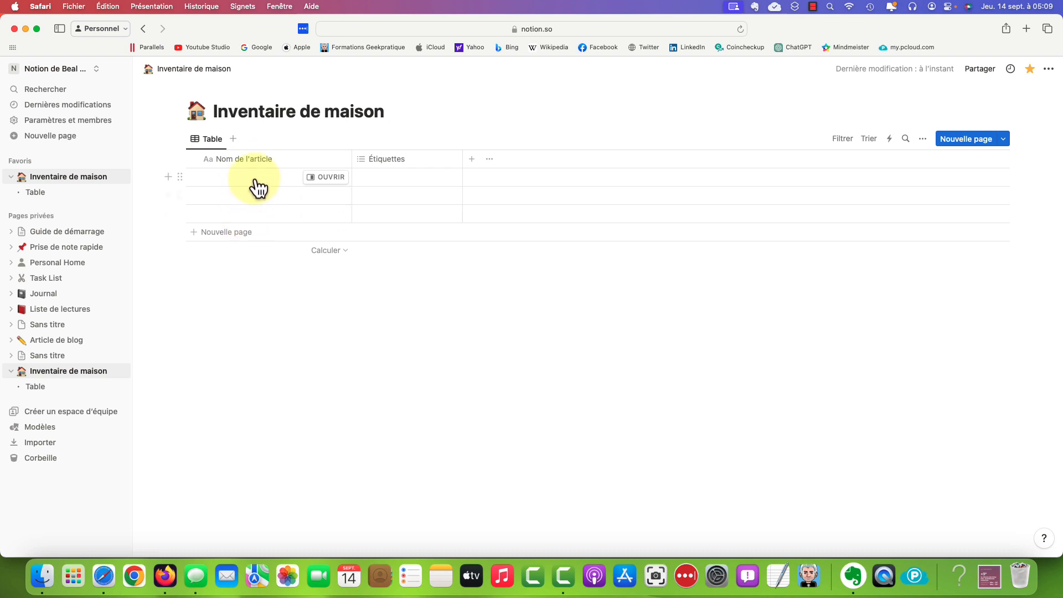
Name the table view "Articles de la maison".
left_click(213, 143)
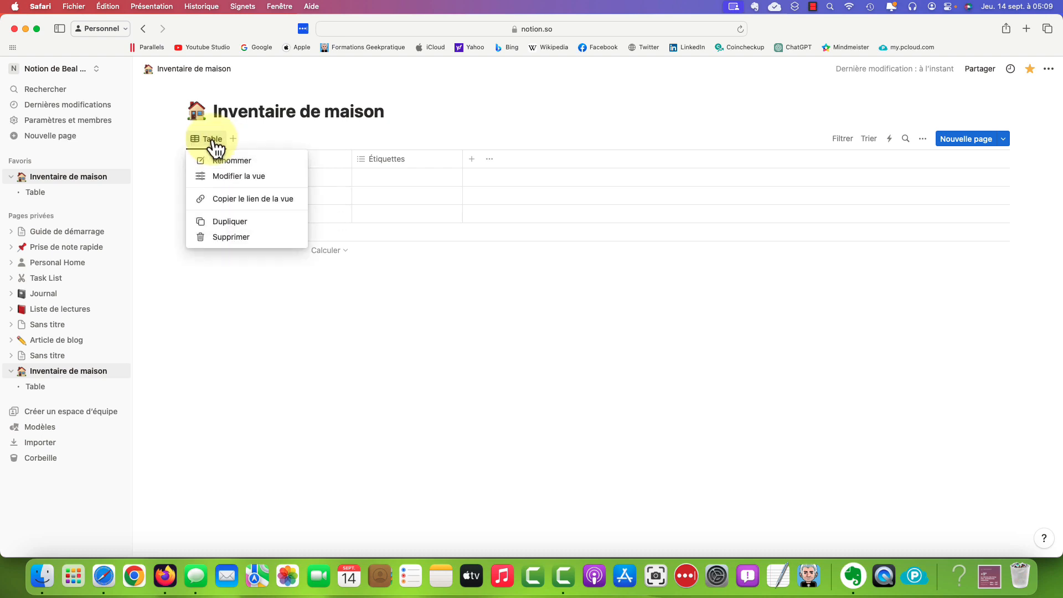
left_click(247, 173)
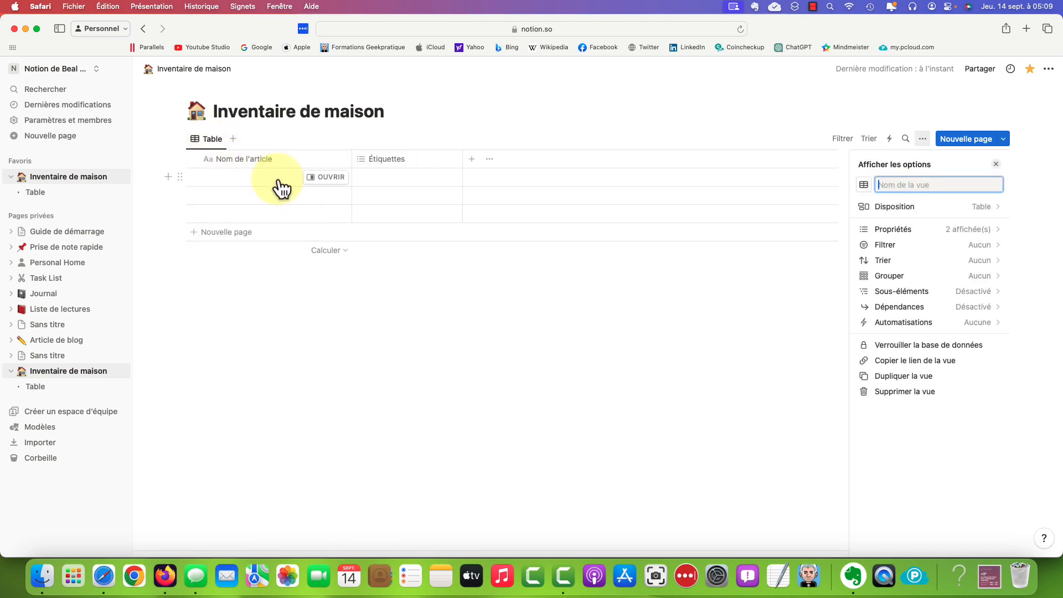
type("Articl")
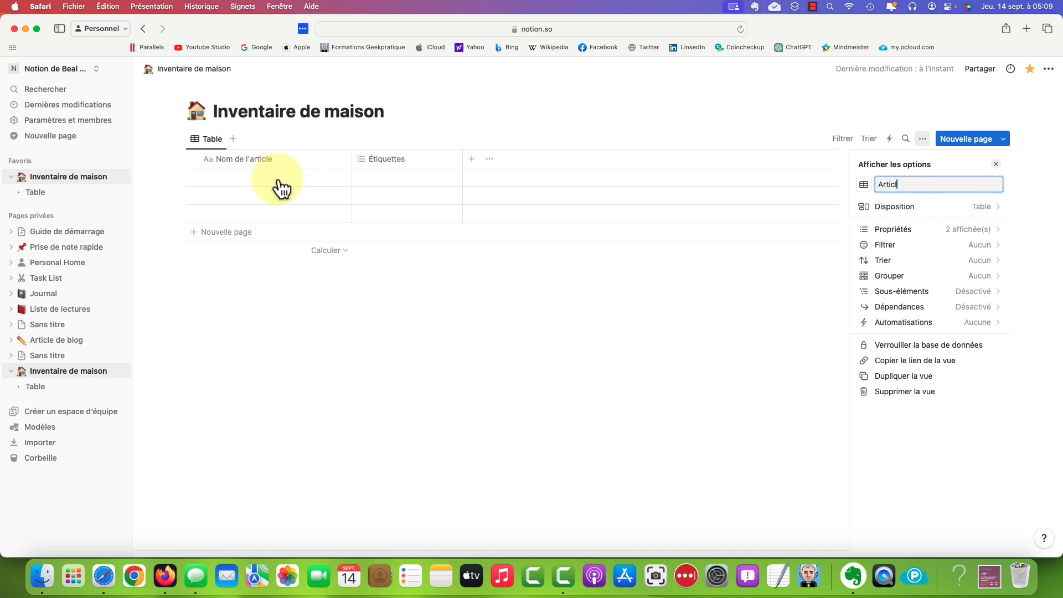
type("es de la maison")
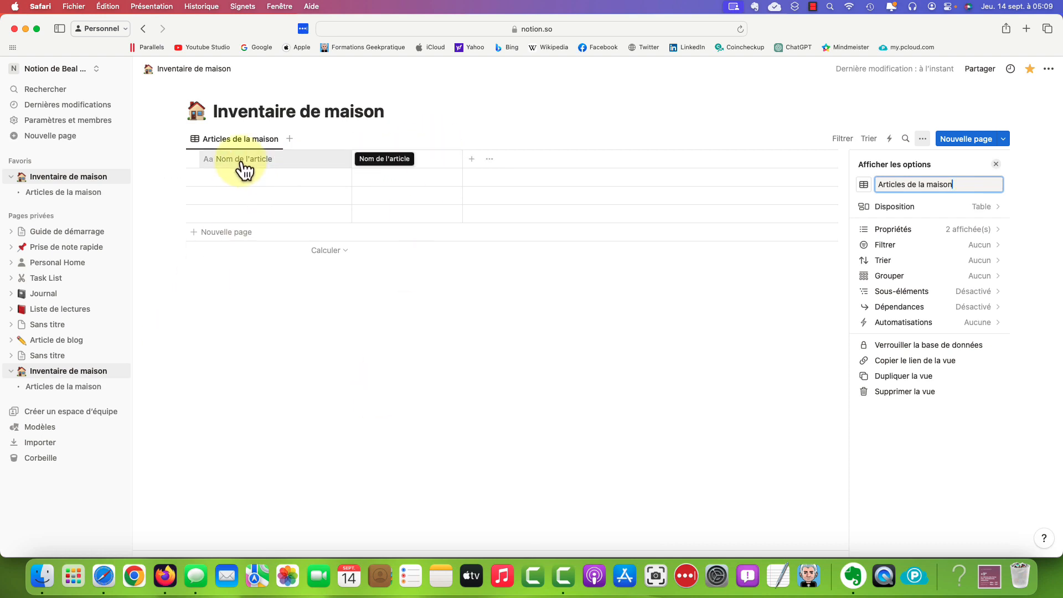
Rename the "Étiquettes" column to "Description".
left_click(392, 167)
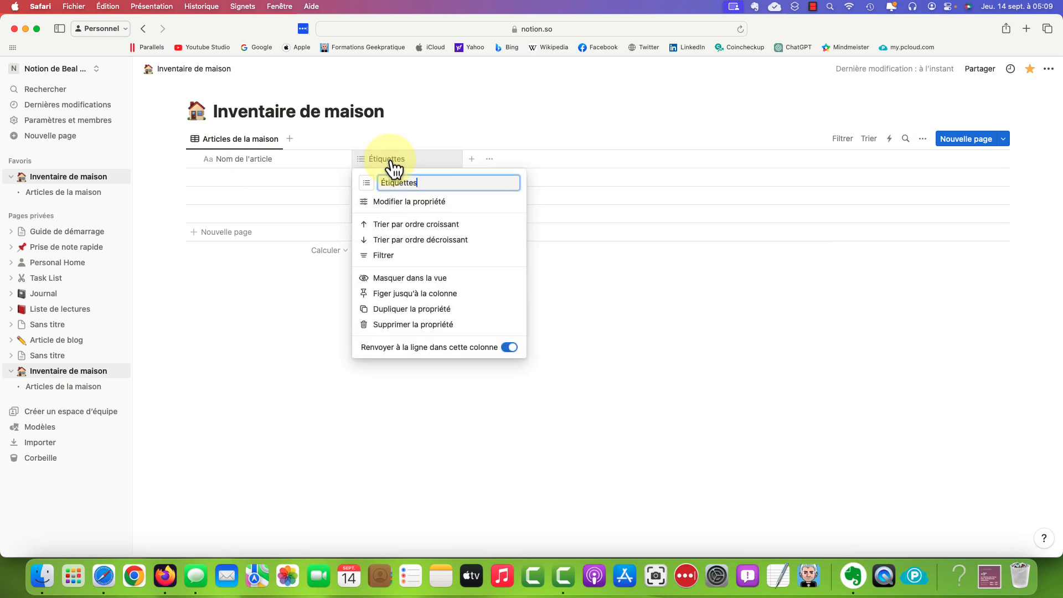
key("BackSpace")
key("BackSpace")
key("BackSpace")
key("BackSpace")
key("BackSpace")
key("BackSpace")
key("BackSpace")
key("BackSpace")
key("BackSpace")
key("BackSpace")
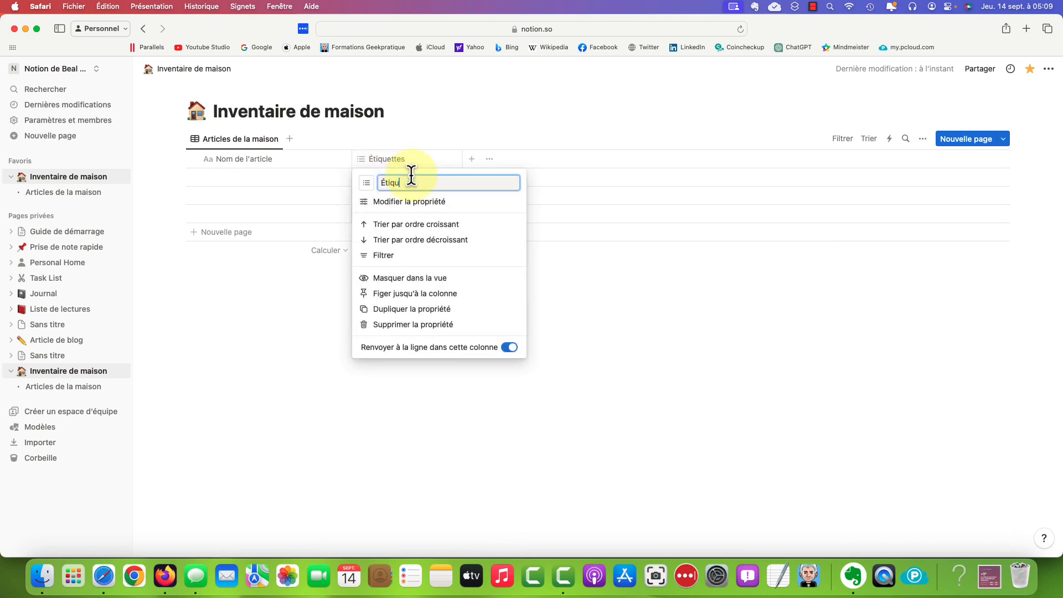
type("Description")
key("Return")
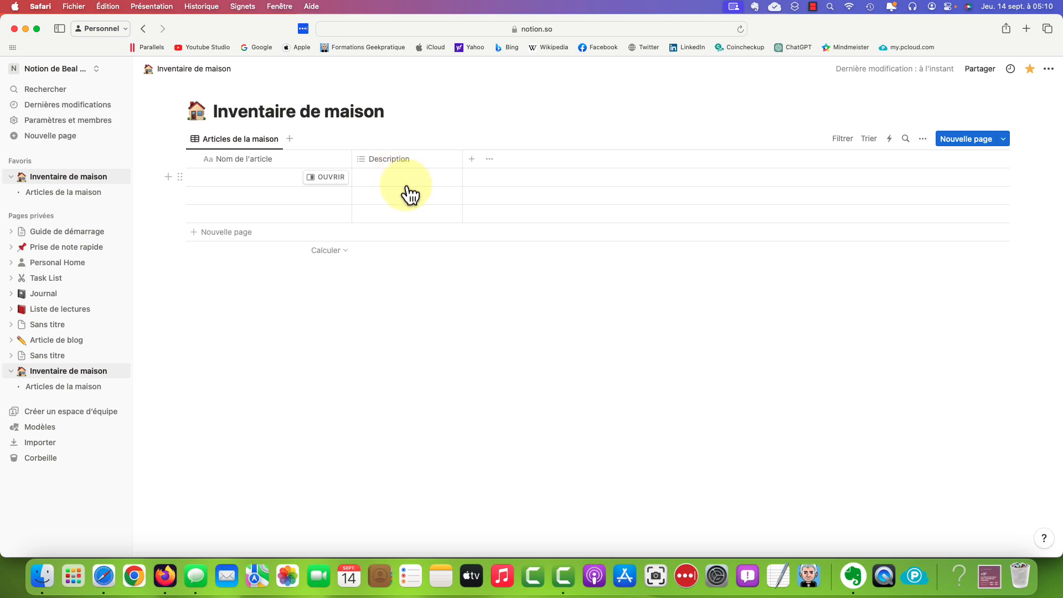
Add a property of type "Fichiers et médias" to the table, keeping its default name.
left_click(471, 160)
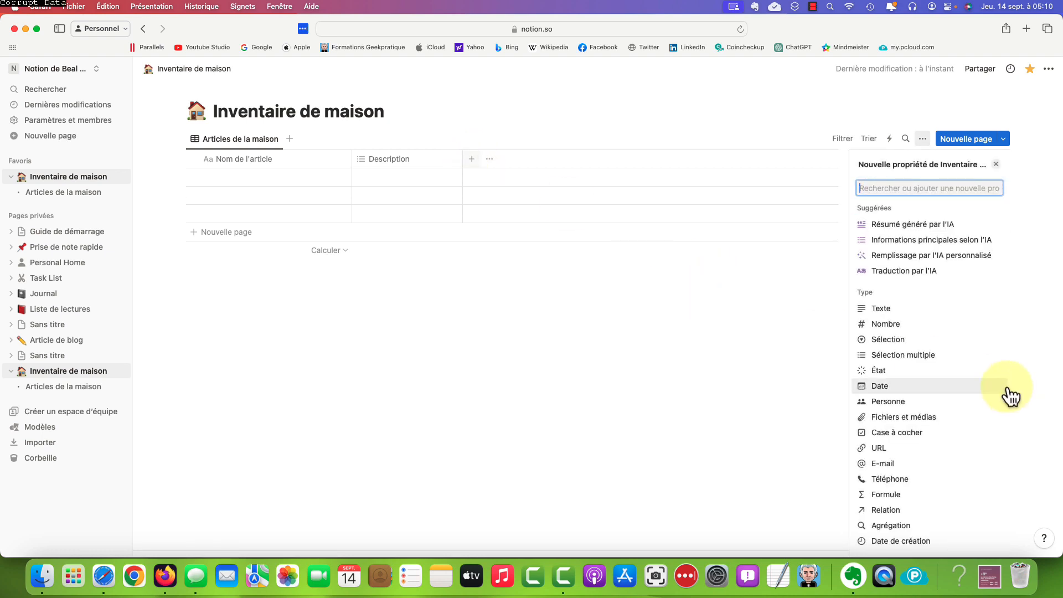
scroll(1006, 396, "down", 3)
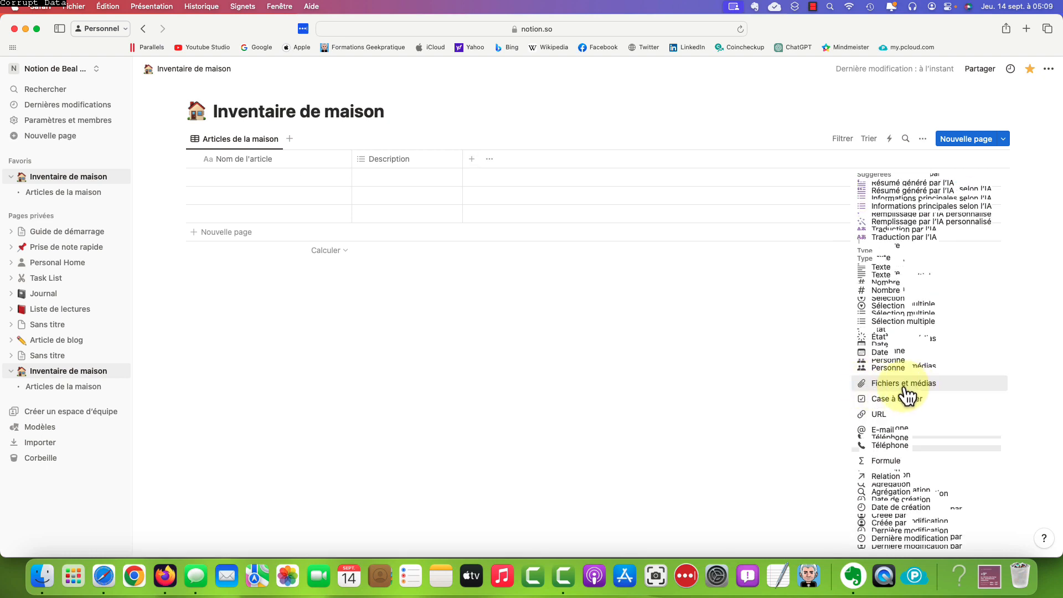
left_click(924, 386)
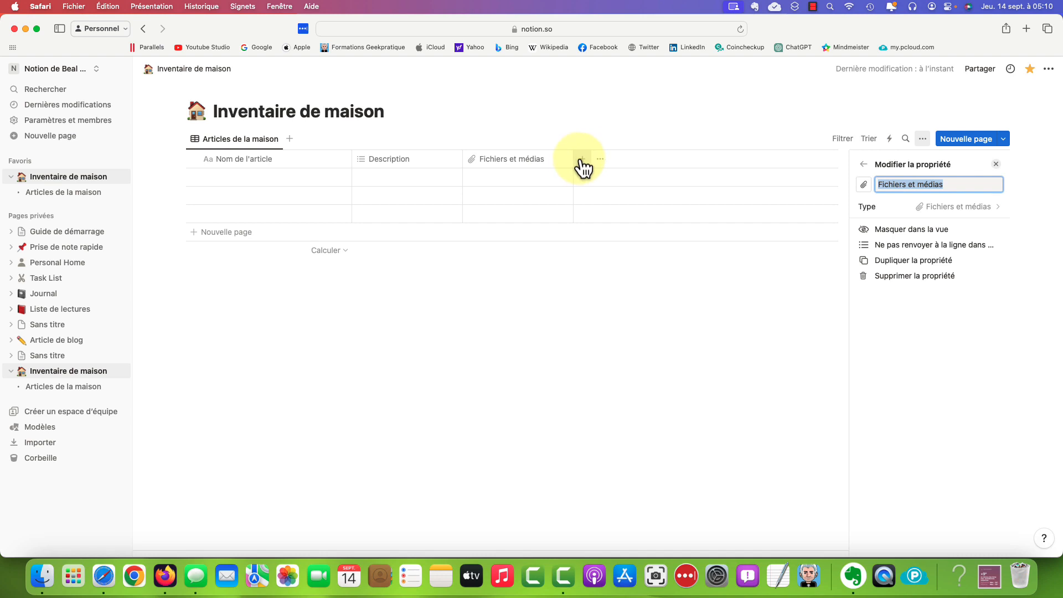
key("Escape")
key("Escape")
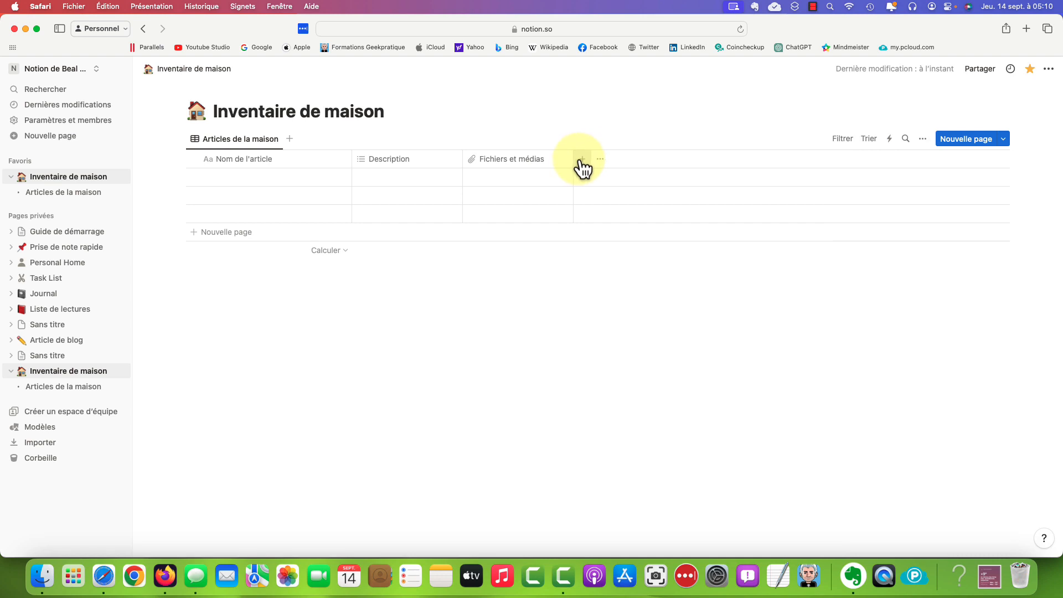
Add a text property named "Emplacement" after the "Fichiers et médias" column.
left_click(582, 160)
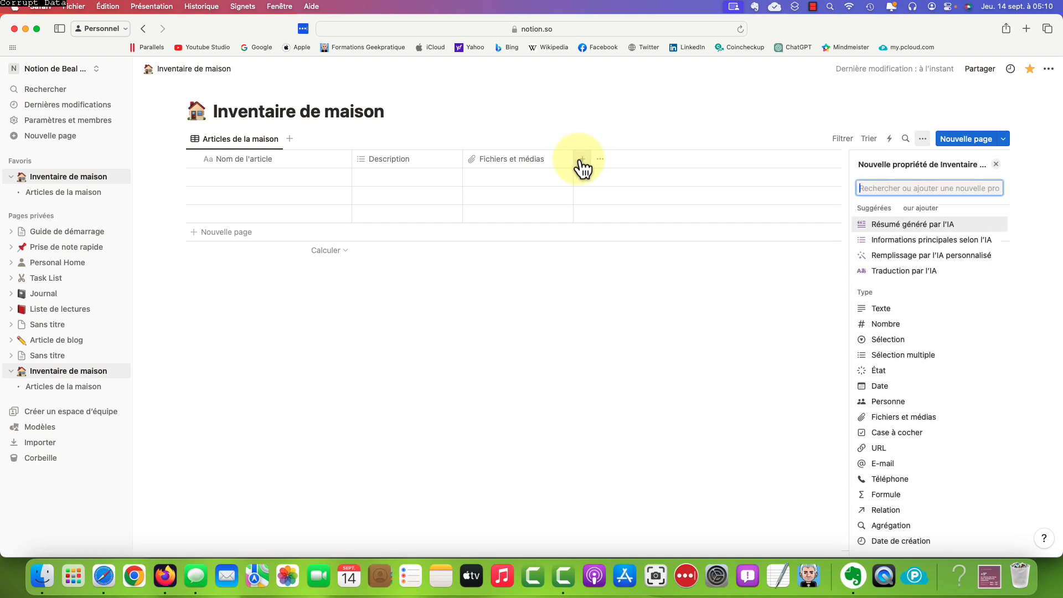
type("Empcalement")
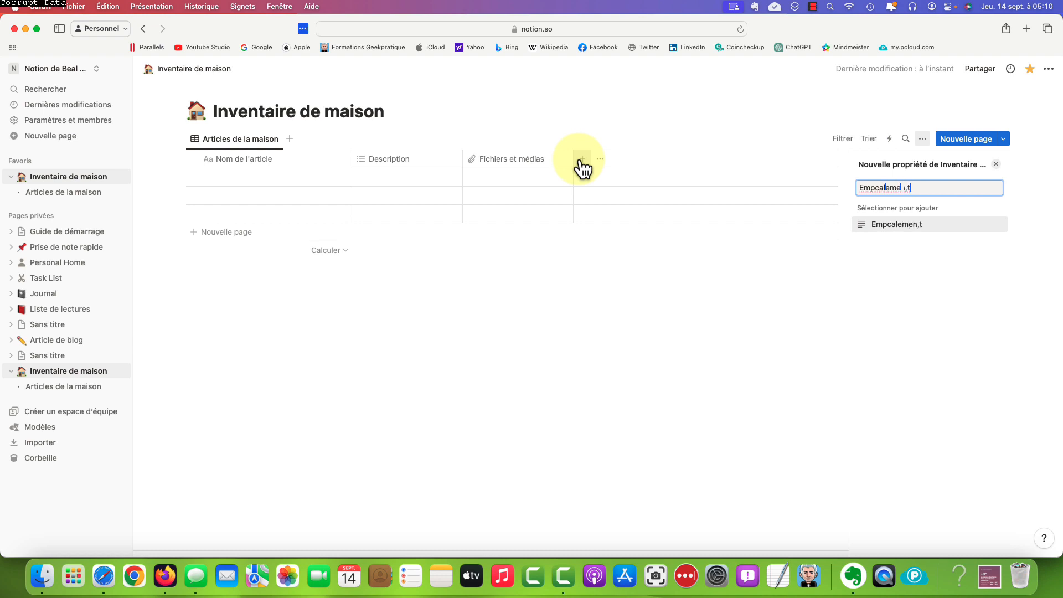
key("Return")
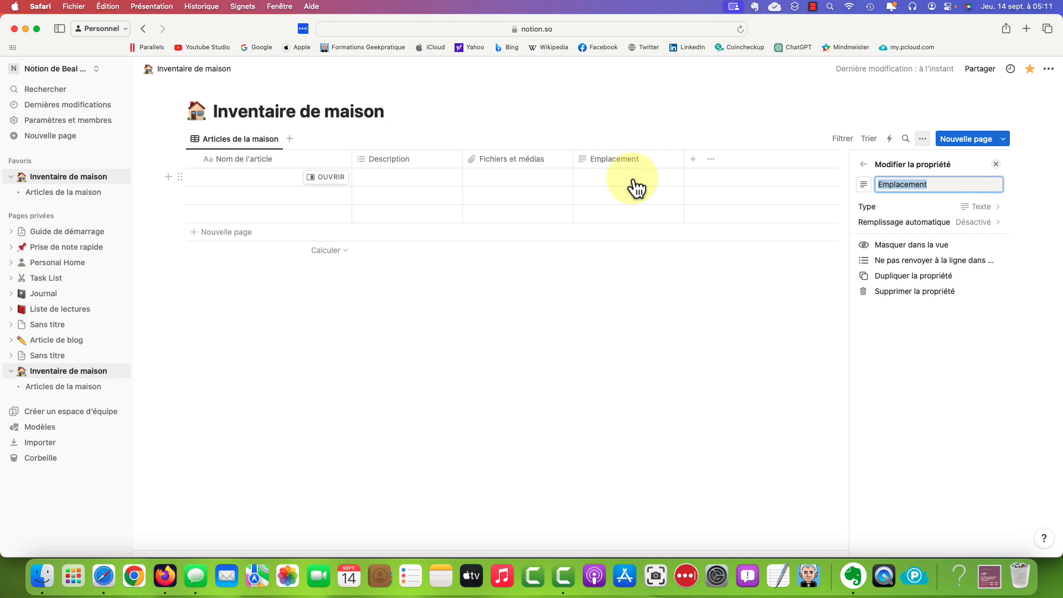
left_click(708, 318)
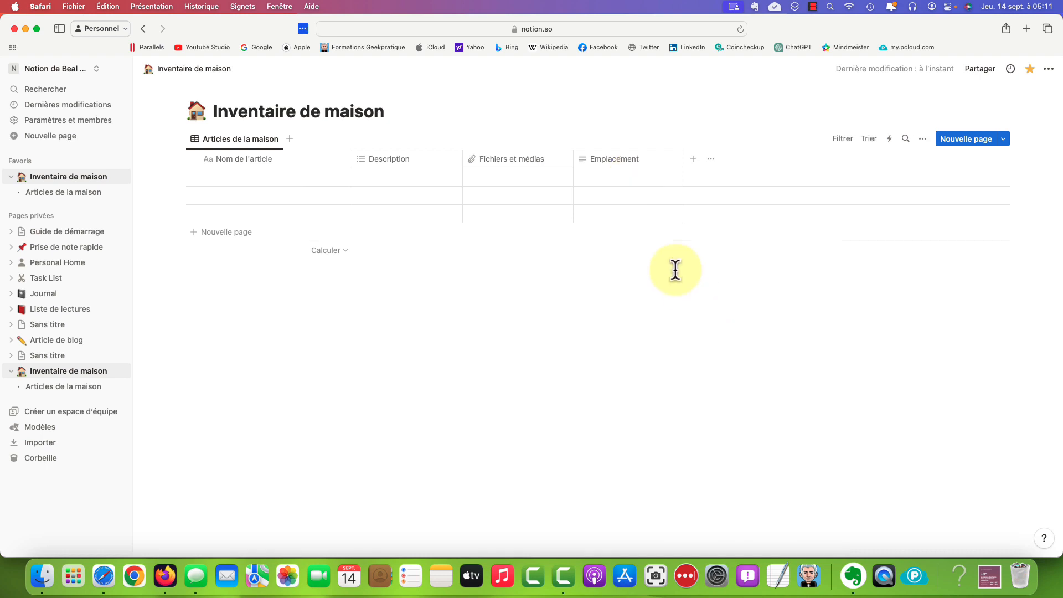
Add a text property named "Carton" after the "Emplacement" column.
left_click(694, 159)
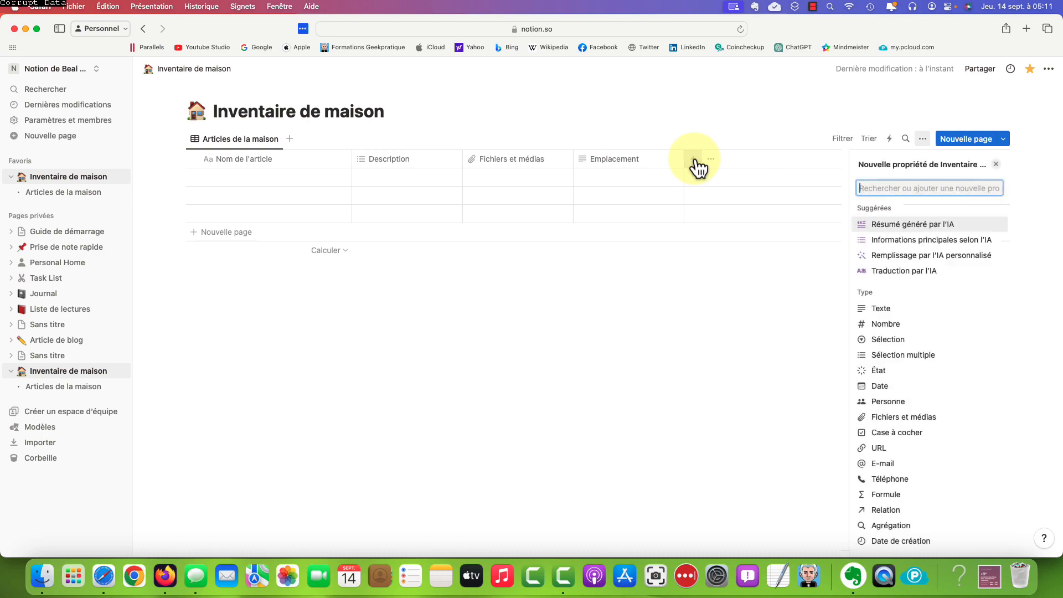
type("Carton")
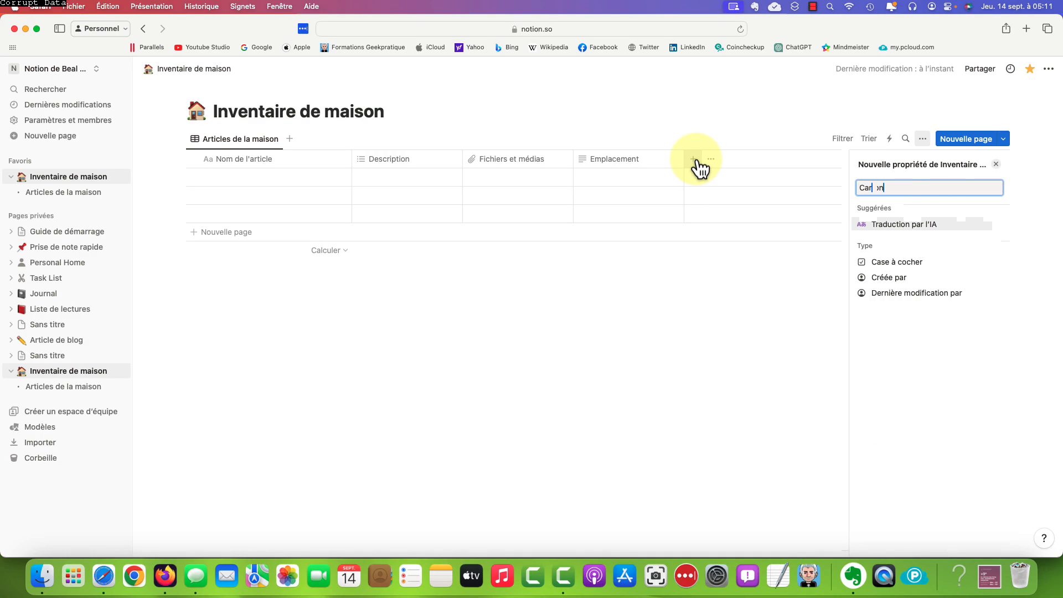
key("Return")
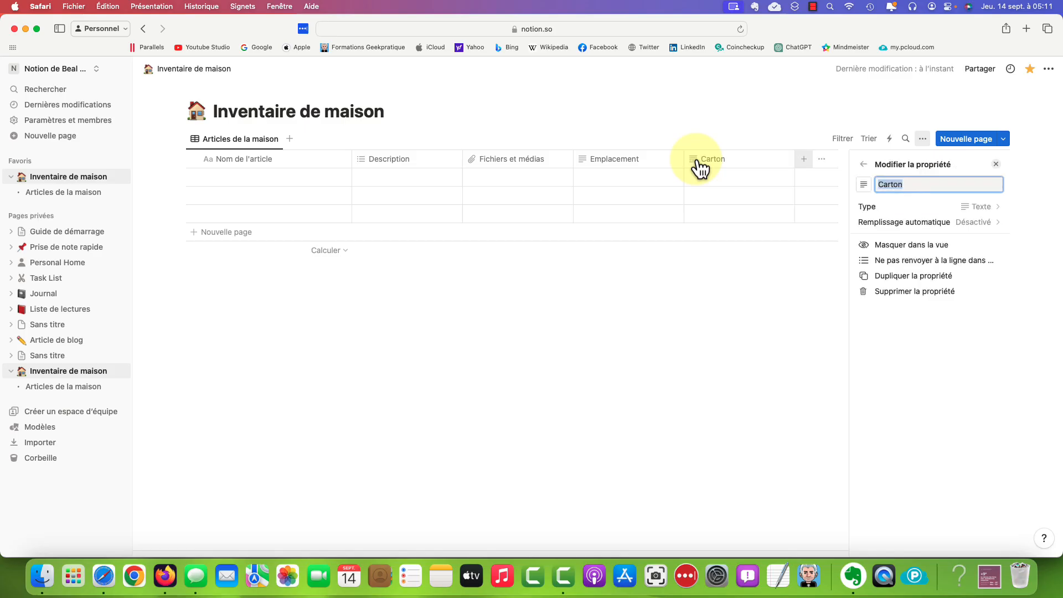
left_click(804, 160)
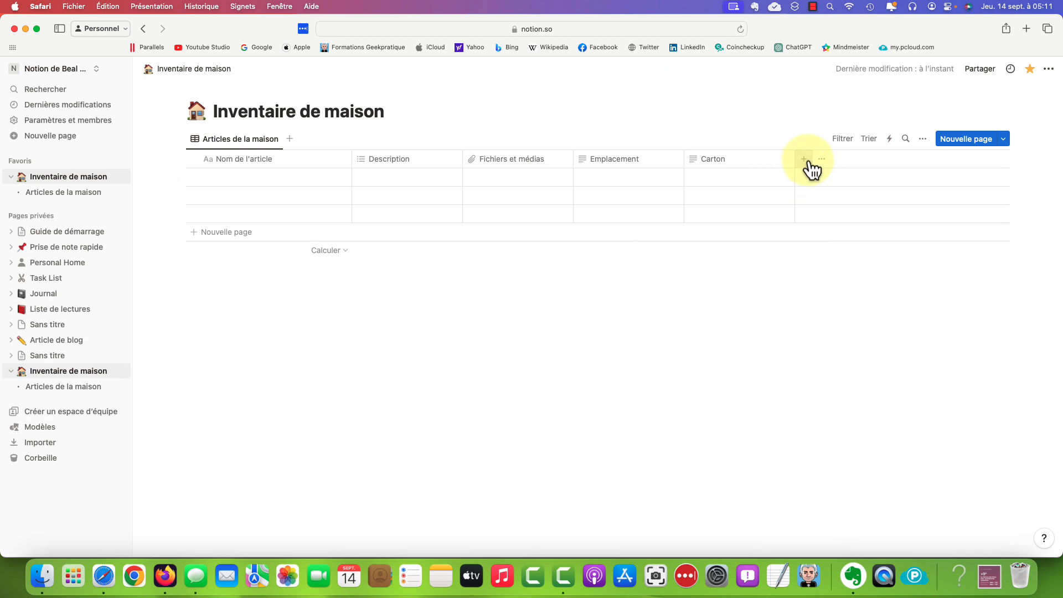
Add a text property named "Accessoires" after the "Carton" column.
left_click(802, 163)
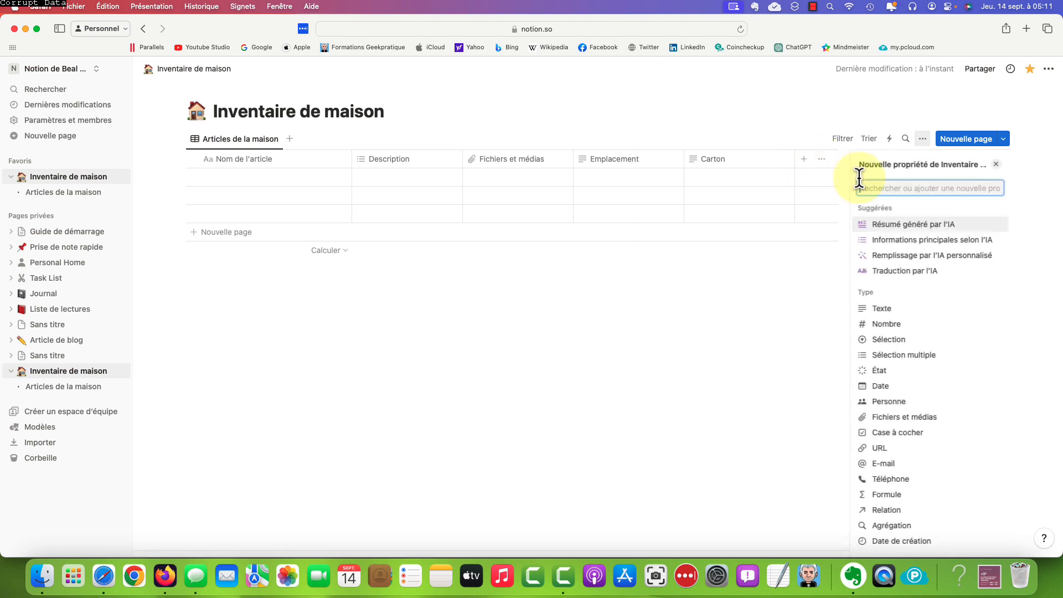
type("Accessoires")
key("Return")
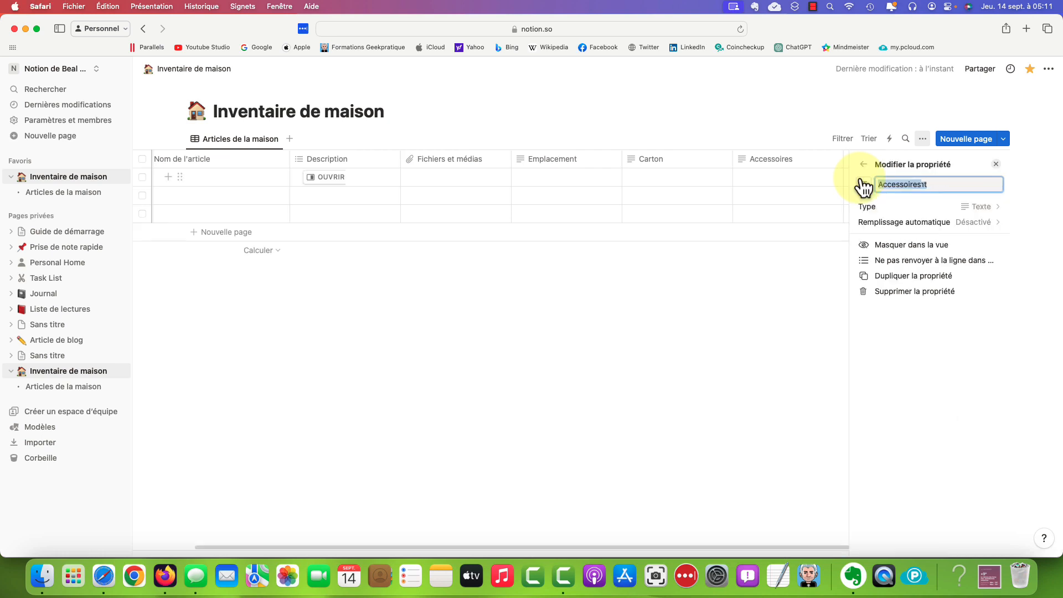
left_click(747, 280)
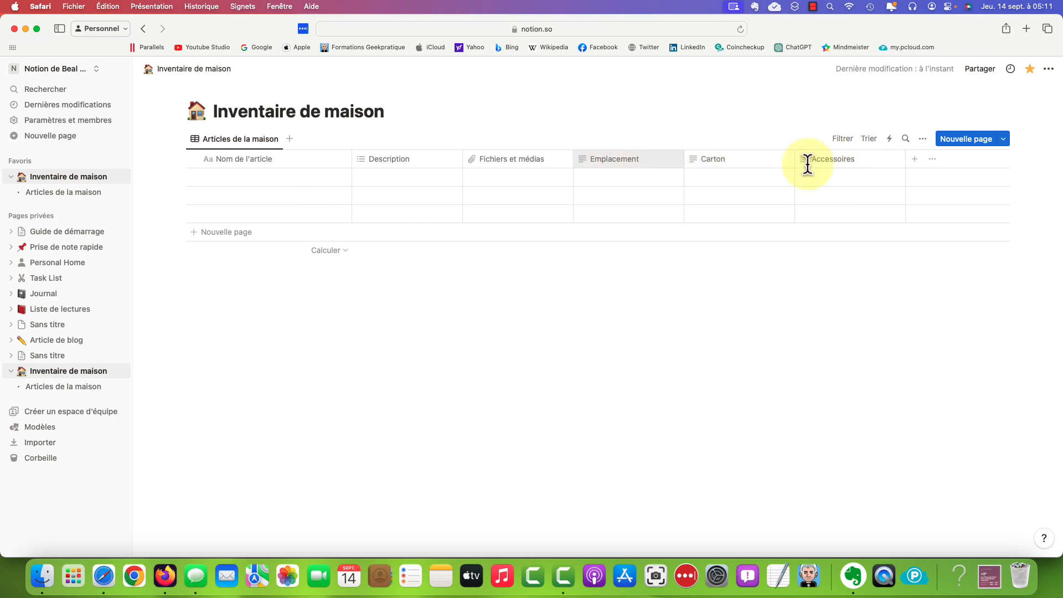
Add a property named "Date d'achat" after the "Accessoires" column and set its type to Date.
left_click(914, 160)
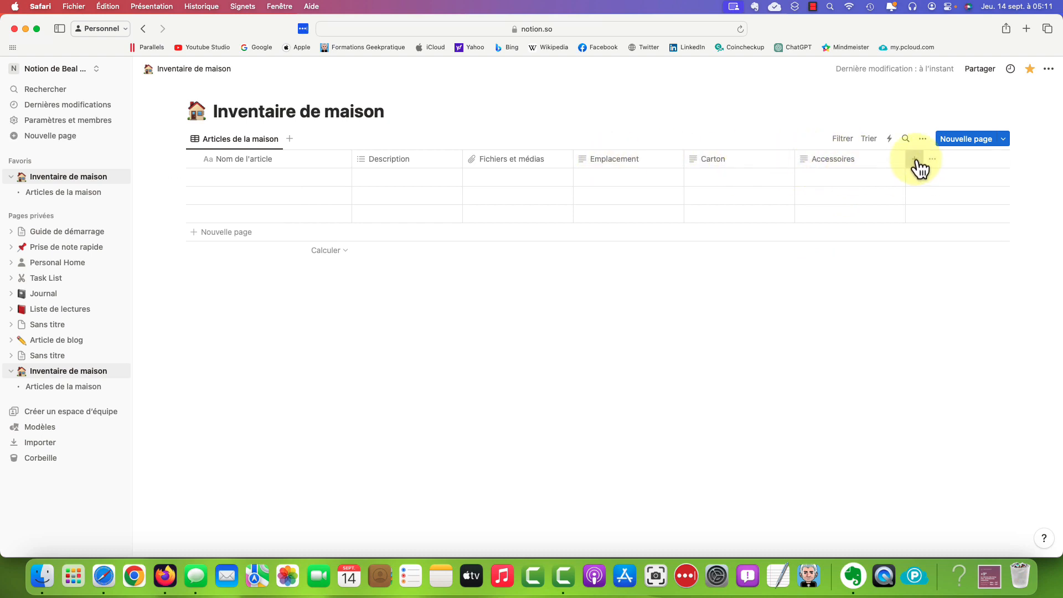
type("Date d'achat")
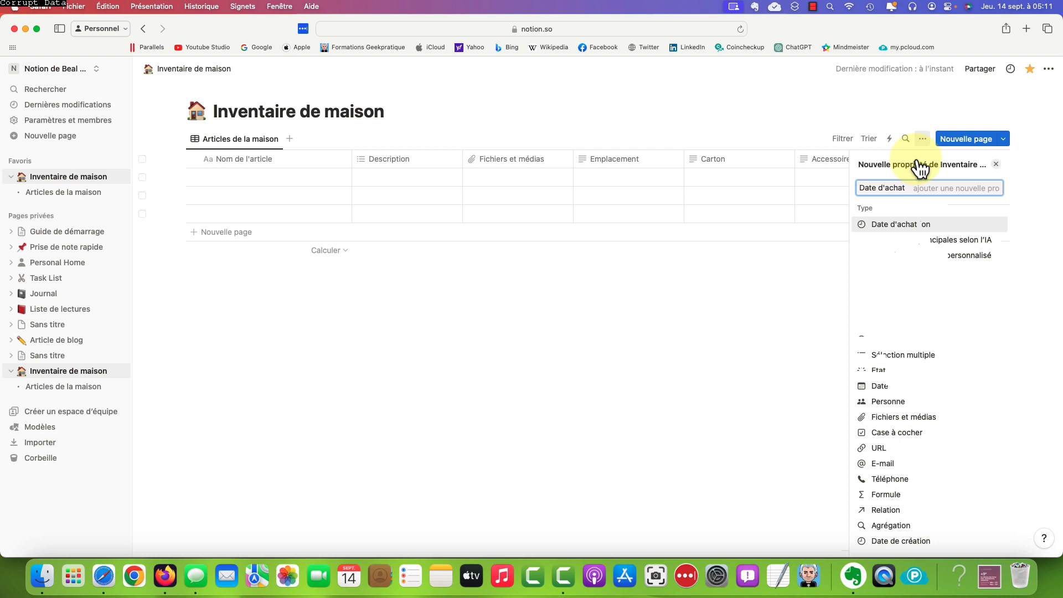
key("Return")
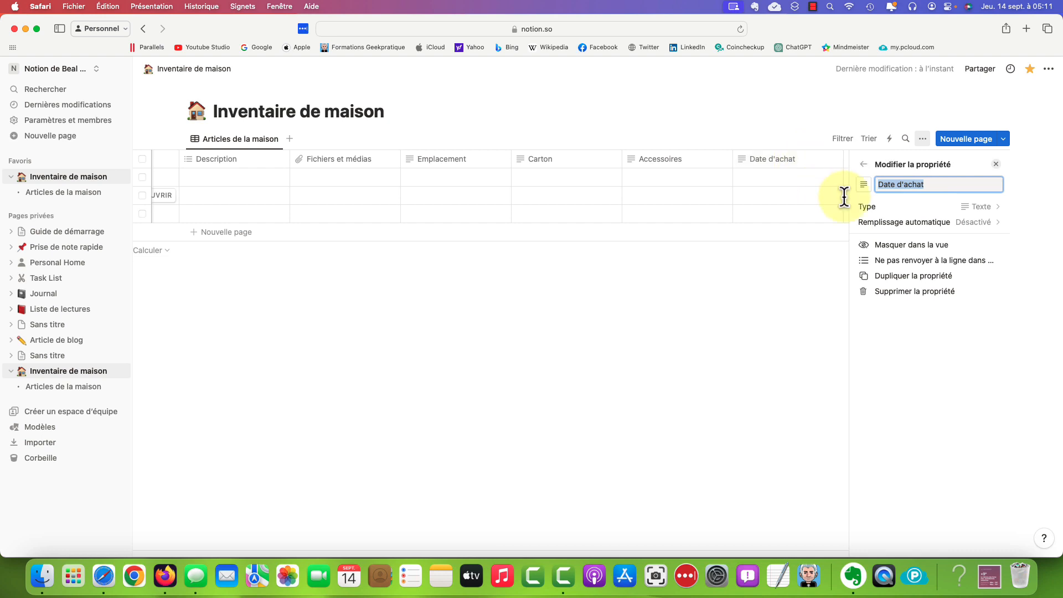
left_click(897, 209)
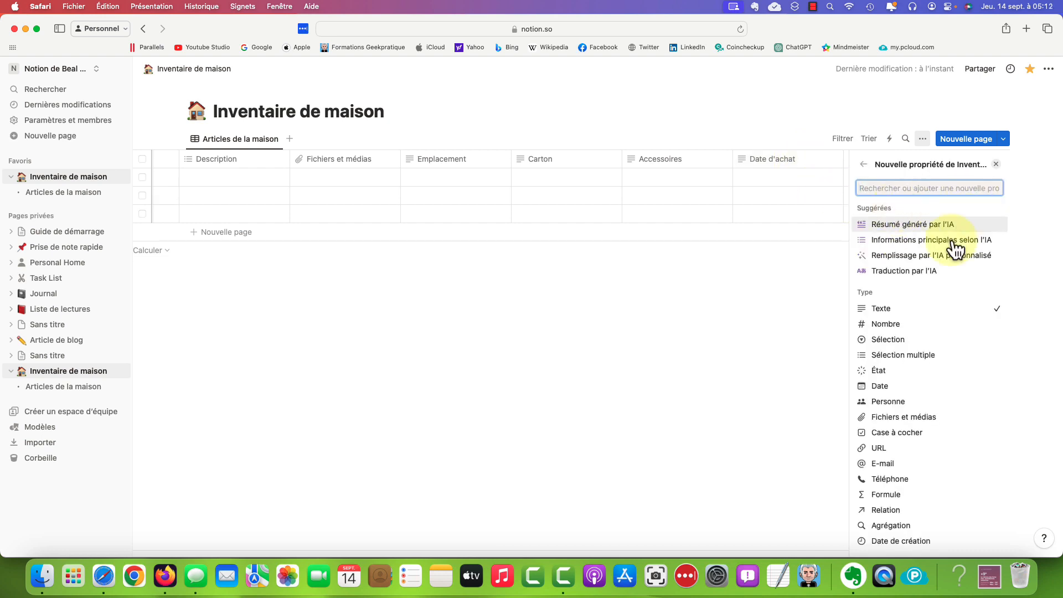
left_click(906, 386)
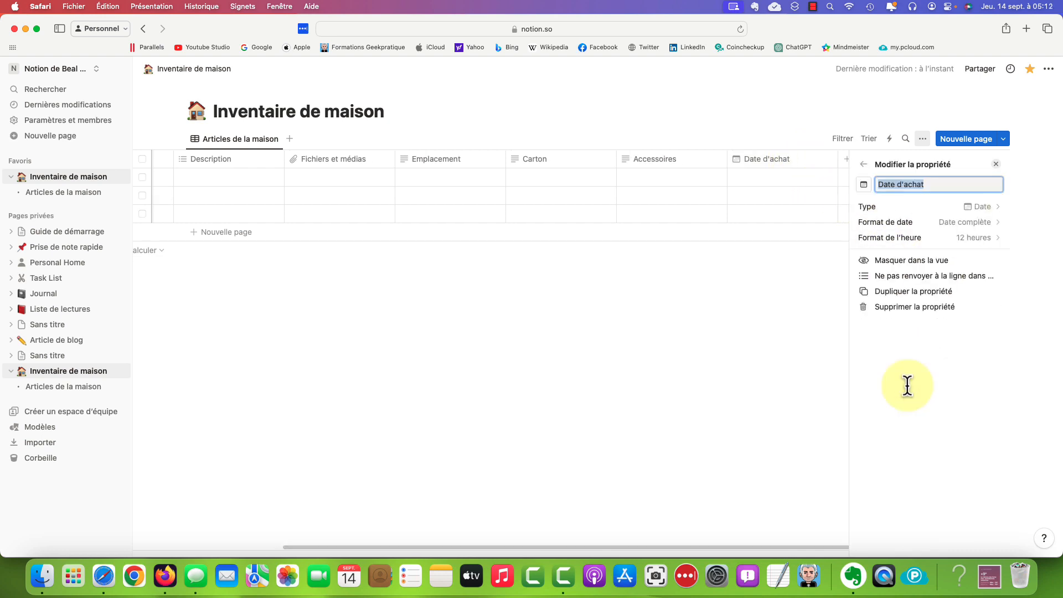
left_click(748, 354)
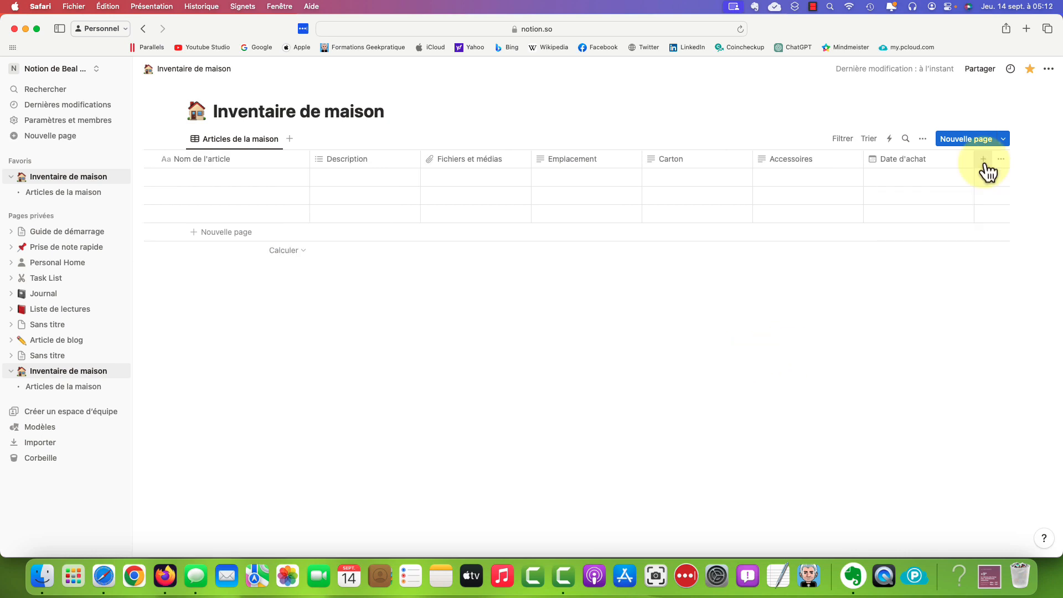
Add a text property named "Lieu d'achat" after the "Date d'achat" column.
left_click(985, 161)
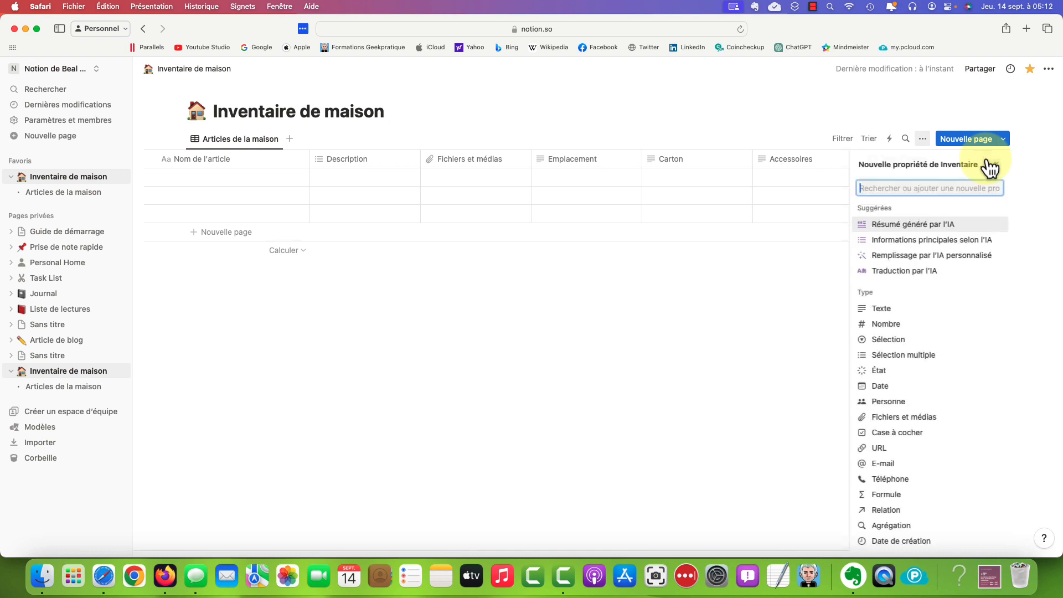
type("Lieu d'achat")
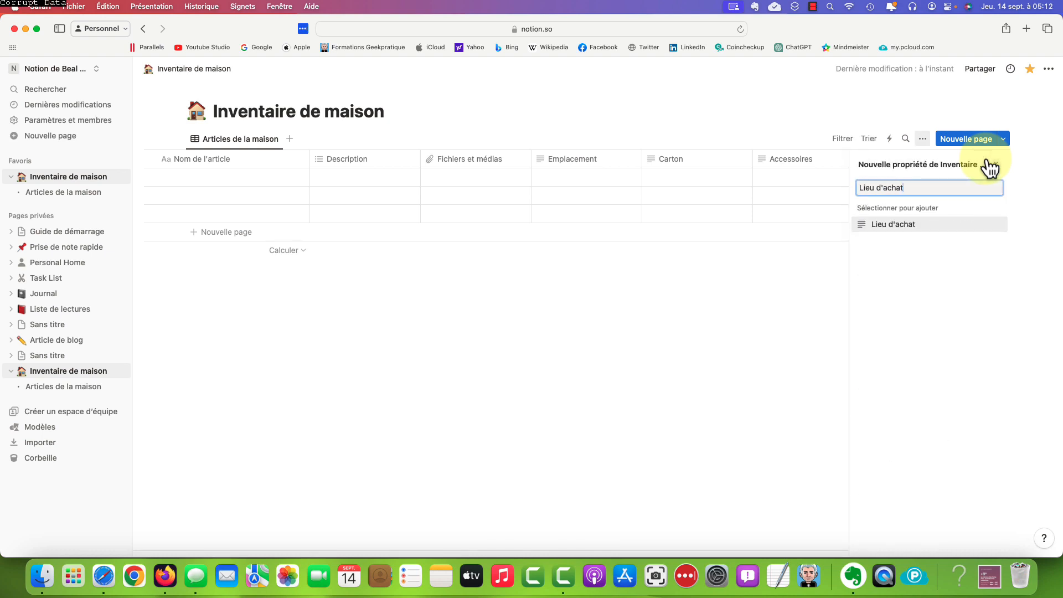
key("Return")
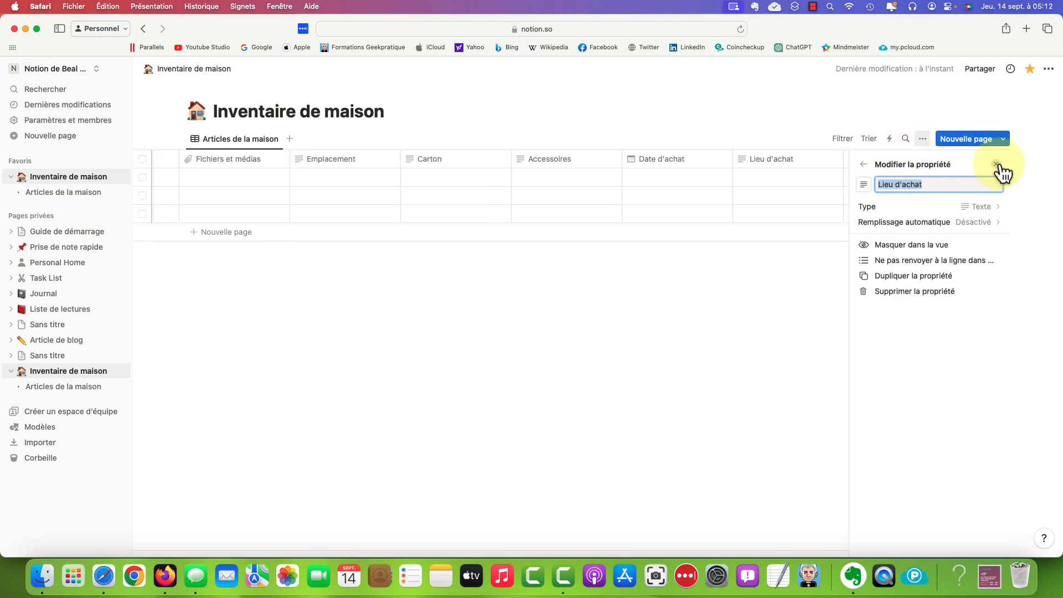
left_click(997, 165)
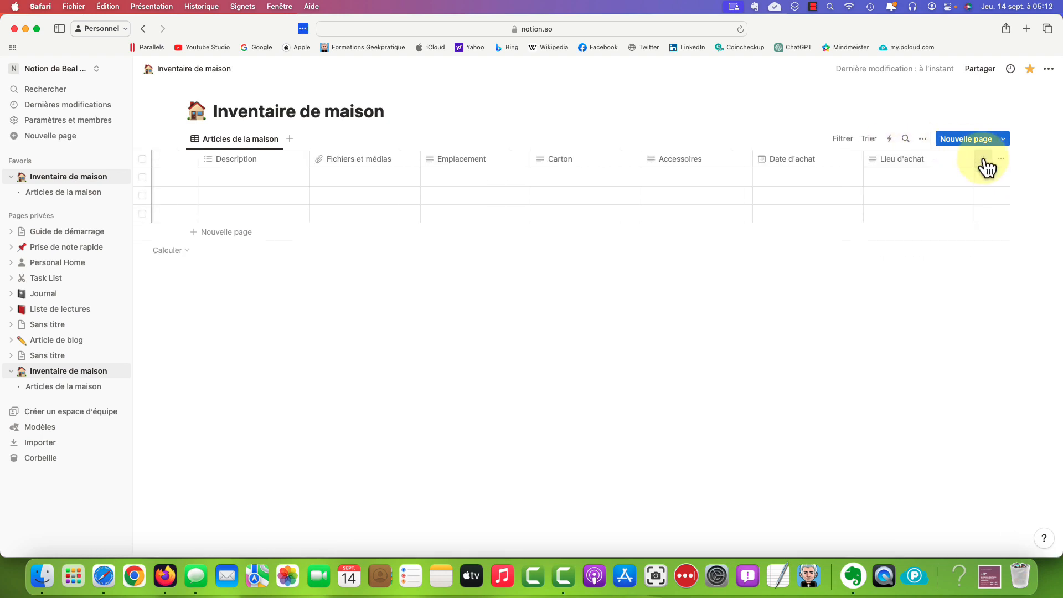
Add a property named "Quantité" after the "Lieu d'achat" column.
left_click(986, 166)
type("Q")
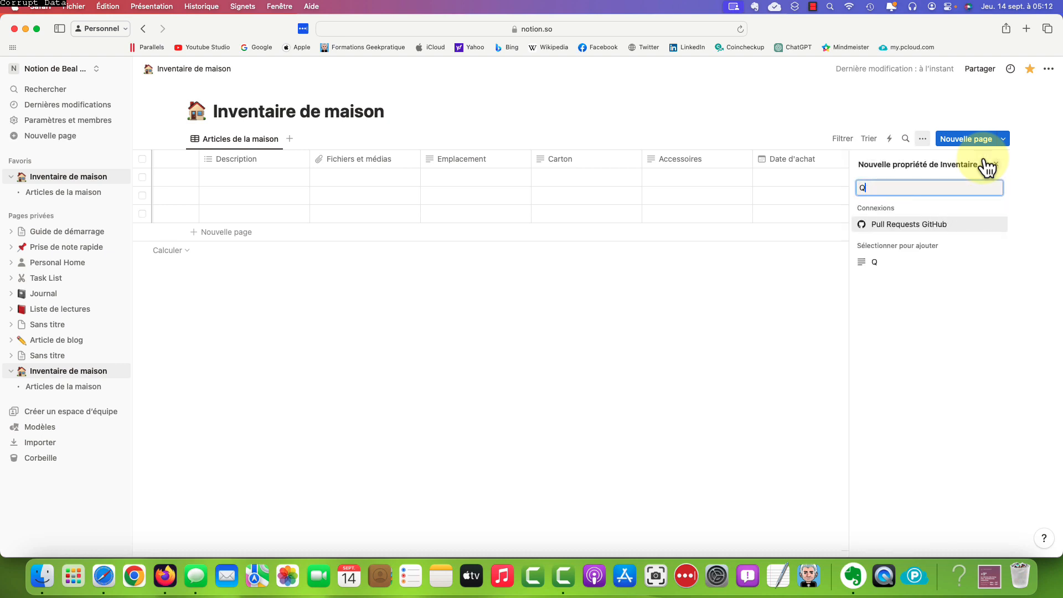
type("uantité")
key("Return")
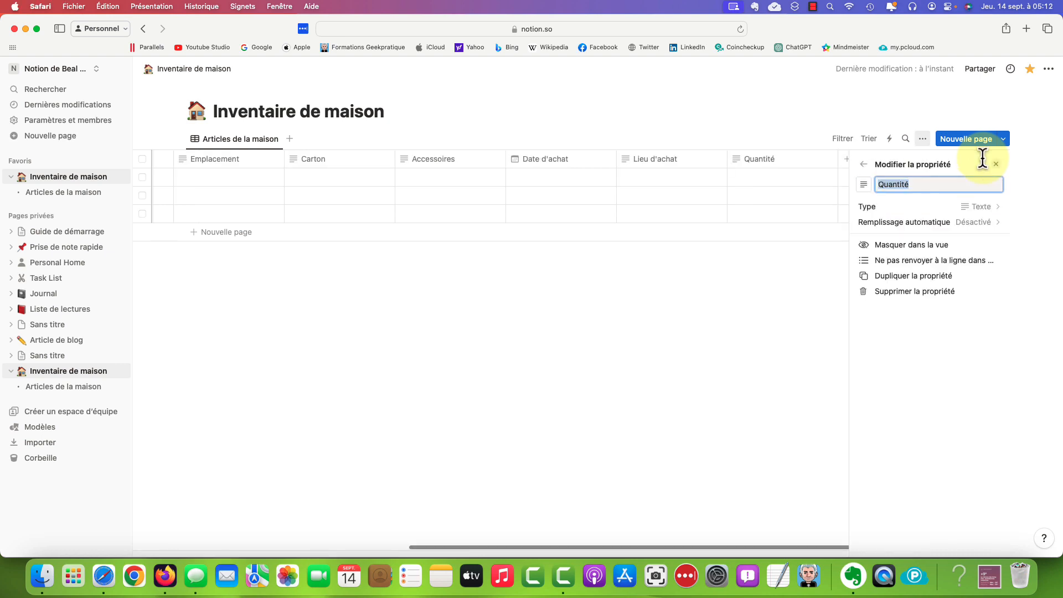
left_click(715, 291)
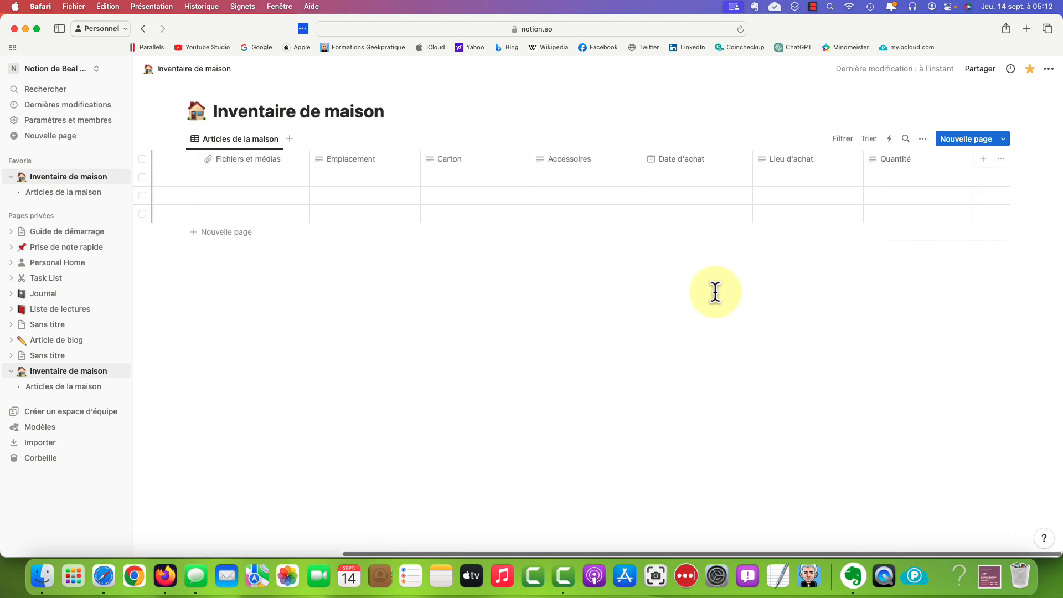
Change the type of the "Quantité" property to Nombre.
left_click(906, 162)
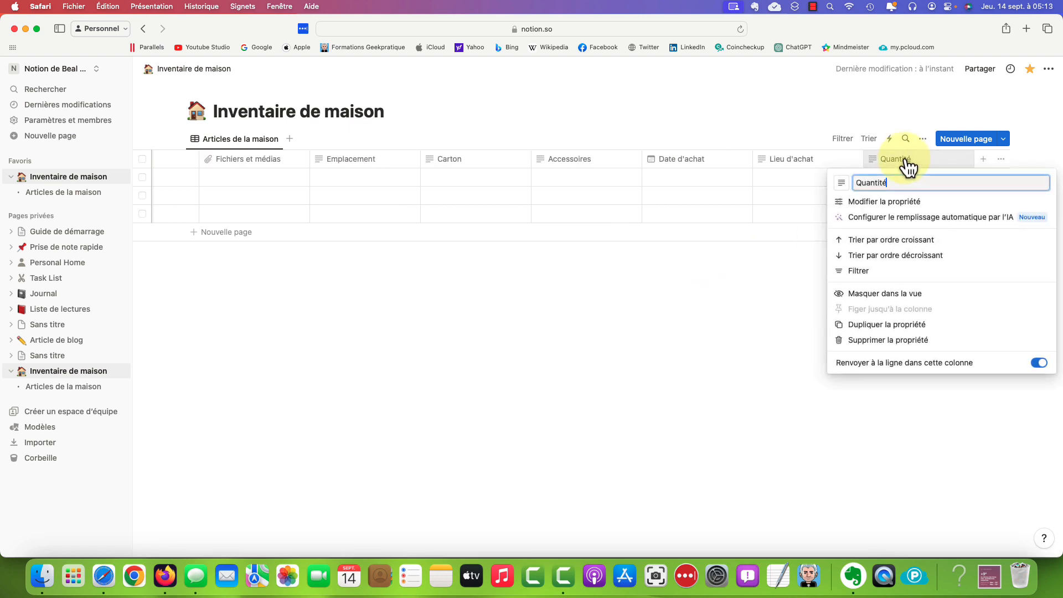
left_click(895, 205)
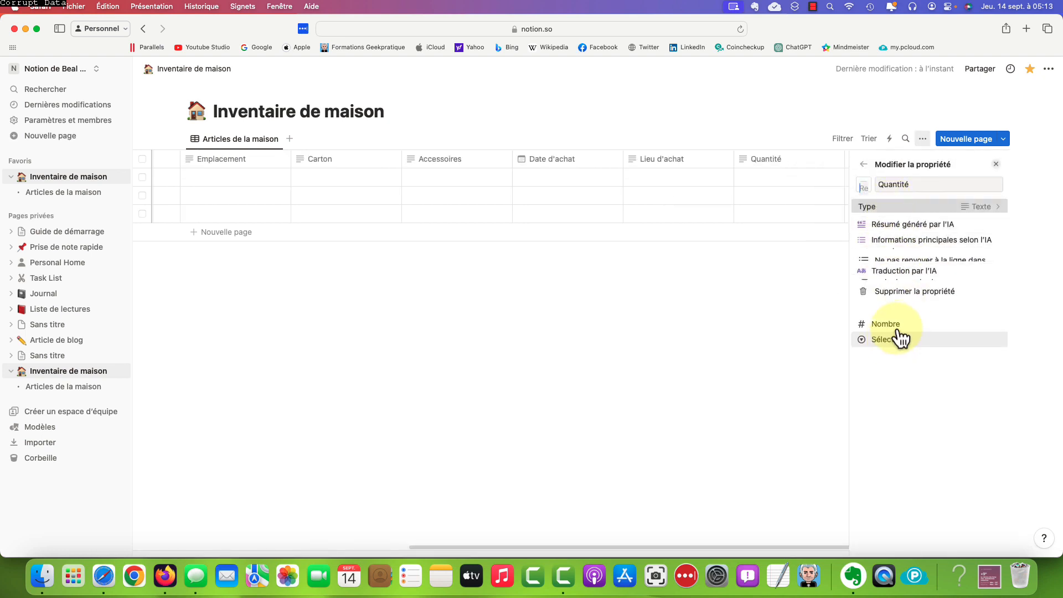
left_click(901, 336)
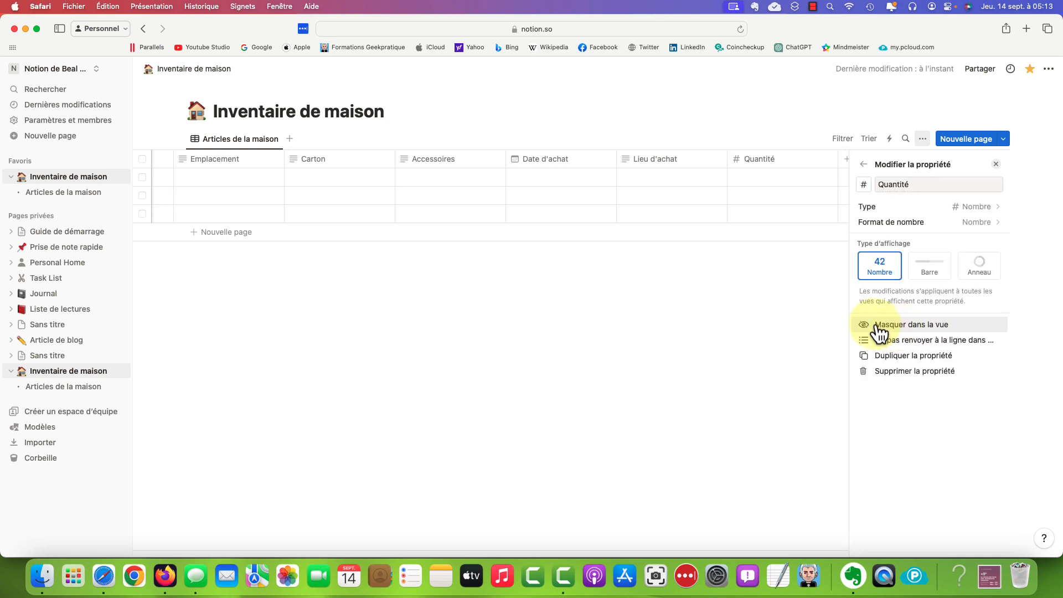
left_click(994, 164)
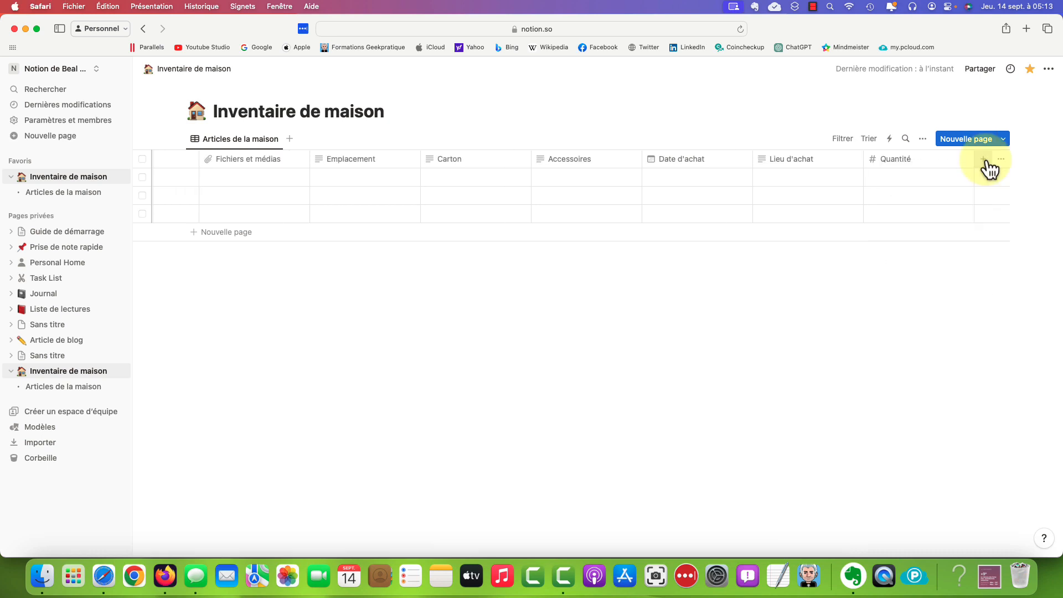
Add a property named "Prix d'achat total" after the "Quantité" column, with type Nombre and number format Euro.
left_click(983, 160)
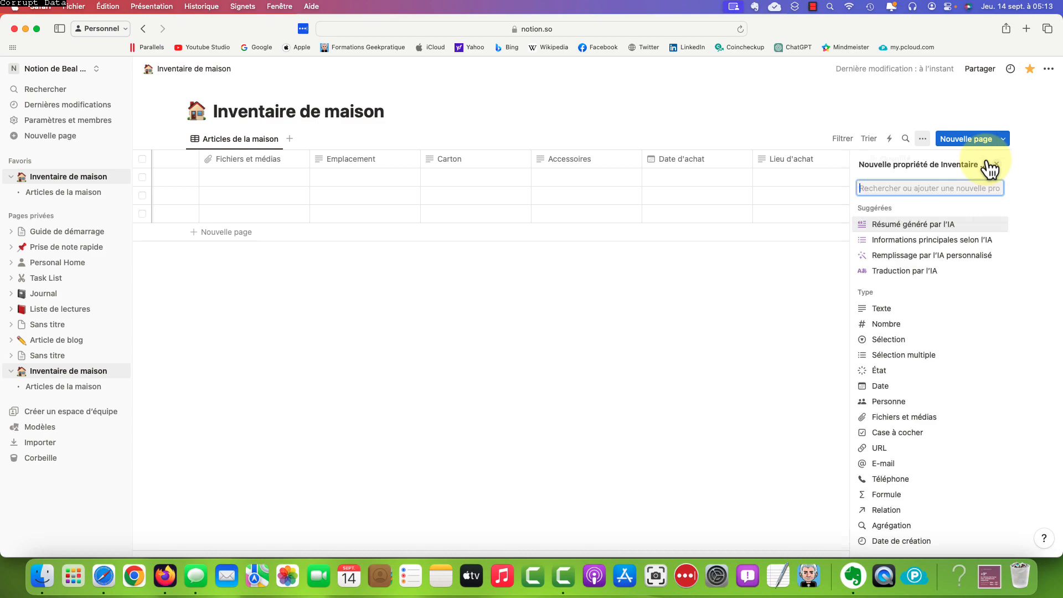
type("Pri")
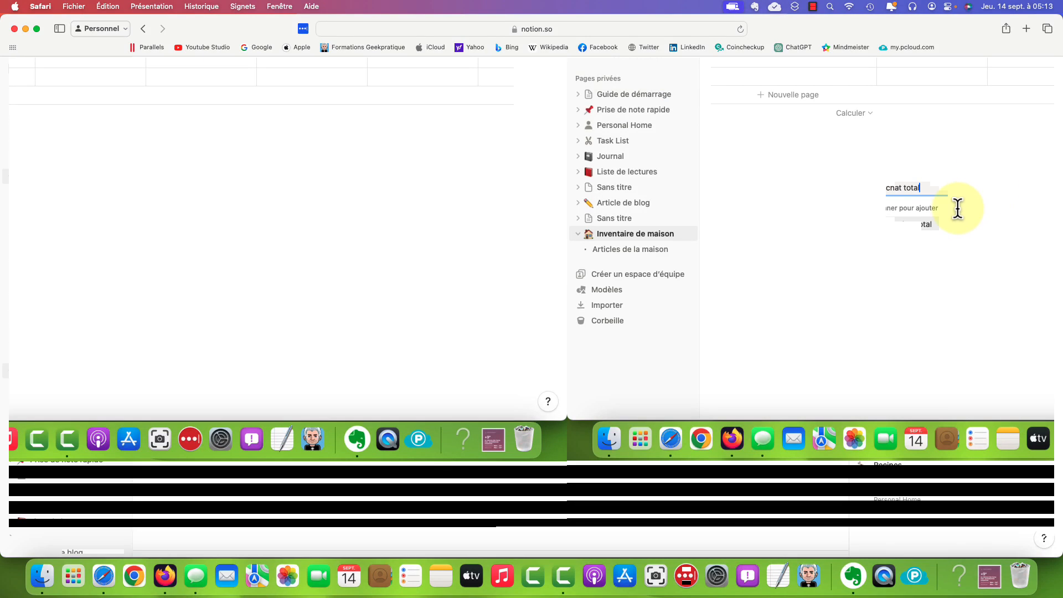
type("x d'achat total")
left_click(940, 229)
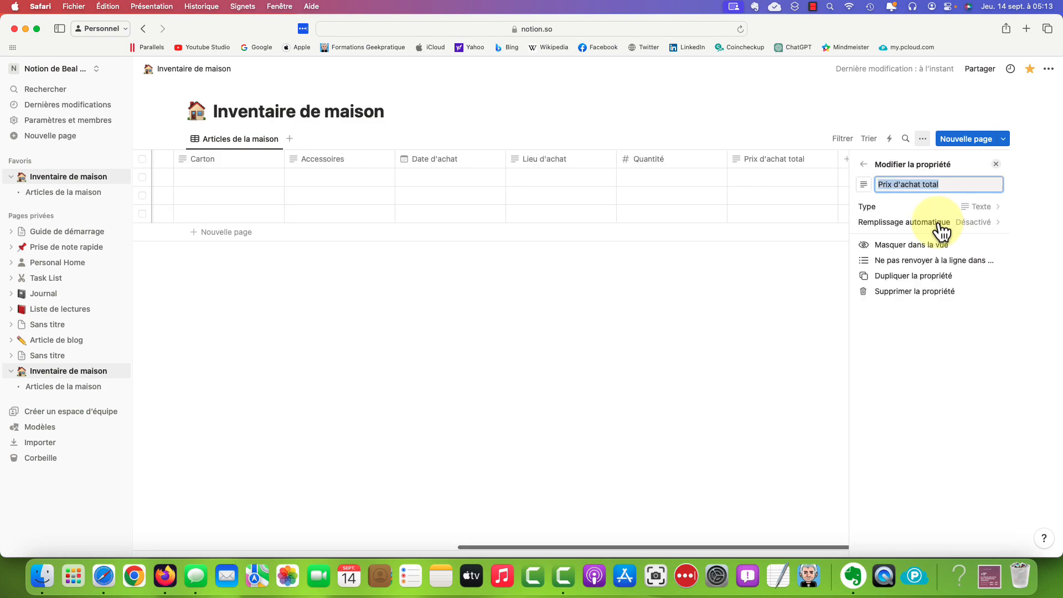
left_click(977, 207)
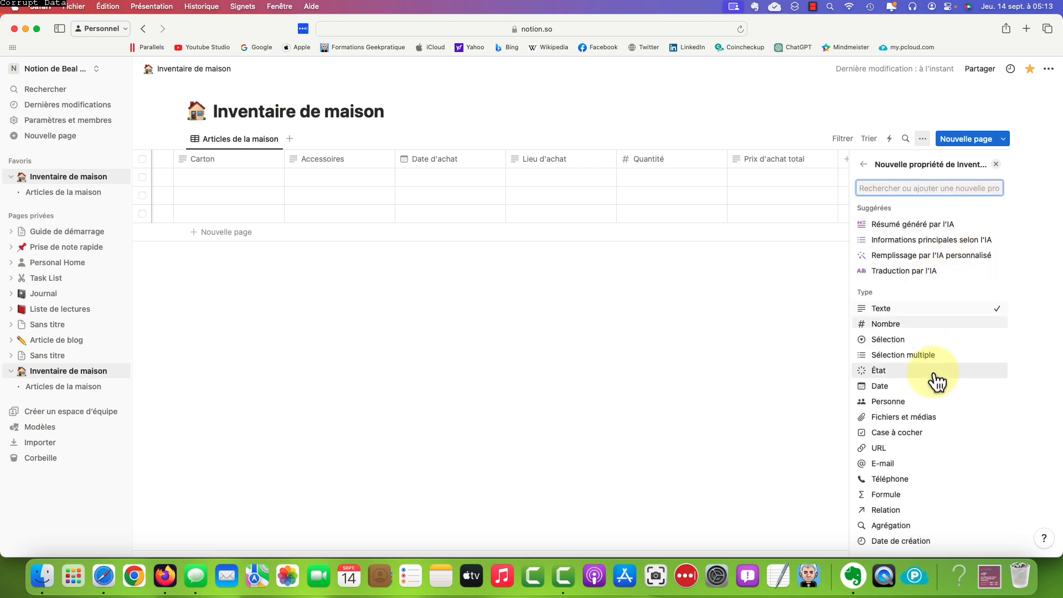
left_click(908, 326)
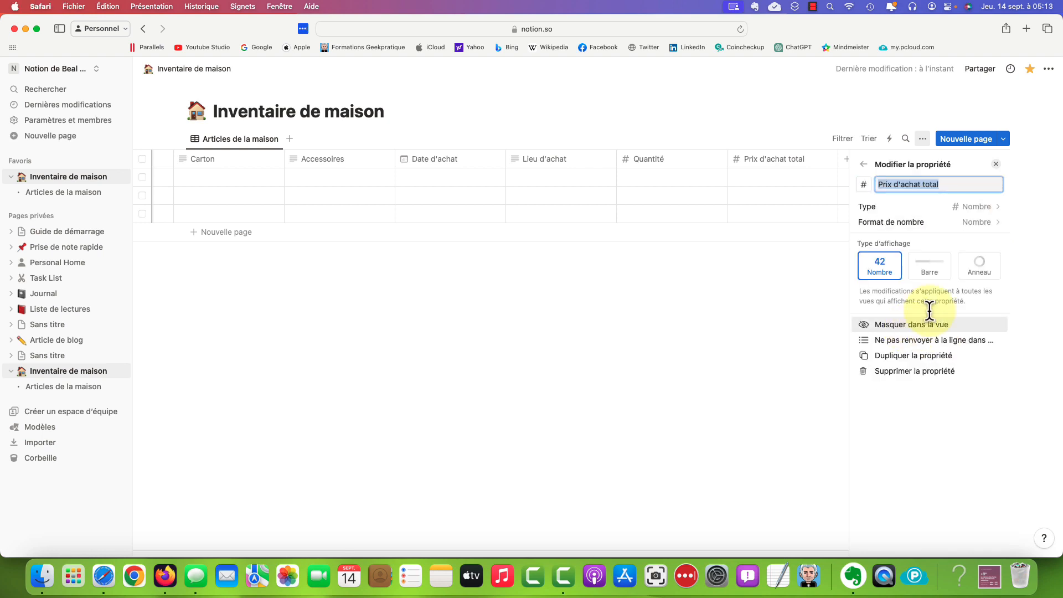
left_click(891, 227)
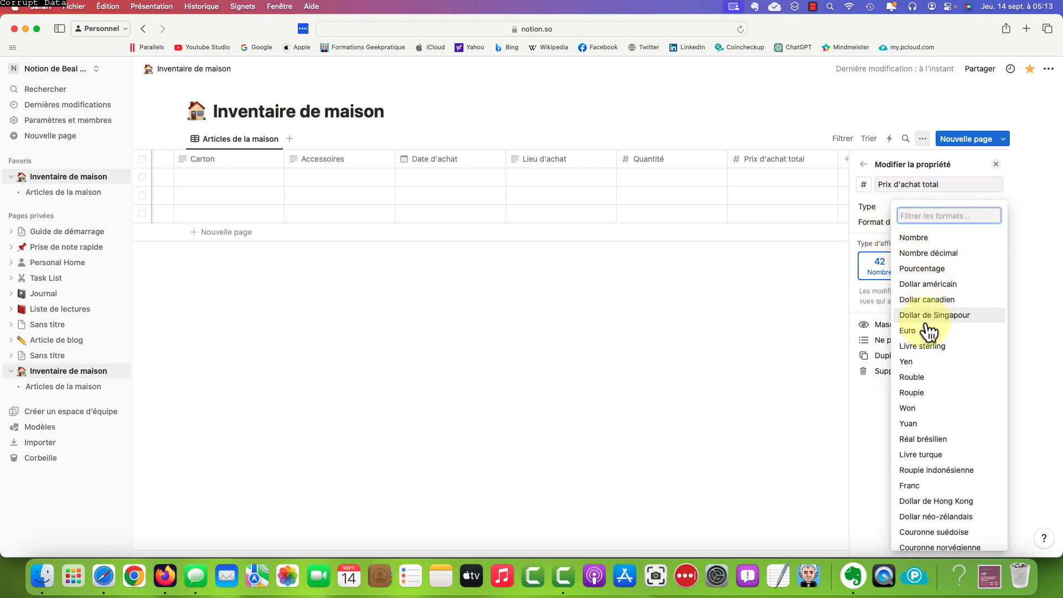
left_click(921, 335)
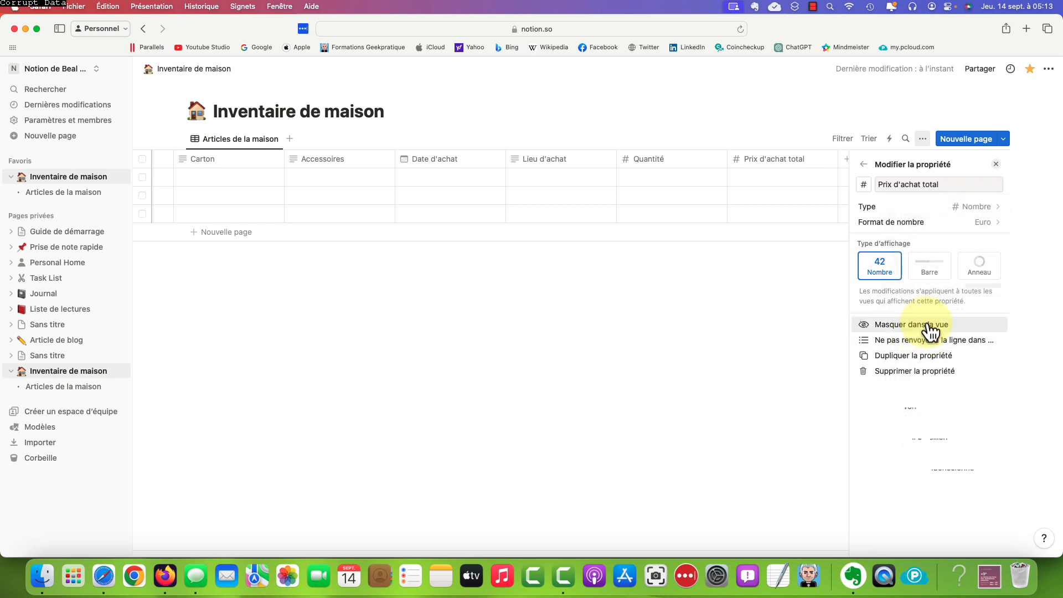
left_click(994, 165)
Add a property named "Prix d'achat moyen" after the "Prix d'achat total" column, with type Nombre and number format Euro.
left_click(984, 161)
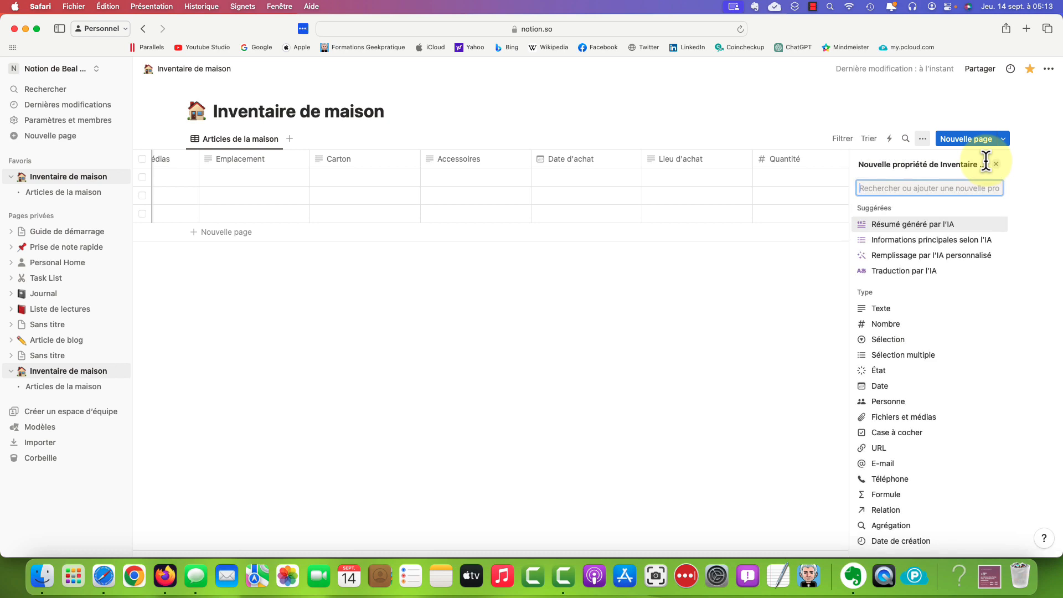
type("Prix d'achat moyen")
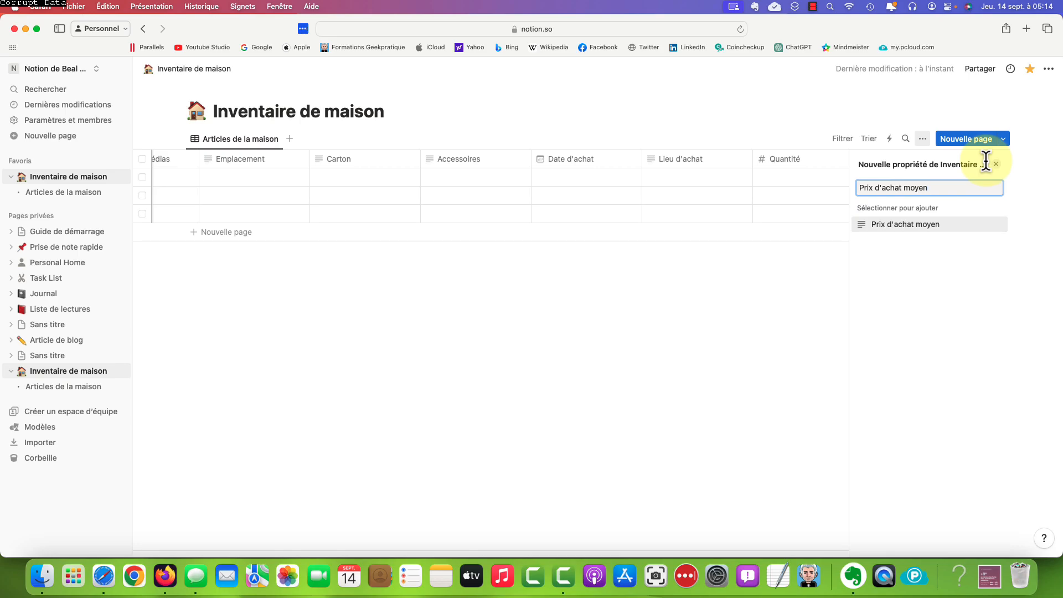
key("Return")
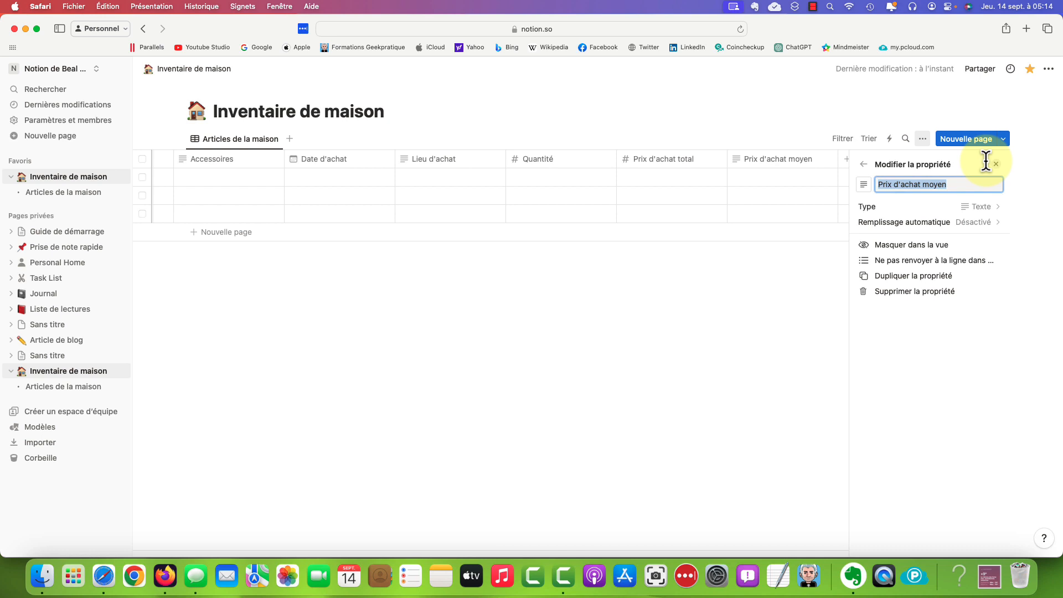
left_click(922, 209)
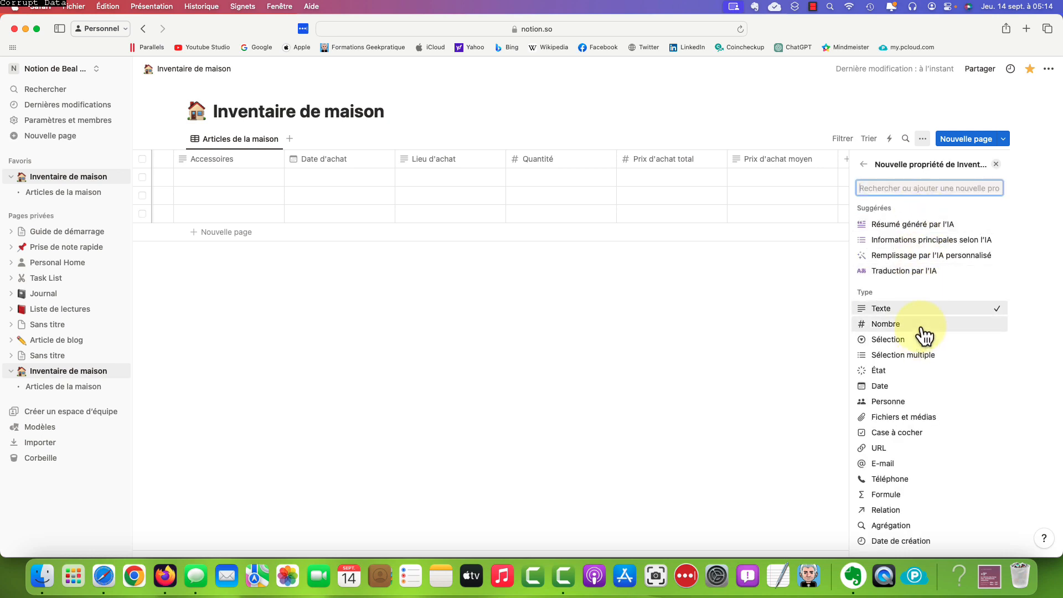
left_click(921, 326)
left_click(934, 227)
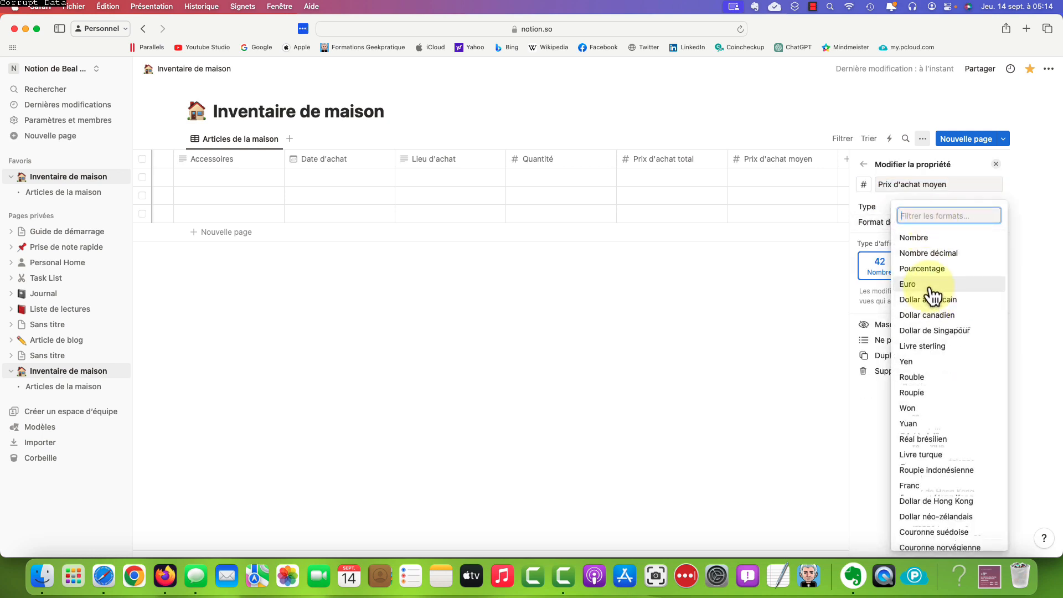
left_click(928, 286)
left_click(995, 164)
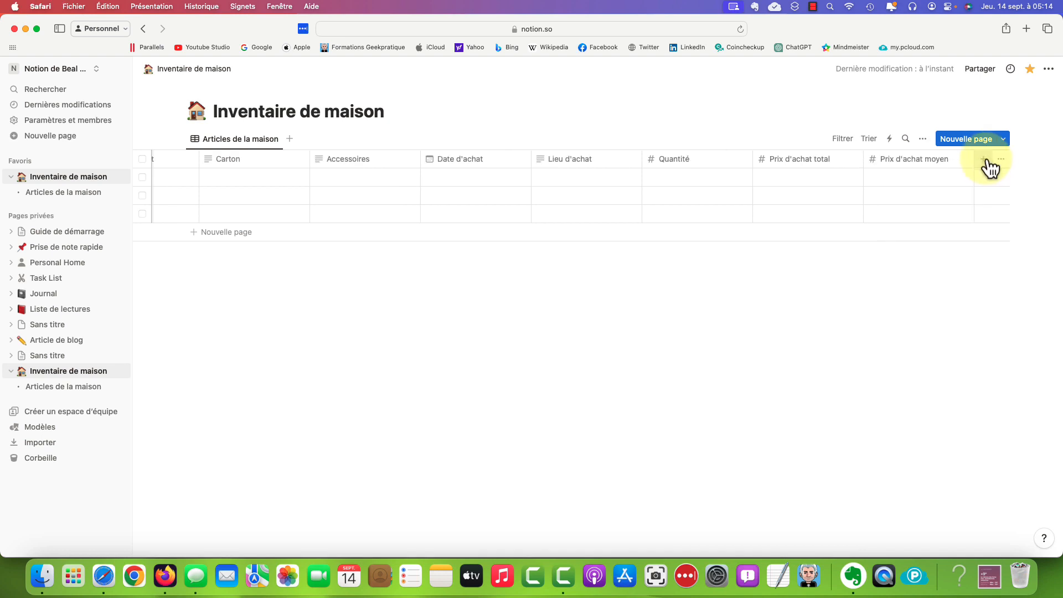
Add a text property named "Garantie" after the "Prix d'achat moyen" column.
left_click(988, 164)
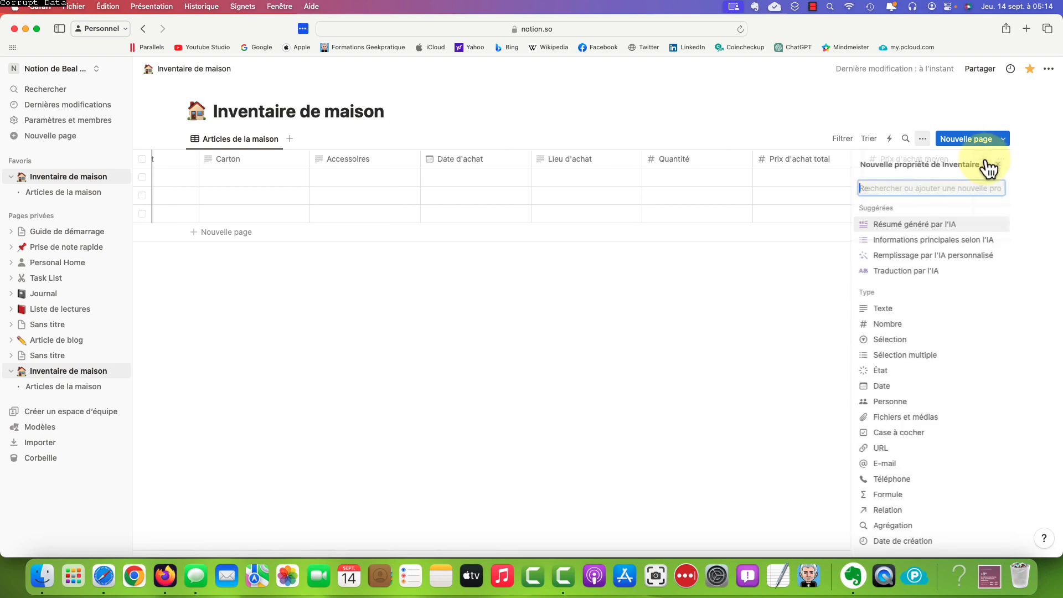
type("Garantie")
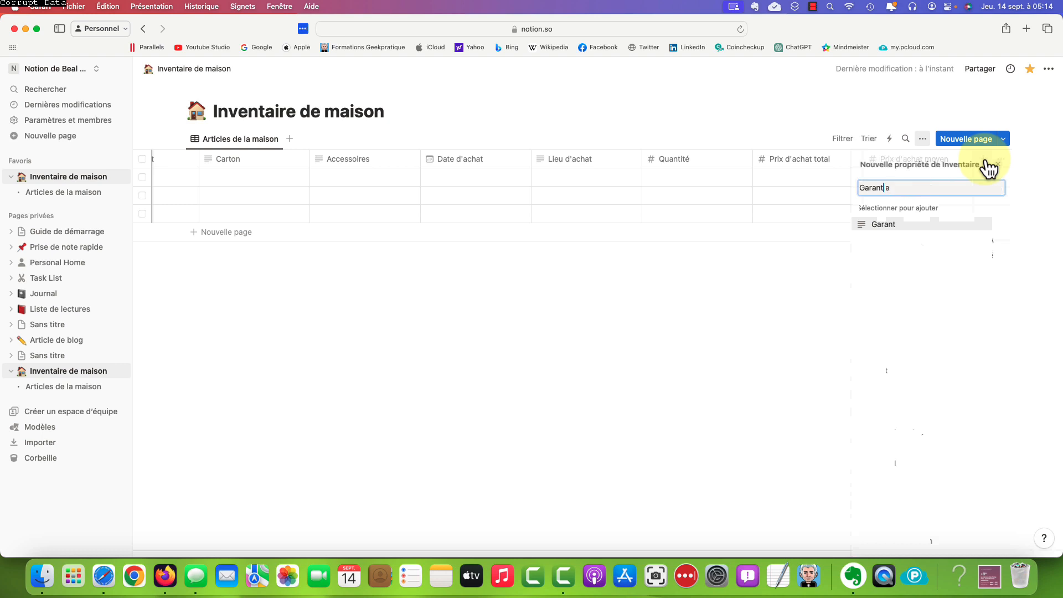
type("ie")
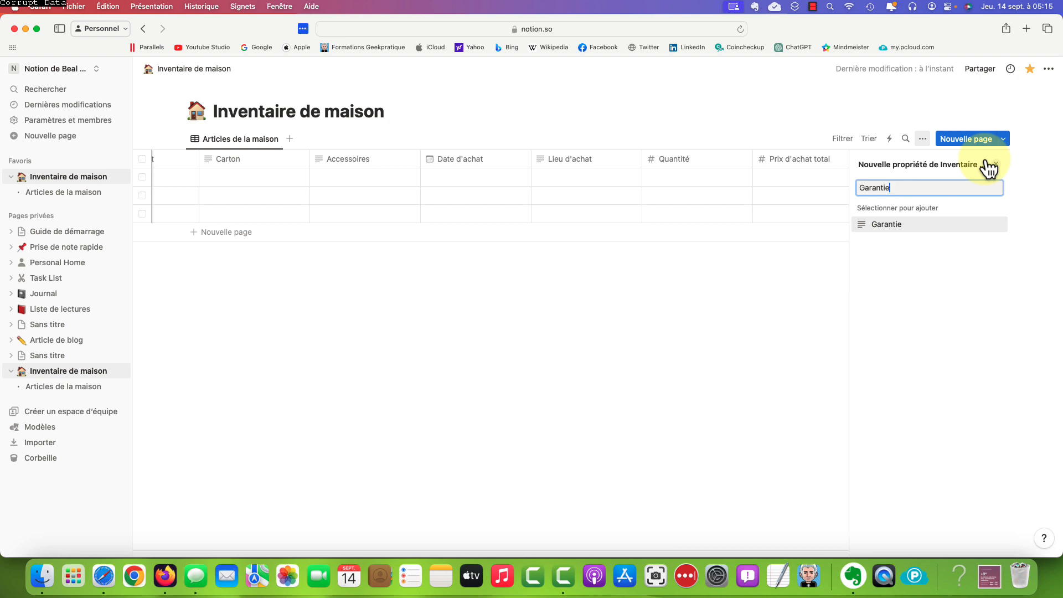
key("Return")
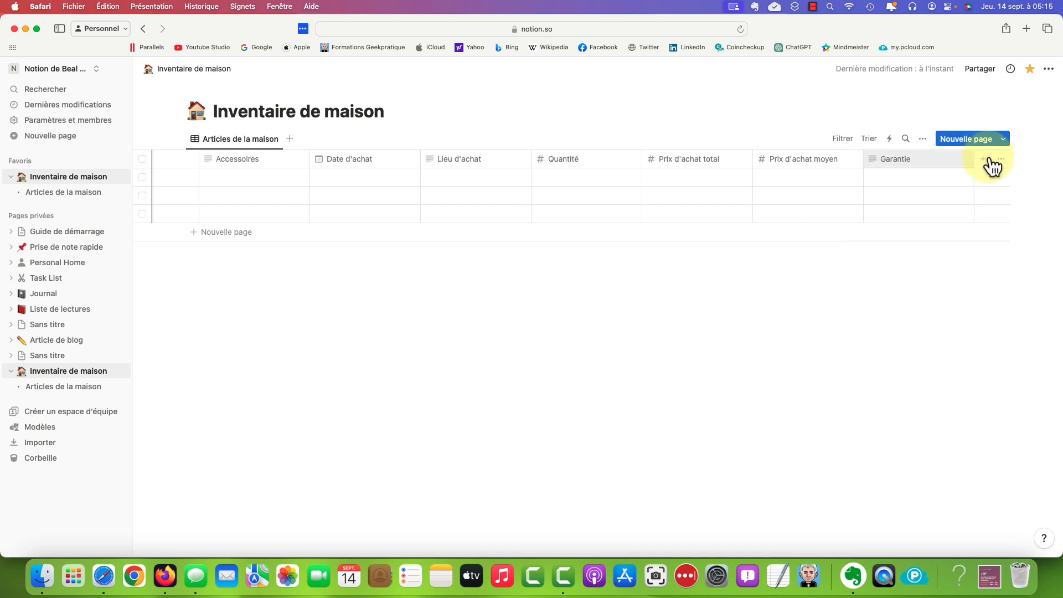
Add a property named "Facture" after the "Garantie" column, with type Fichiers et médias.
left_click(988, 168)
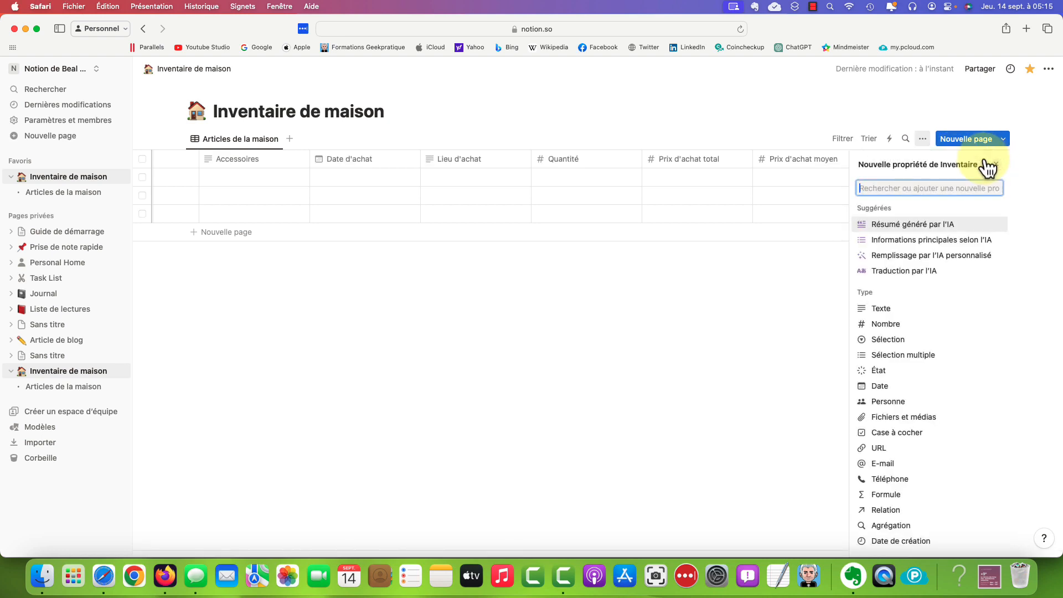
type("Facture")
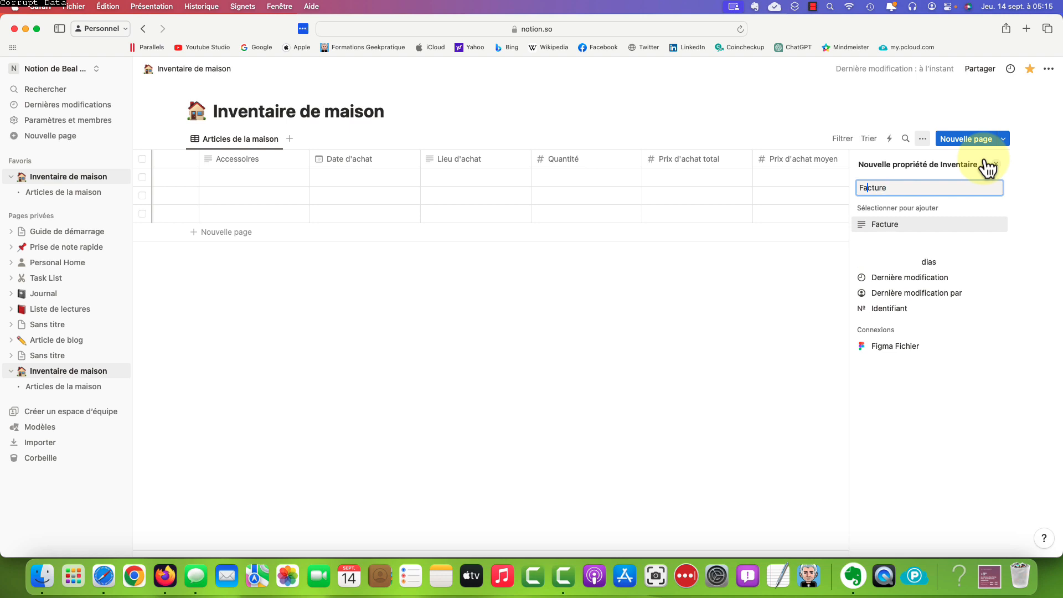
key("Return")
left_click(932, 210)
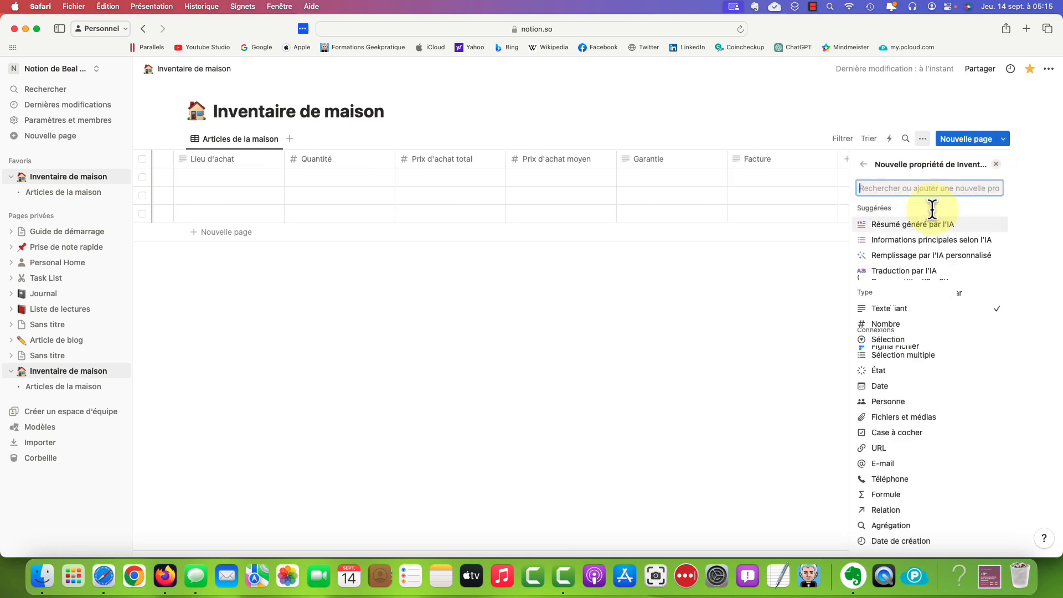
scroll(982, 456, "down", 2)
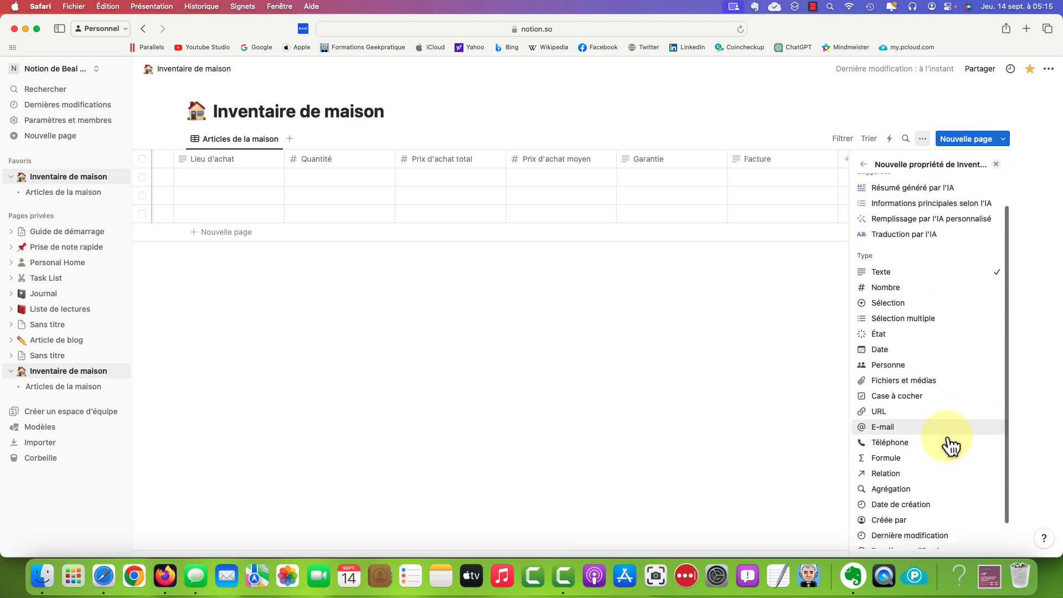
scroll(950, 445, "down", 1)
left_click(935, 359)
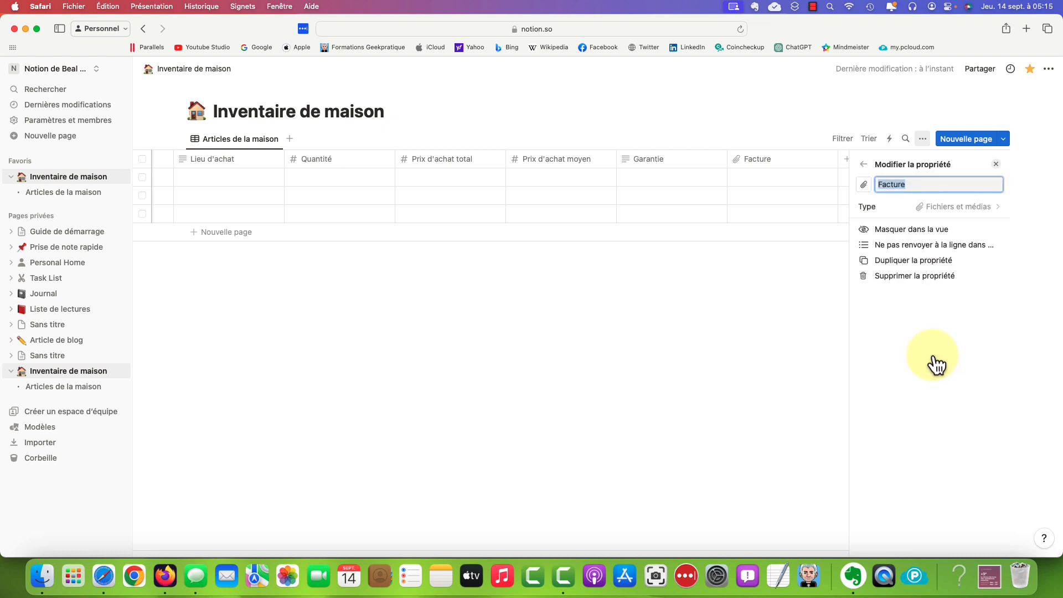
left_click(995, 164)
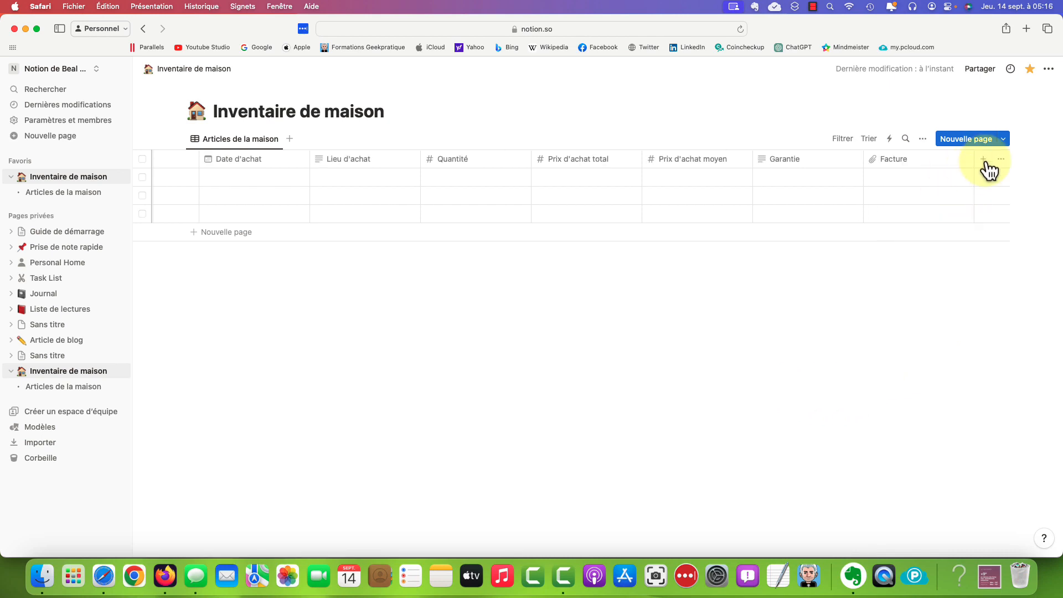
Add a property named "Notice" after the "Facture" column, with type Fichiers et médias.
left_click(986, 160)
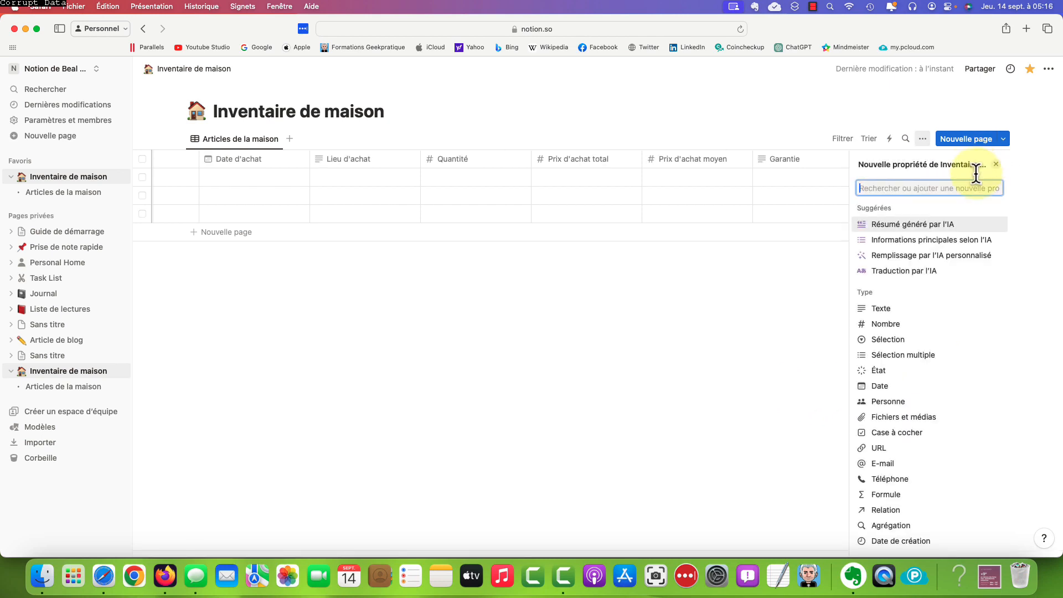
type("Notice")
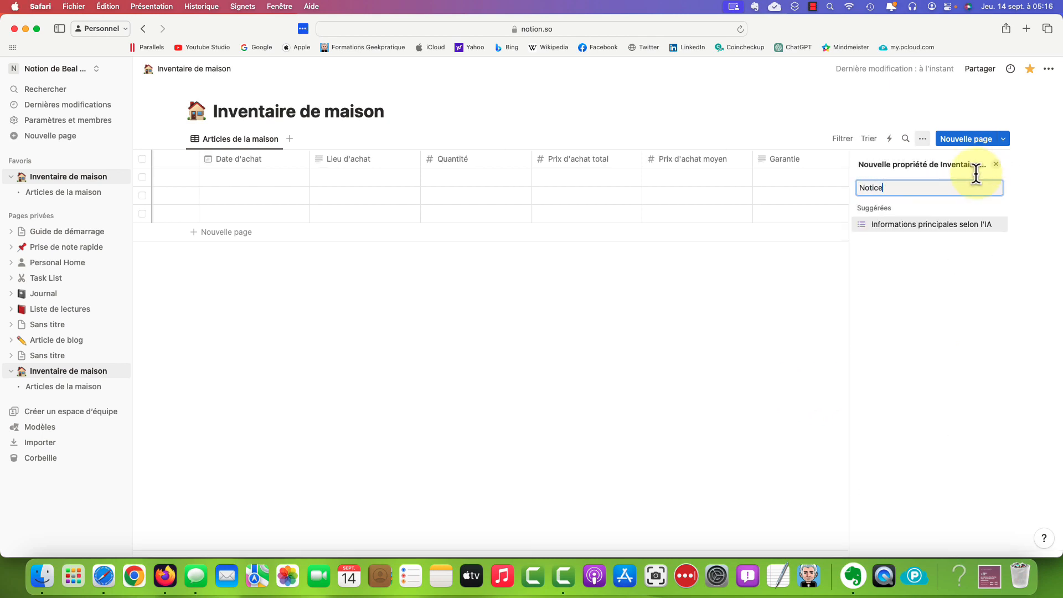
key("Return")
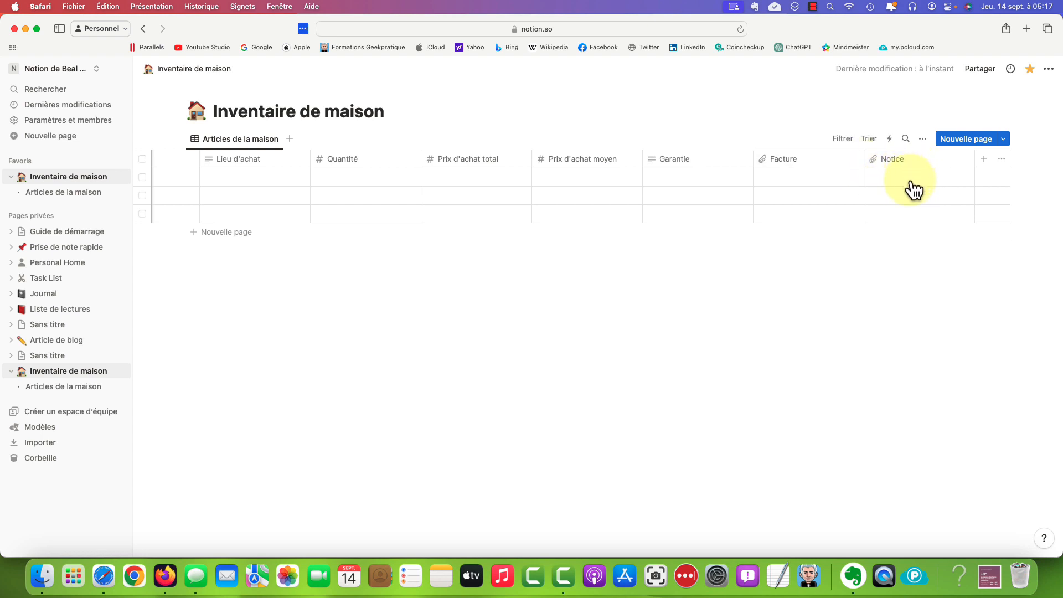
Review all columns of the "Articles de la maison" table, from "Nom de l'article" to "Notice".
scroll(914, 189, "left", 3)
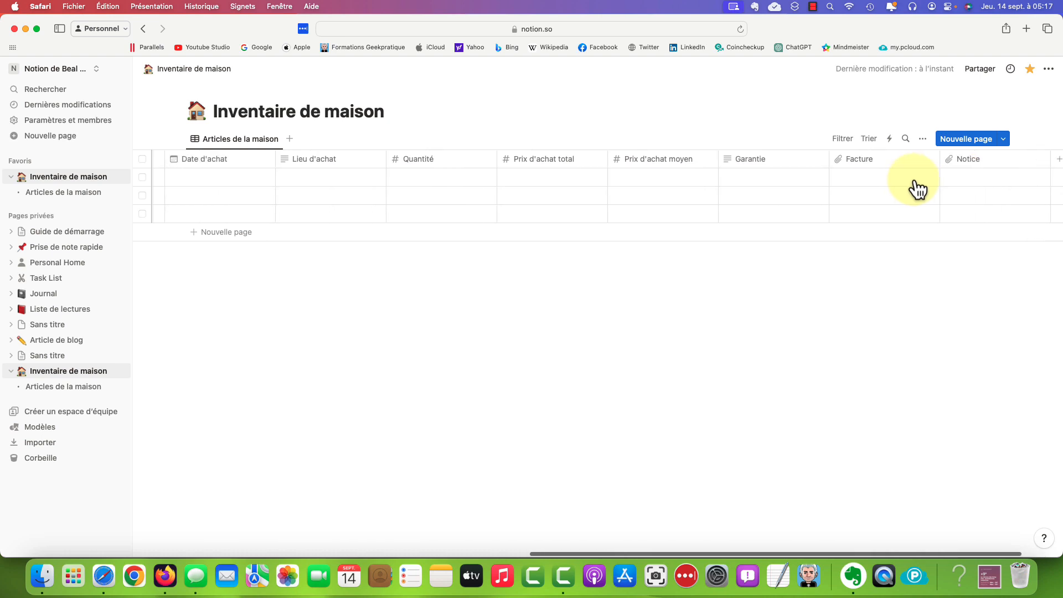
scroll(916, 189, "left", 10)
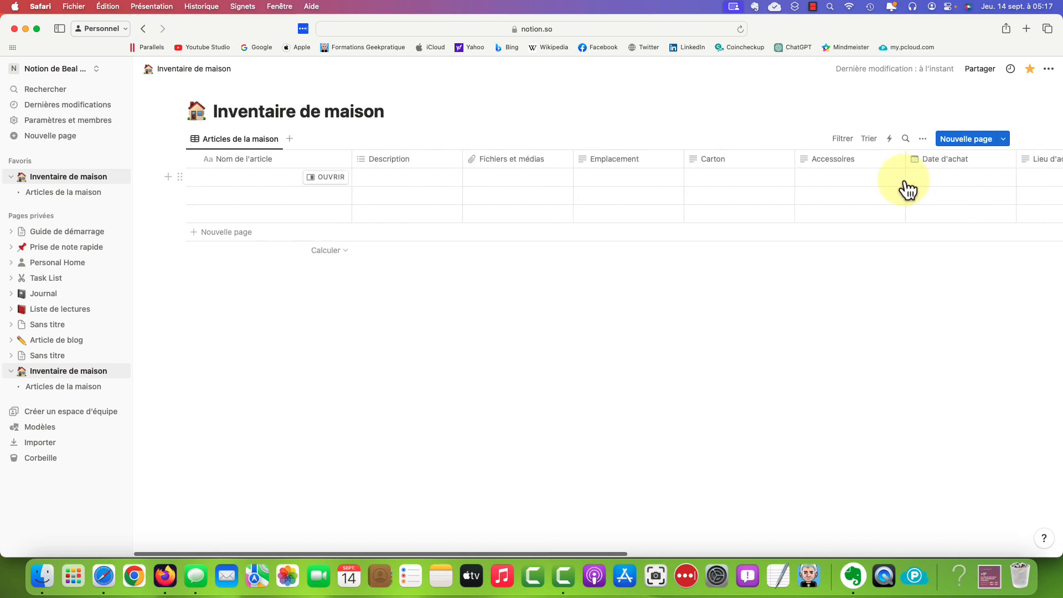
scroll(908, 189, "left", 5)
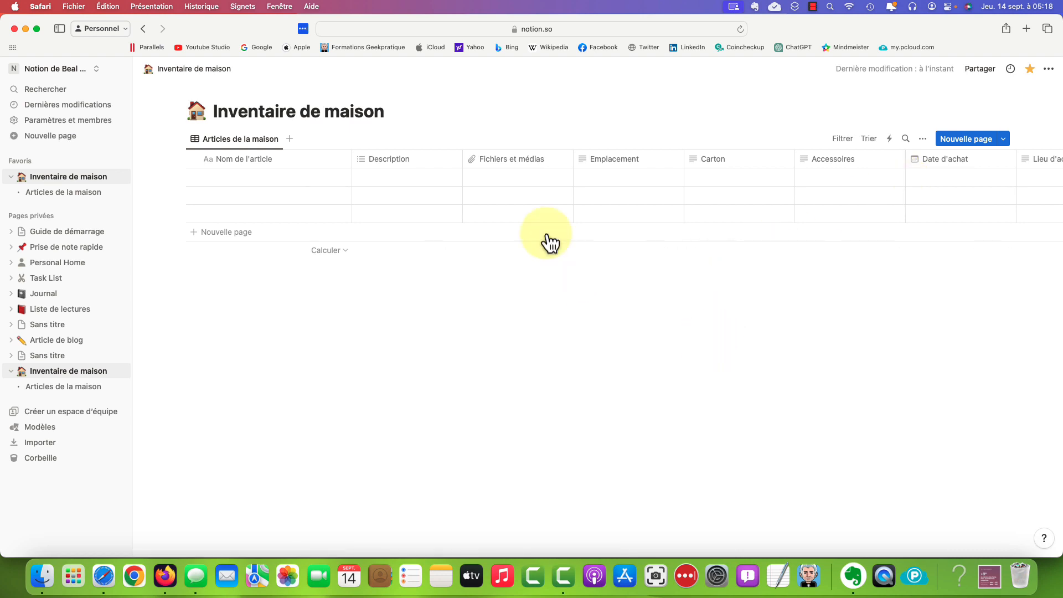
scroll(636, 198, "right", 10)
scroll(636, 198, "left", 5)
scroll(636, 199, "left", 5)
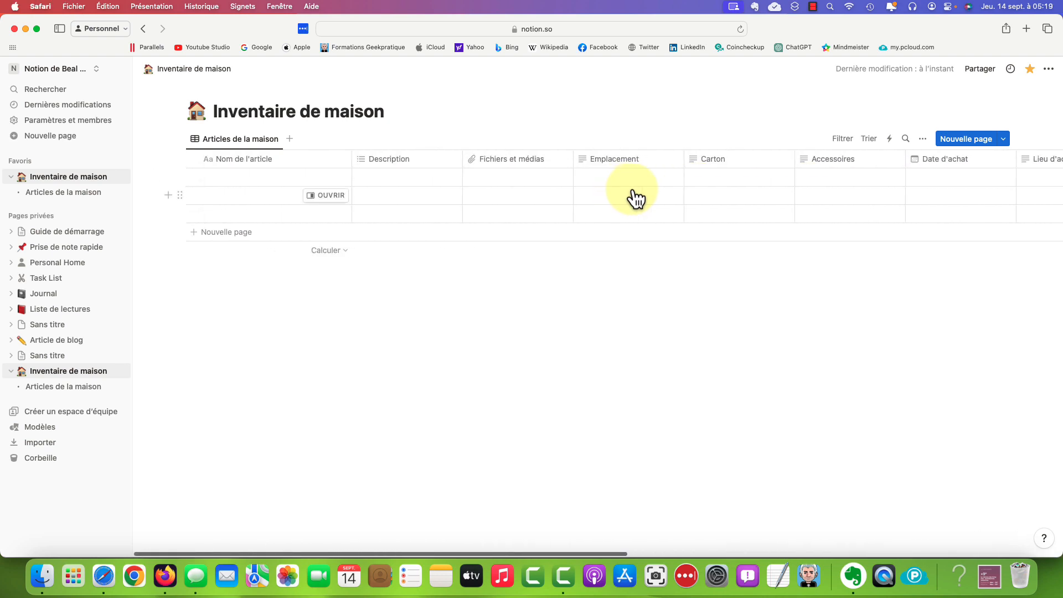
scroll(835, 201, "right", 3)
scroll(835, 200, "left", 3)
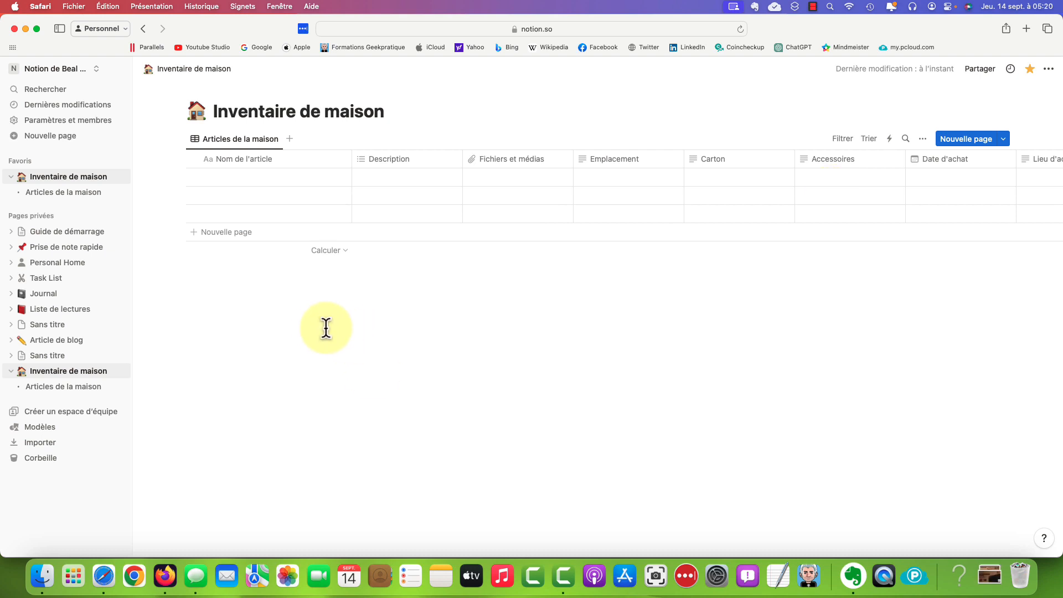
Name the first article "Four Micro-ondes Samsung" and create the option "MS23K3515AK" as its Description.
left_click(244, 176)
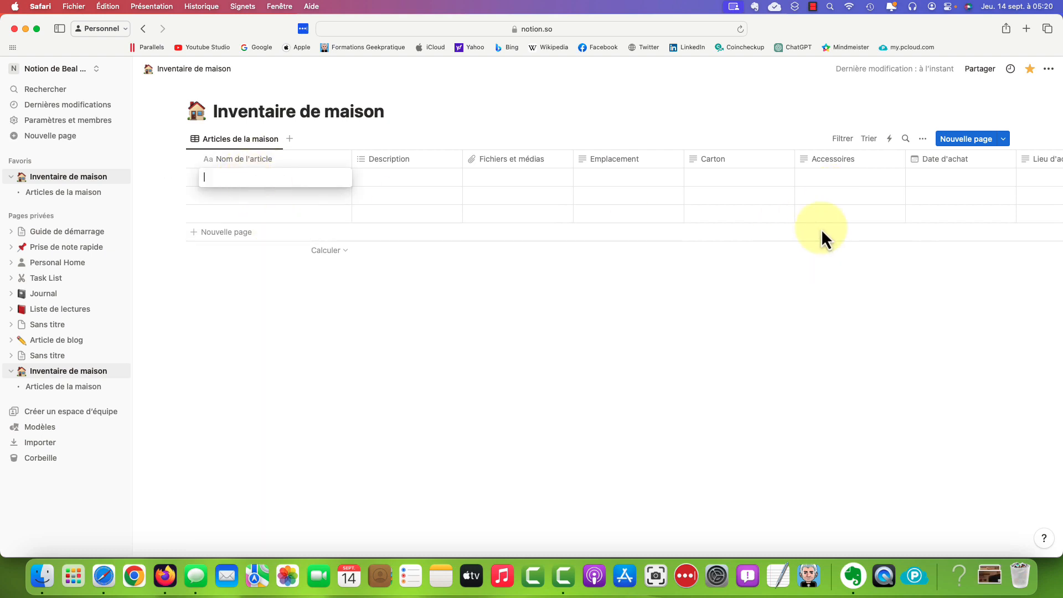
type("Four Micro-ondes Samsung")
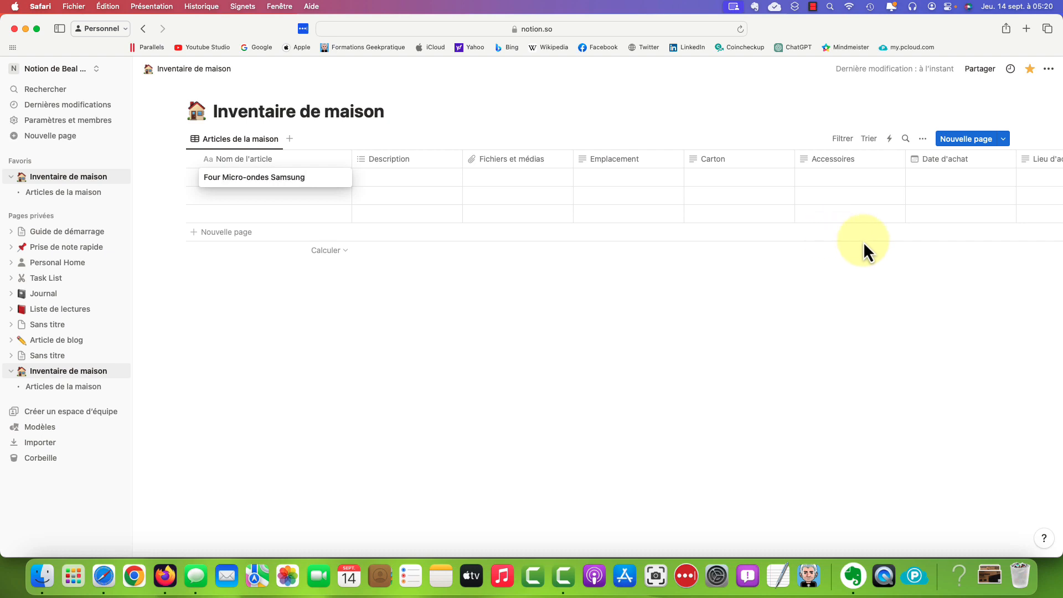
left_click(404, 178)
left_click(408, 177)
type("M")
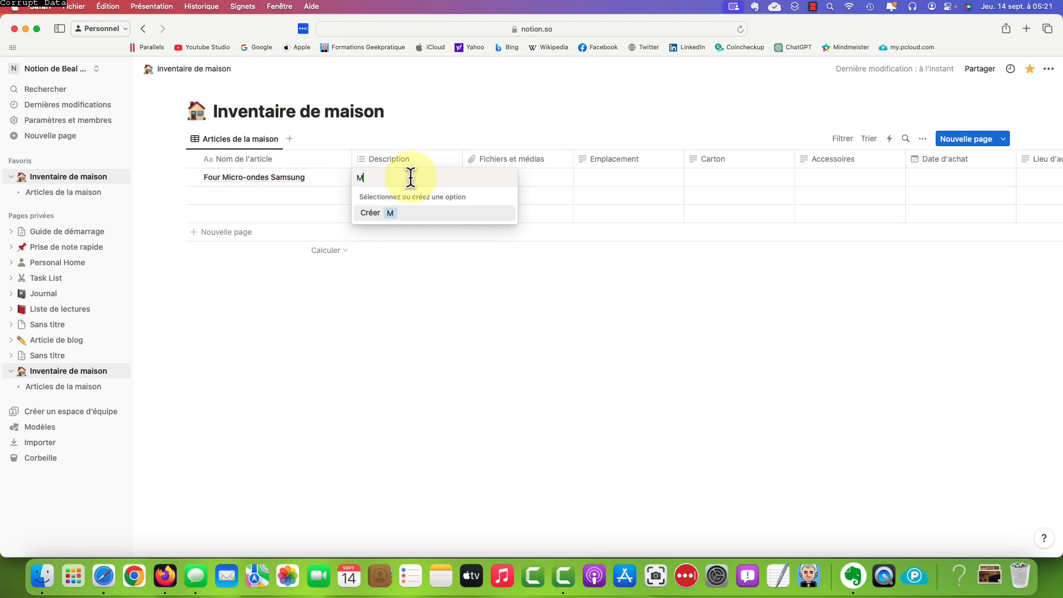
type("S23K3515AK")
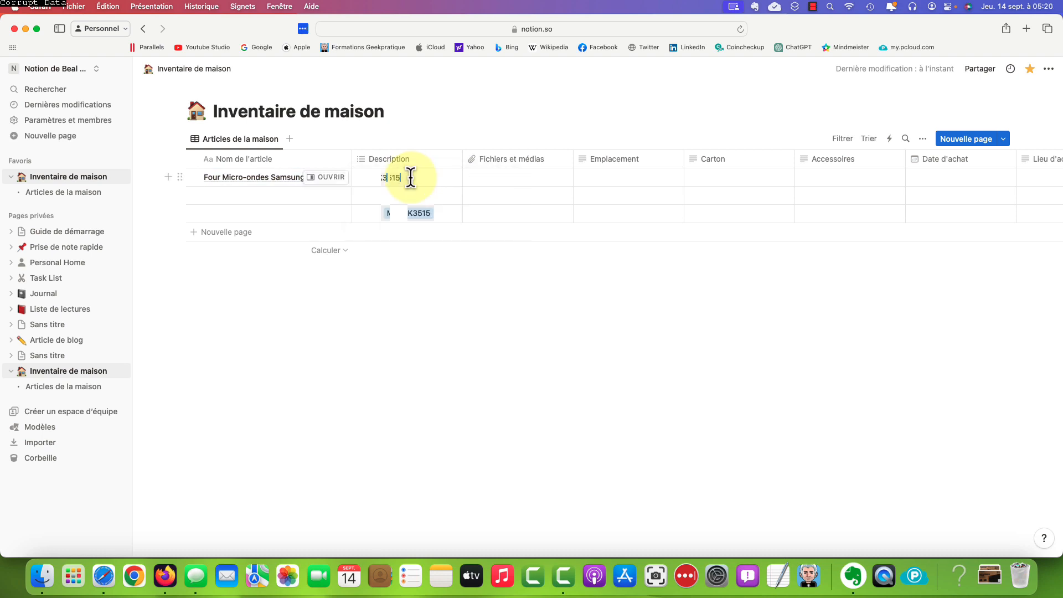
key("Return")
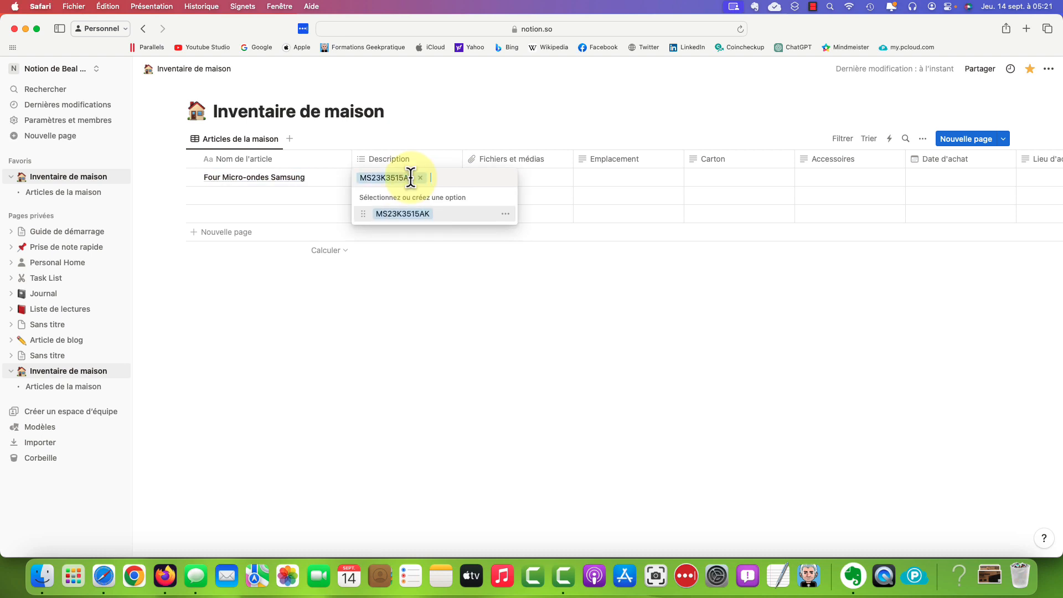
key("Escape")
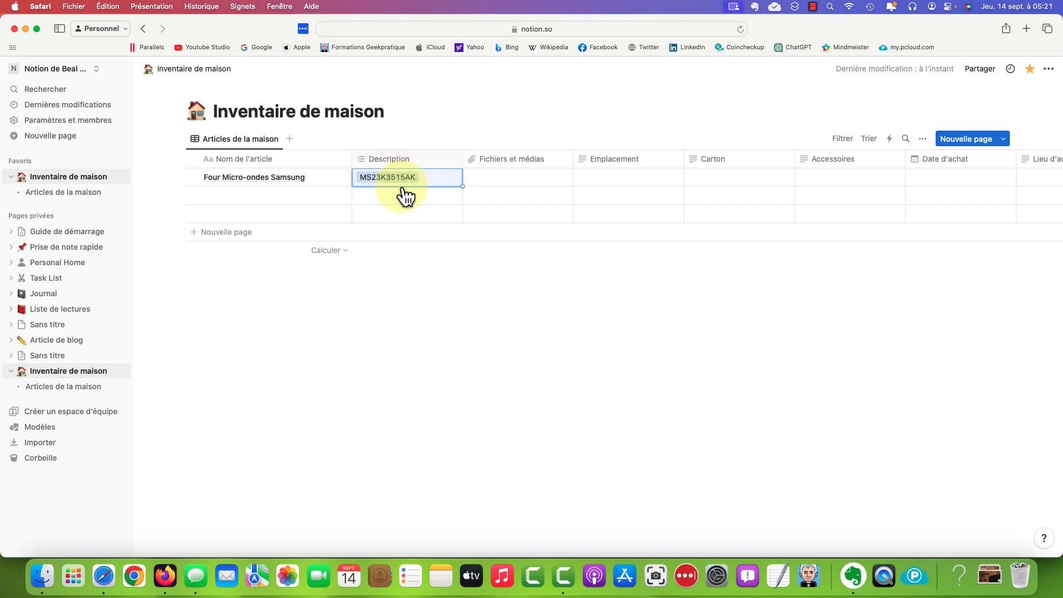
left_click(422, 213)
key("Escape")
left_click(433, 183)
key("Escape")
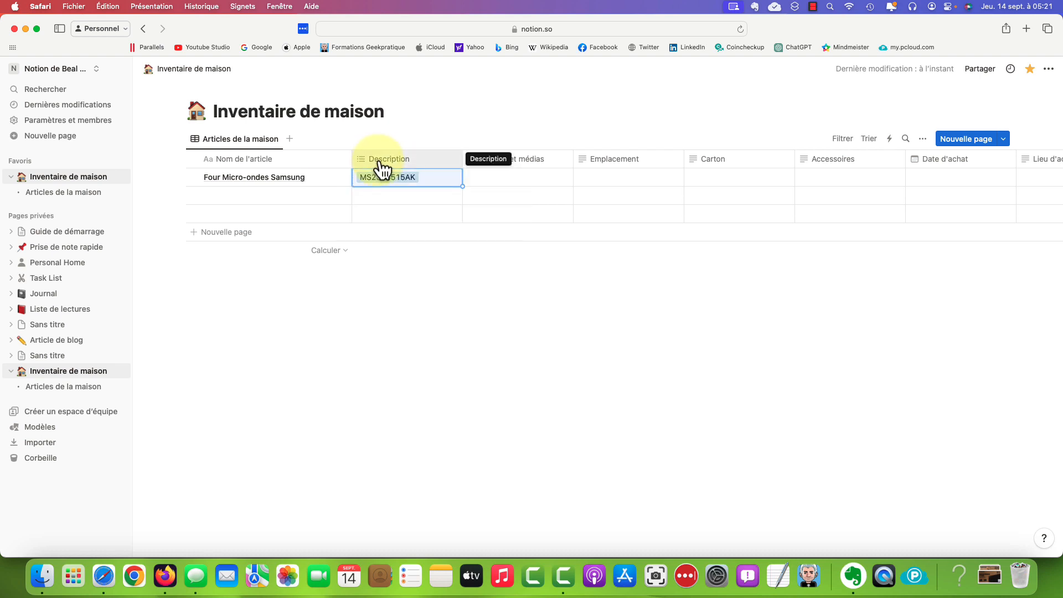
Change the type of the "Description" property to Texte.
left_click(381, 164)
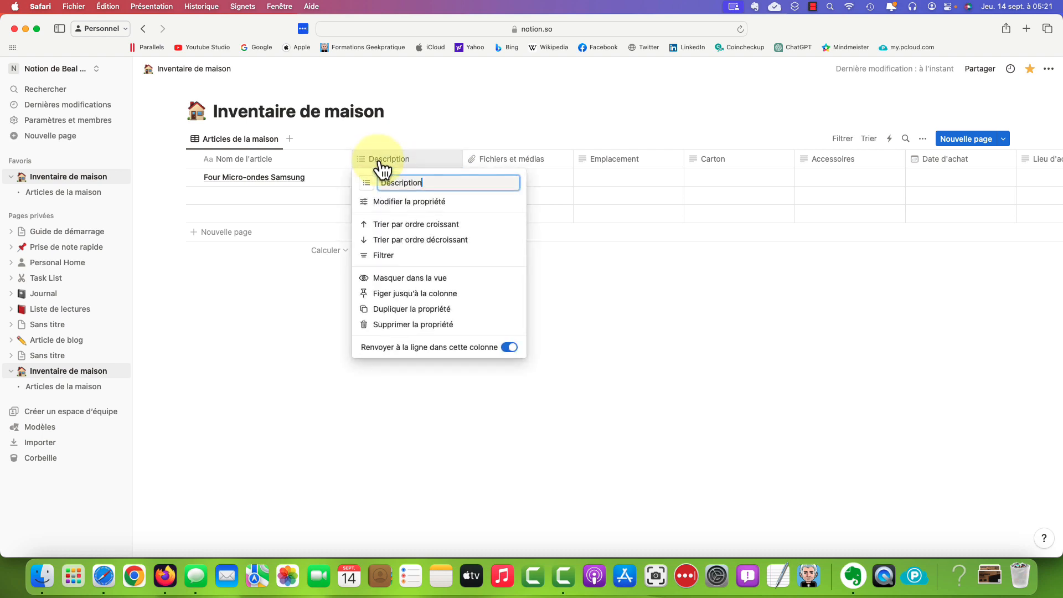
left_click(421, 202)
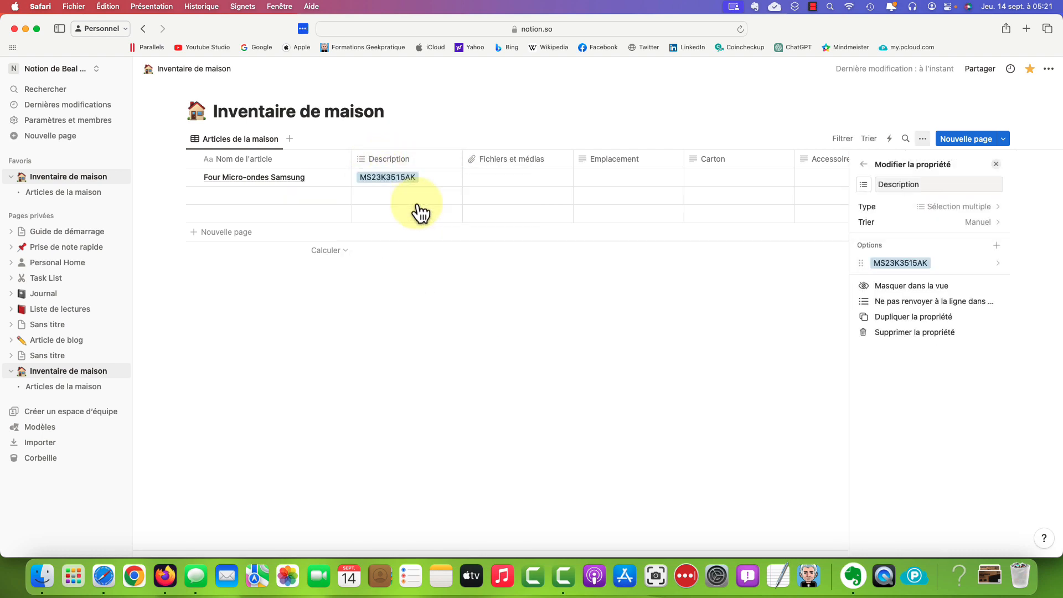
left_click(941, 208)
left_click(902, 308)
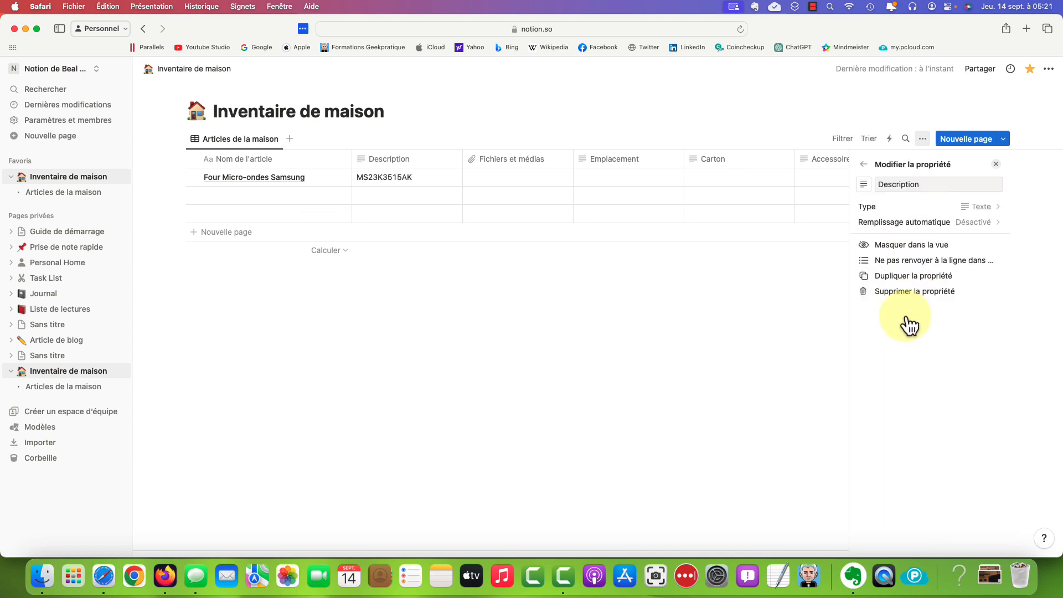
left_click(533, 351)
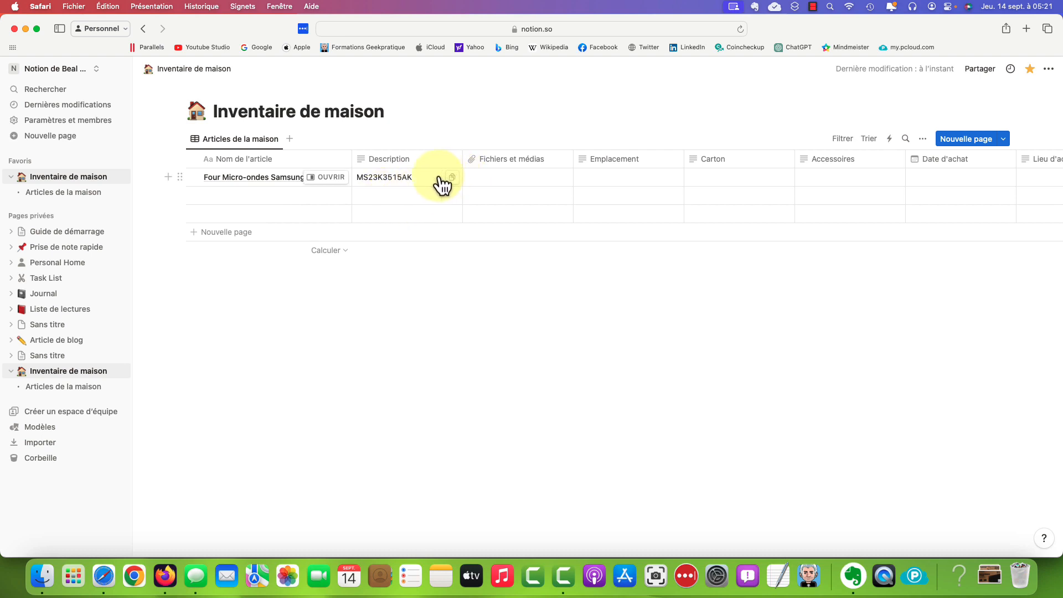
Rename the "Fichiers et médias" column as "Photos".
left_click(519, 165)
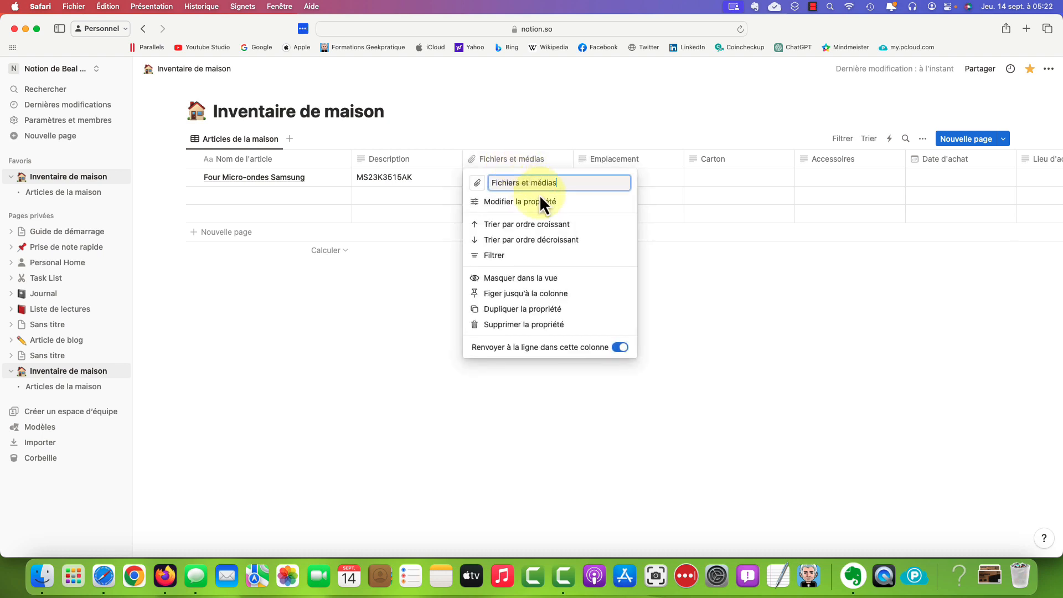
type("P")
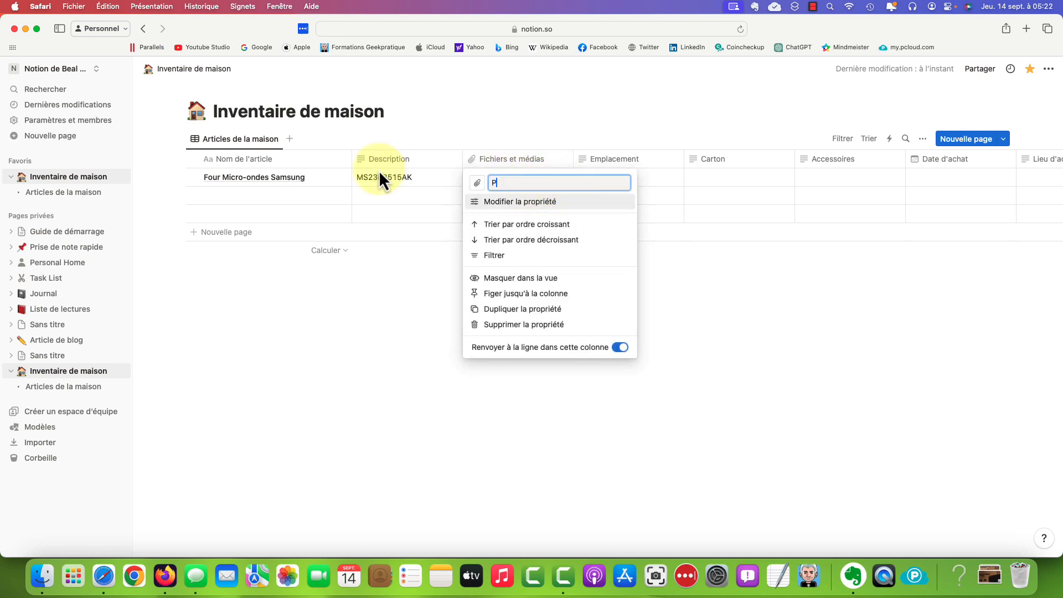
type("hotos")
key("Return")
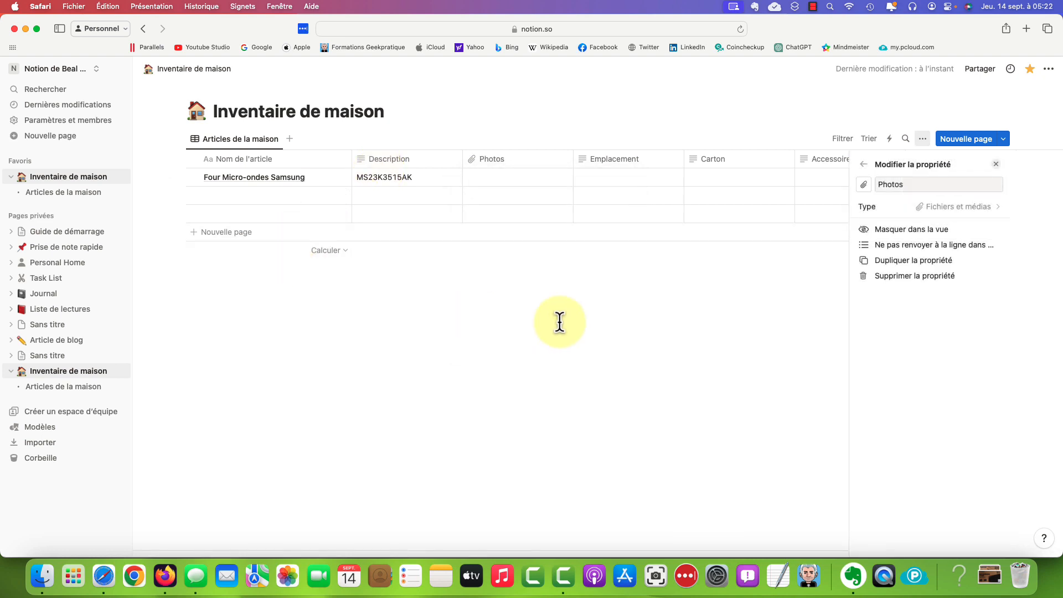
left_click(560, 322)
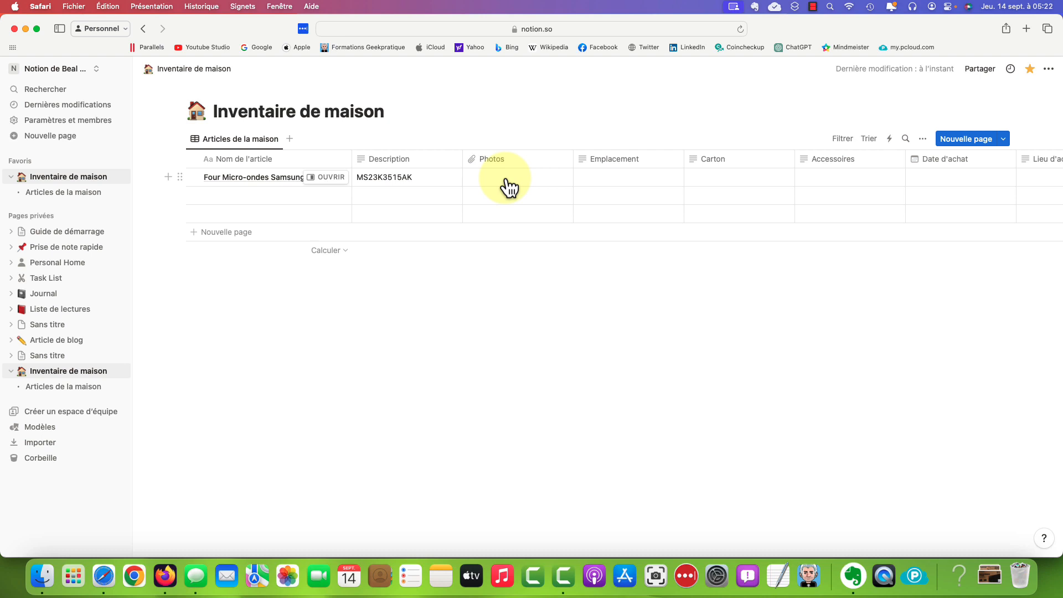
Upload the image Snapshot.jpg from Téléchargements to the Photos cell of the "Four Micro-ondes Samsung" row.
left_click(507, 180)
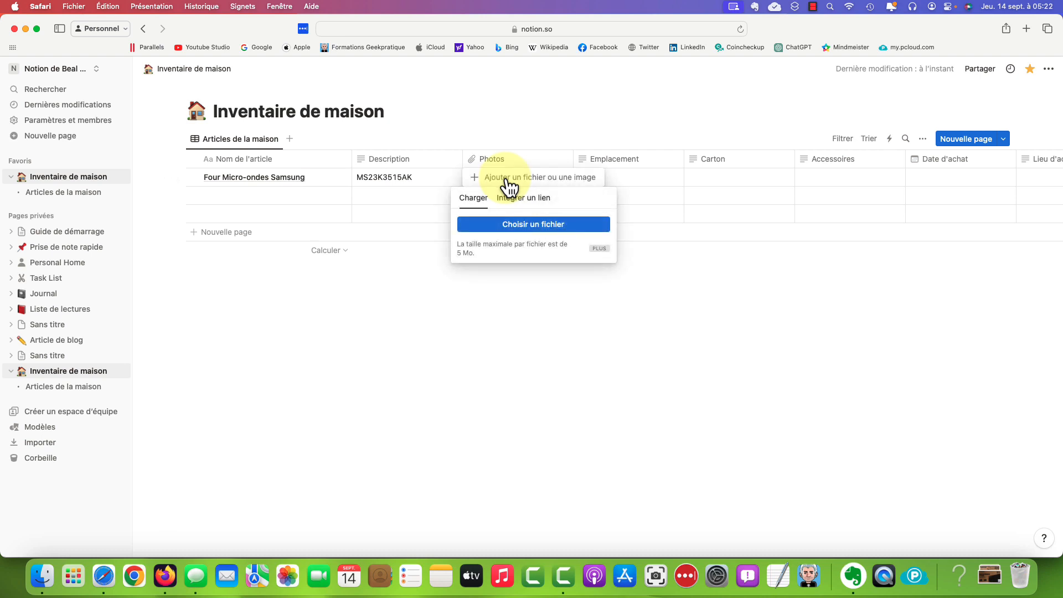
left_click(548, 232)
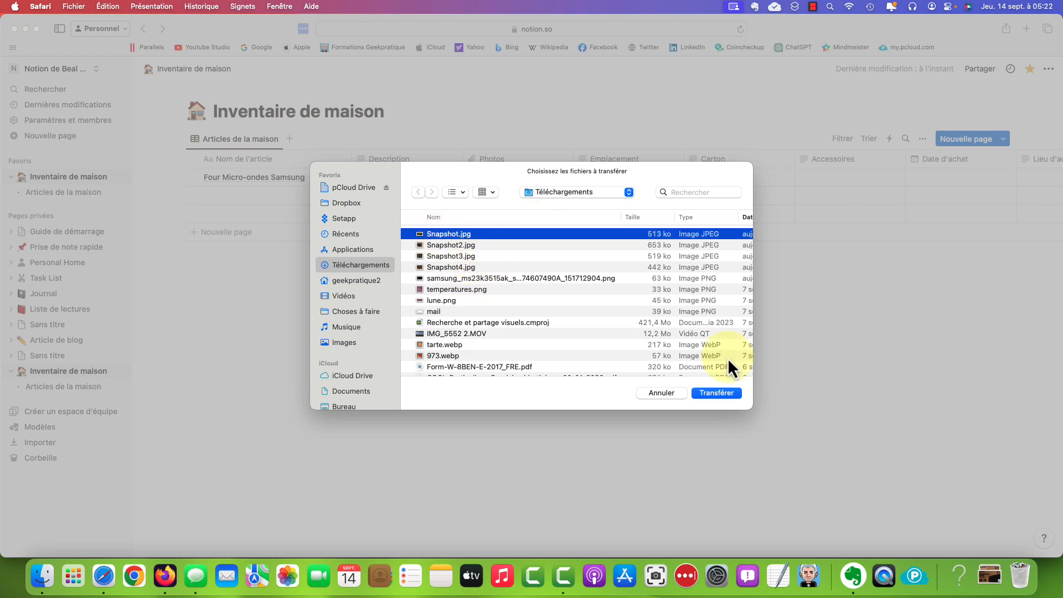
left_click(718, 392)
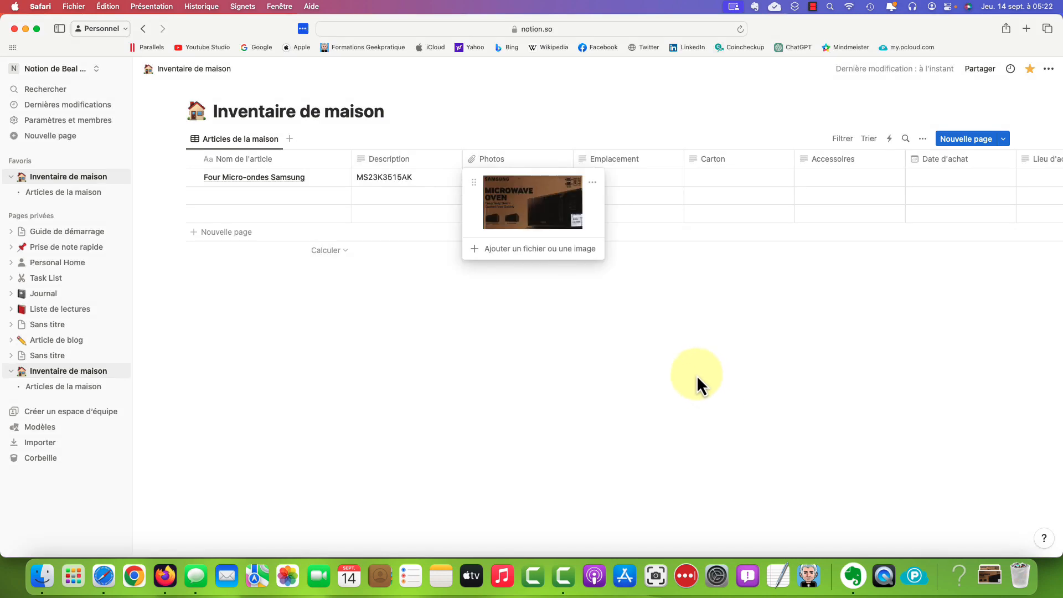
left_click(696, 375)
Add the samsung_ms23k3515ak PNG image from Téléchargements as a second file in the microwave's Photos cell.
left_click(515, 179)
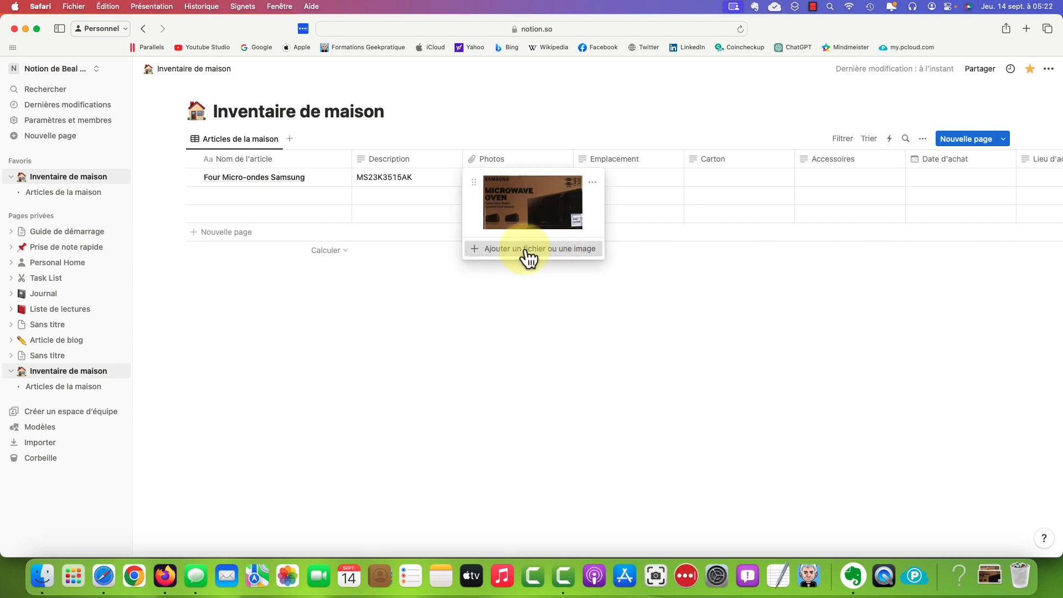
left_click(526, 252)
left_click(520, 298)
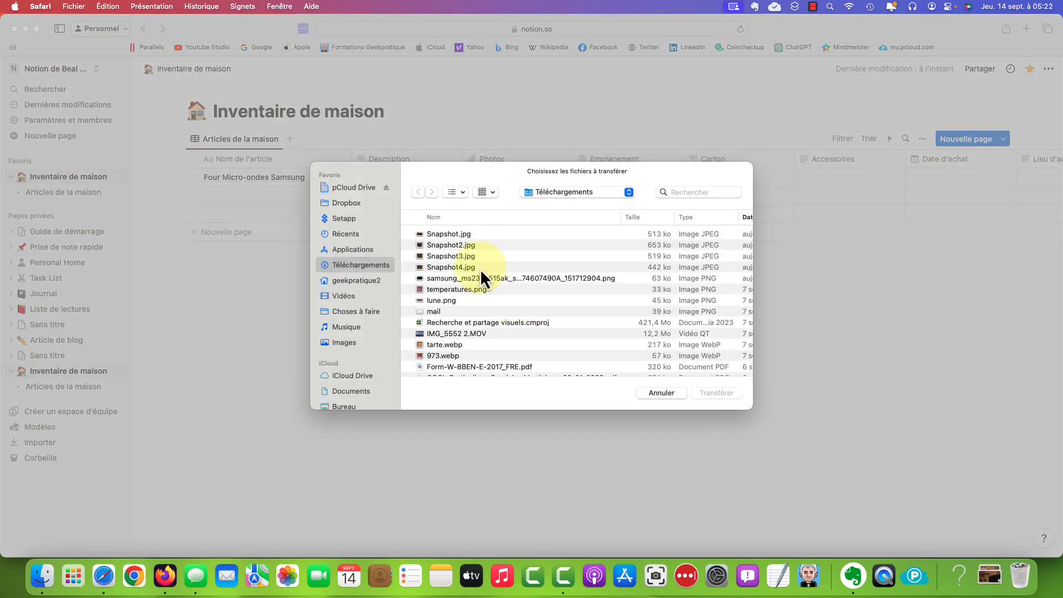
double_click(476, 279)
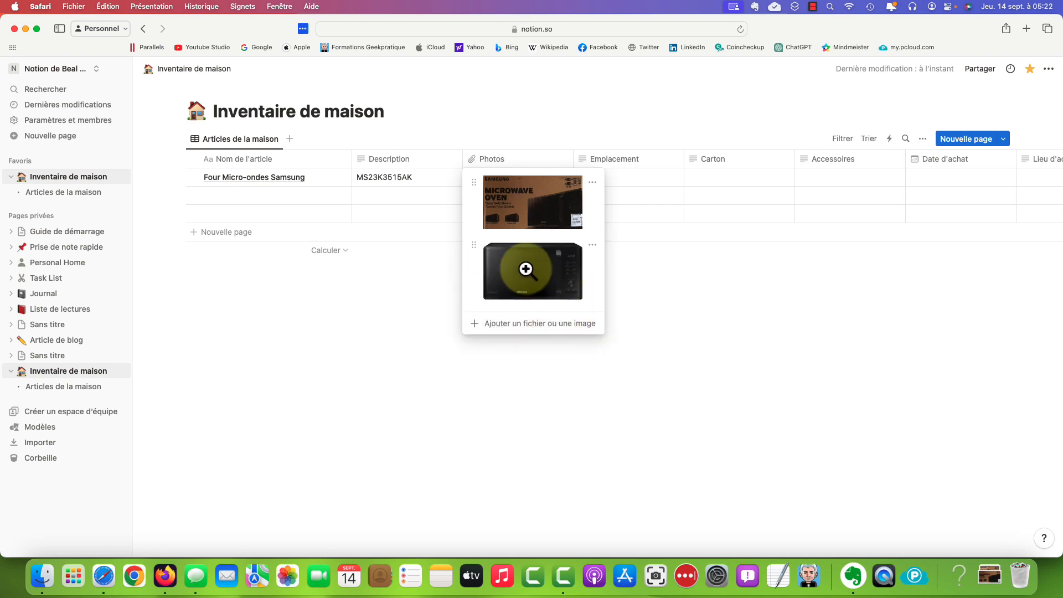
Move the microwave product image to first place in the Photos cell and add Snapshot2.jpg from Téléchargements.
left_click_drag(480, 254, 472, 194)
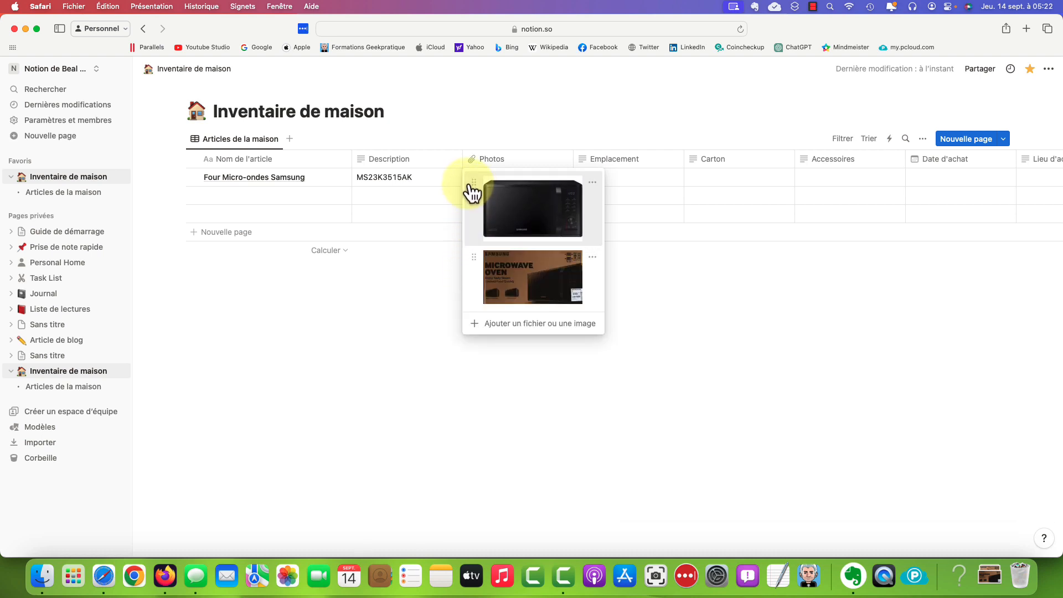
left_click(559, 326)
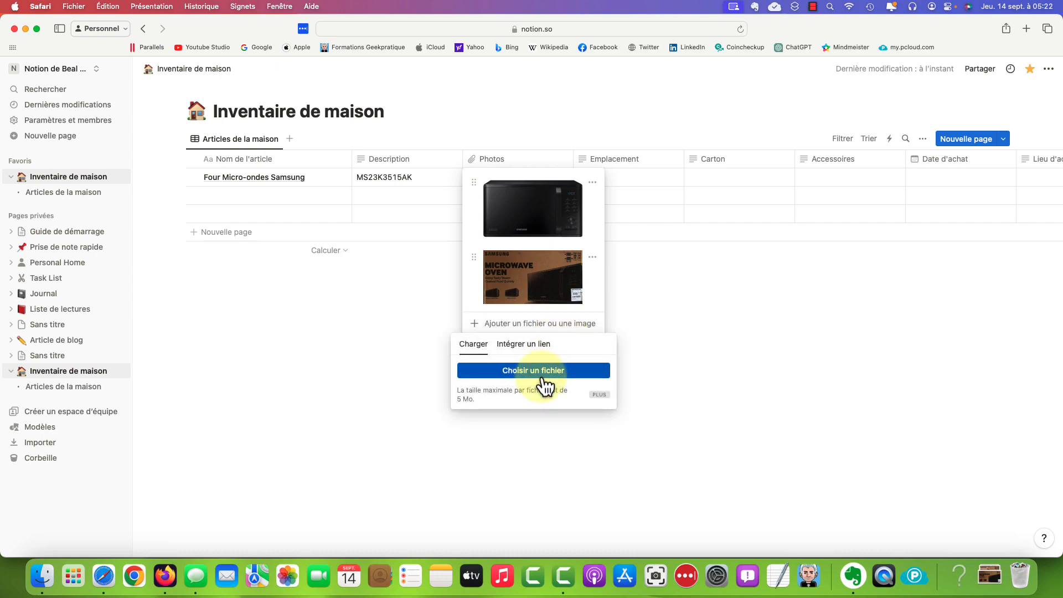
left_click(545, 382)
double_click(505, 245)
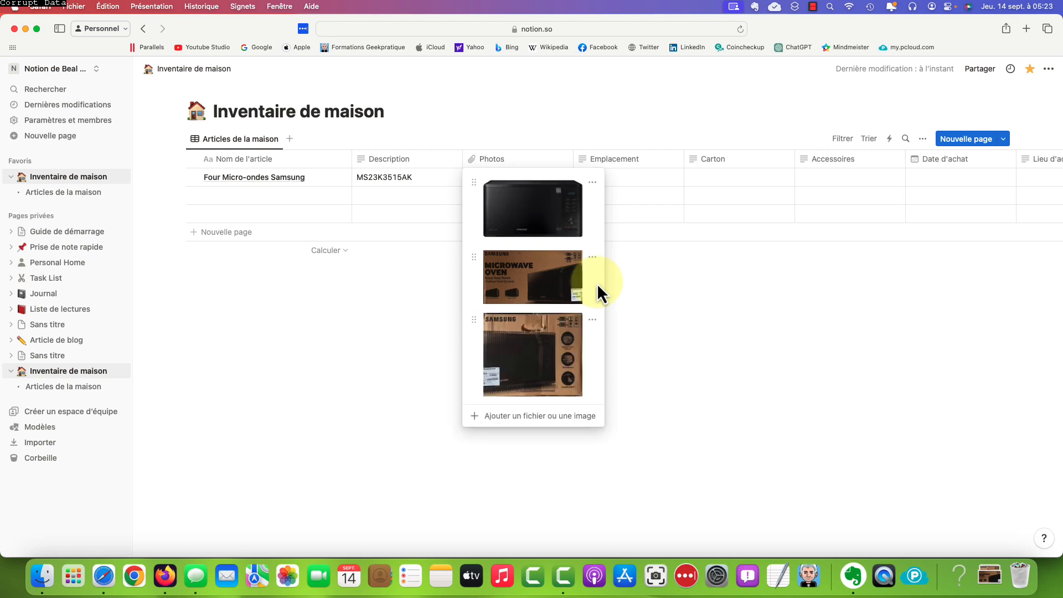
Add Snapshot3.jpg and Snapshot4.jpg from Téléchargements to the microwave's Photos cell.
left_click(521, 416)
left_click(526, 466)
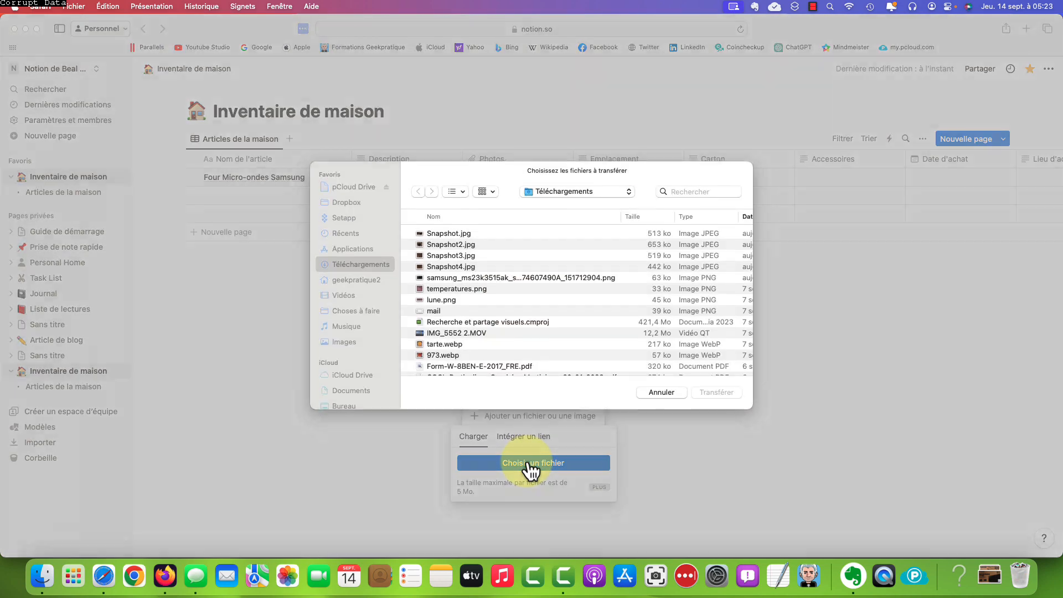
double_click(480, 256)
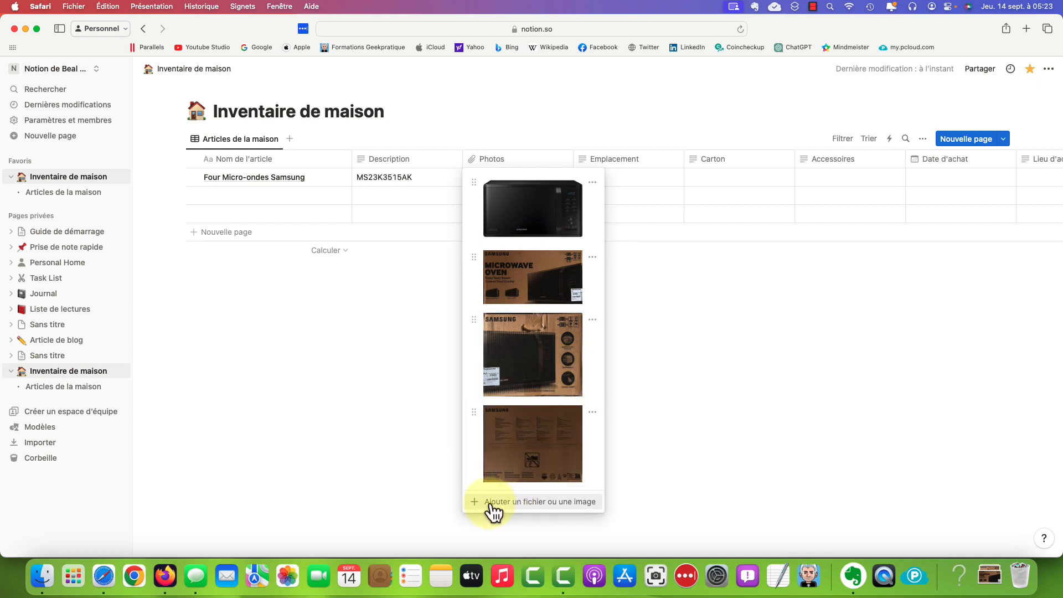
left_click(491, 504)
left_click(511, 454)
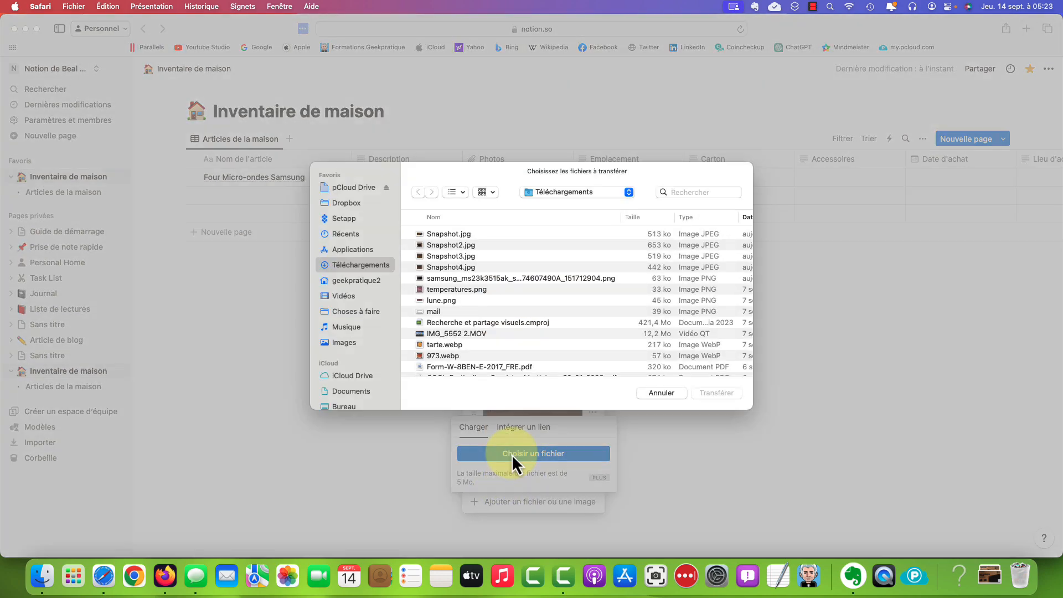
double_click(500, 264)
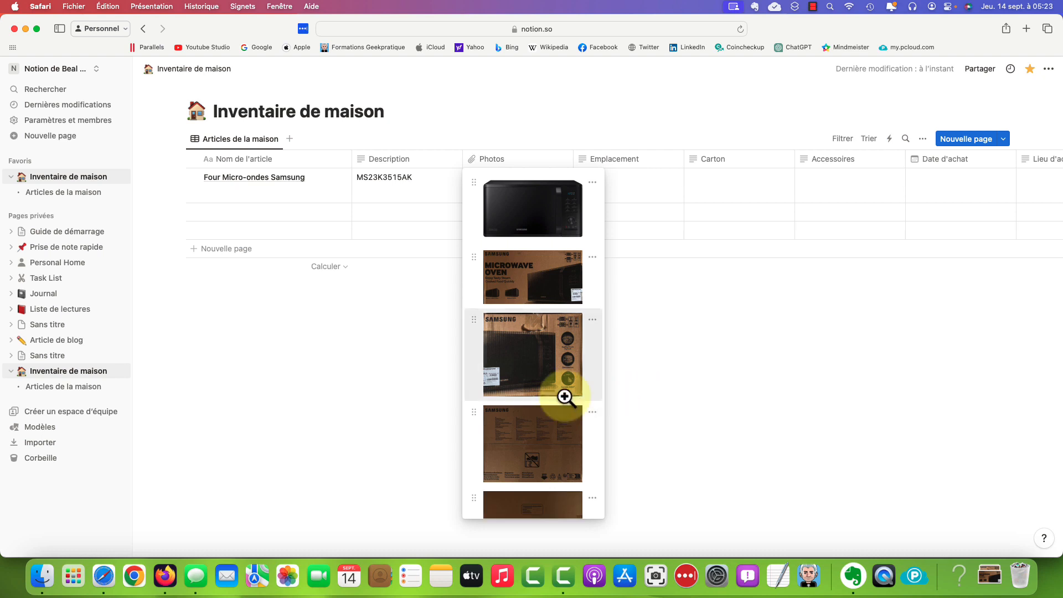
key("Escape")
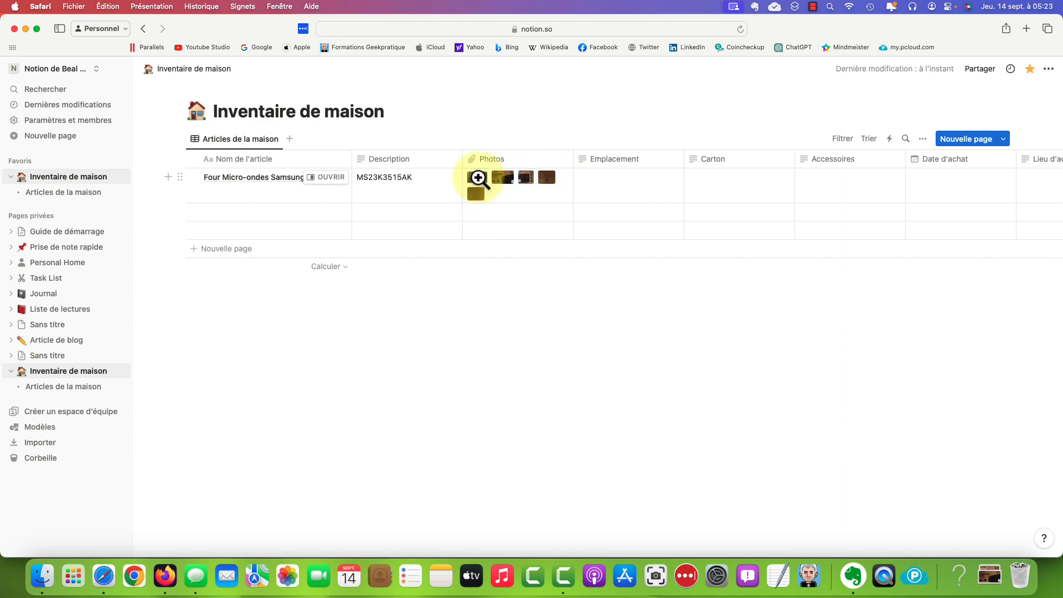
Preview the first three photos of the microwave at full size, one after another.
left_click(476, 177)
left_click(784, 380)
left_click(502, 177)
left_click(847, 393)
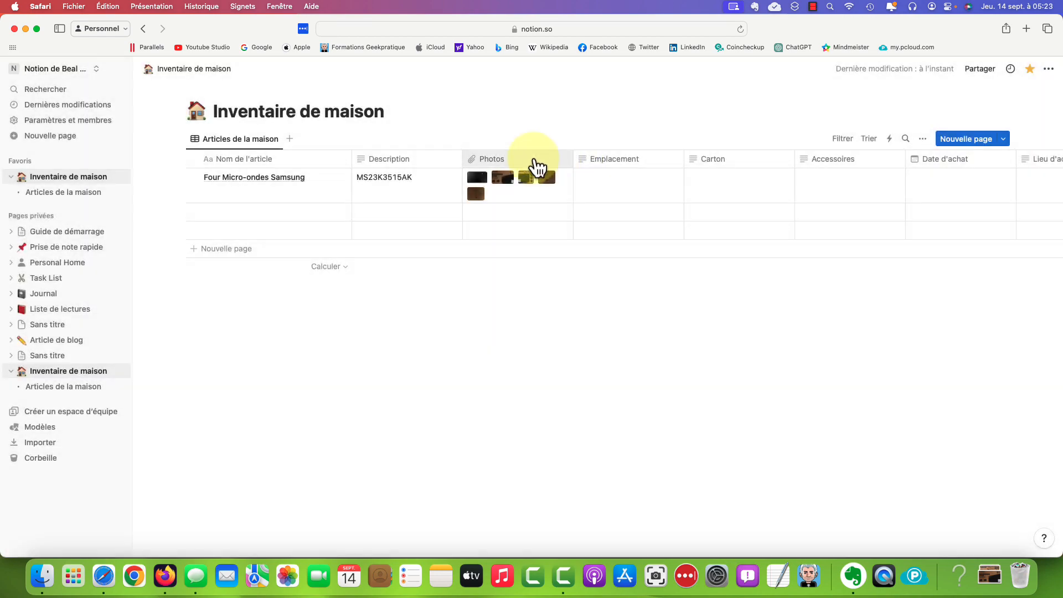
left_click(526, 177)
left_click(769, 378)
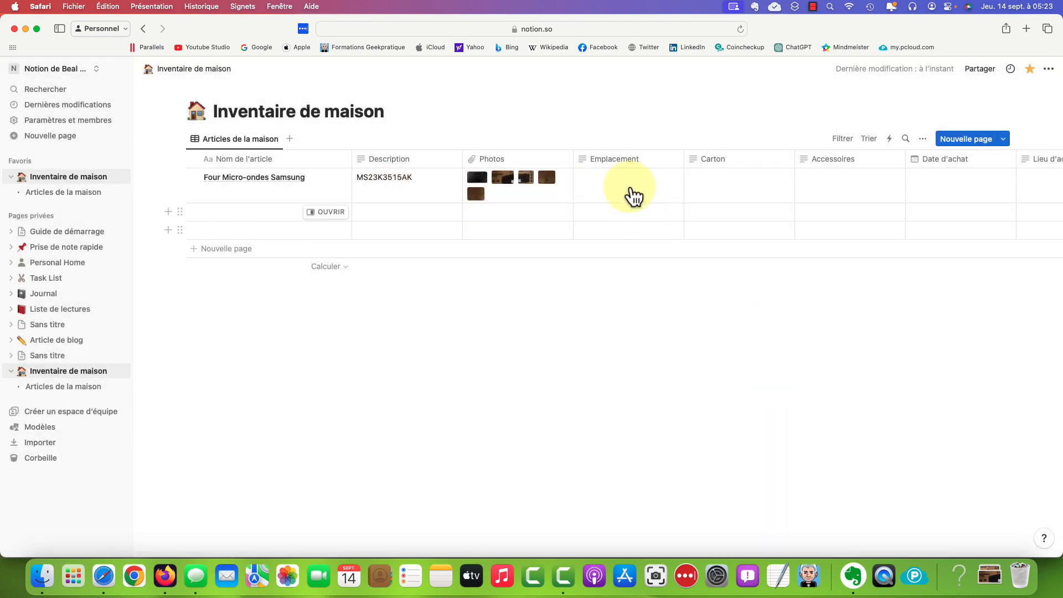
Fill in the microwave's Emplacement with "Cusine" and its Carton with "Cave".
left_click(629, 190)
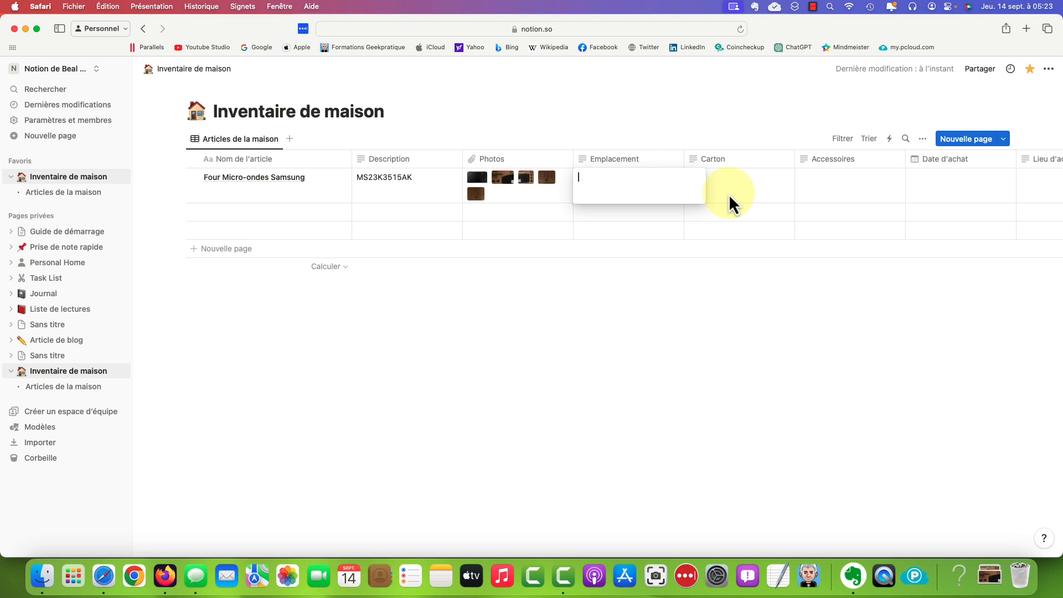
type("Cusine")
left_click(728, 194)
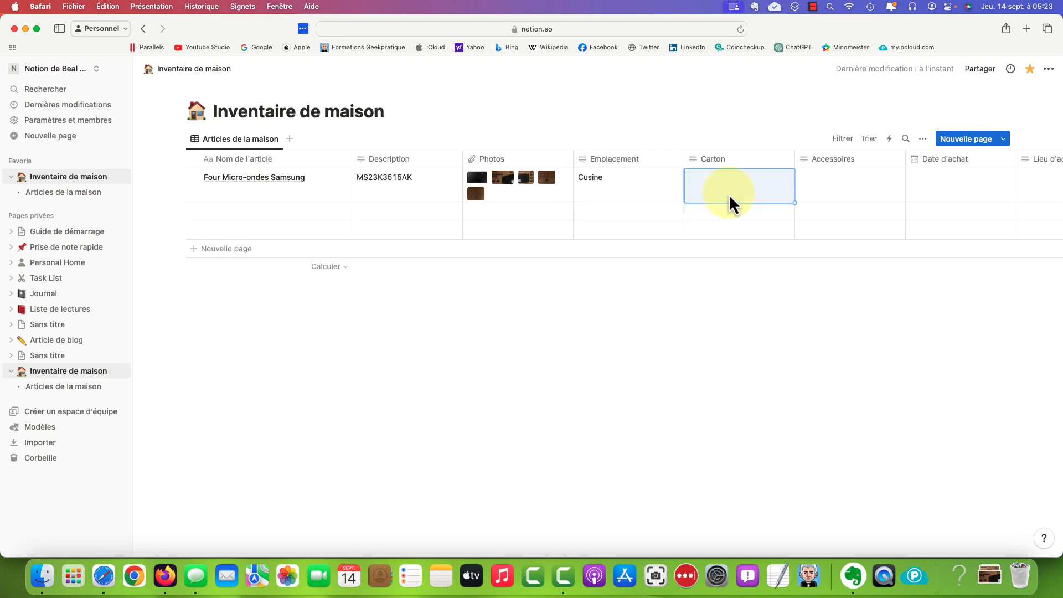
type("Cave")
key("Tab")
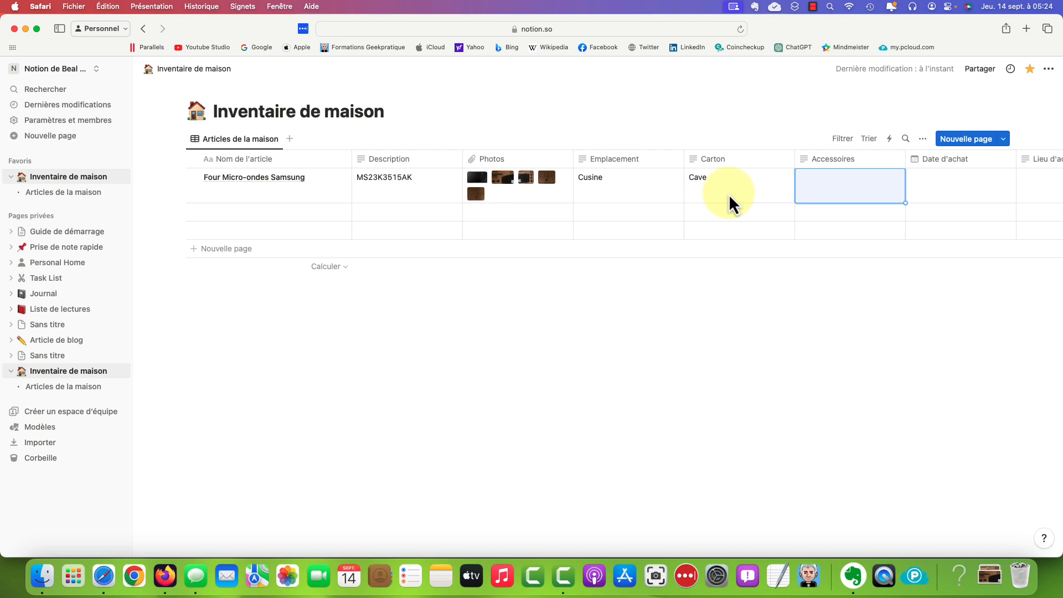
Enter "Salon - Placard tiroir 2" as the microwave's Accessoires value.
key("Return")
left_click(790, 356)
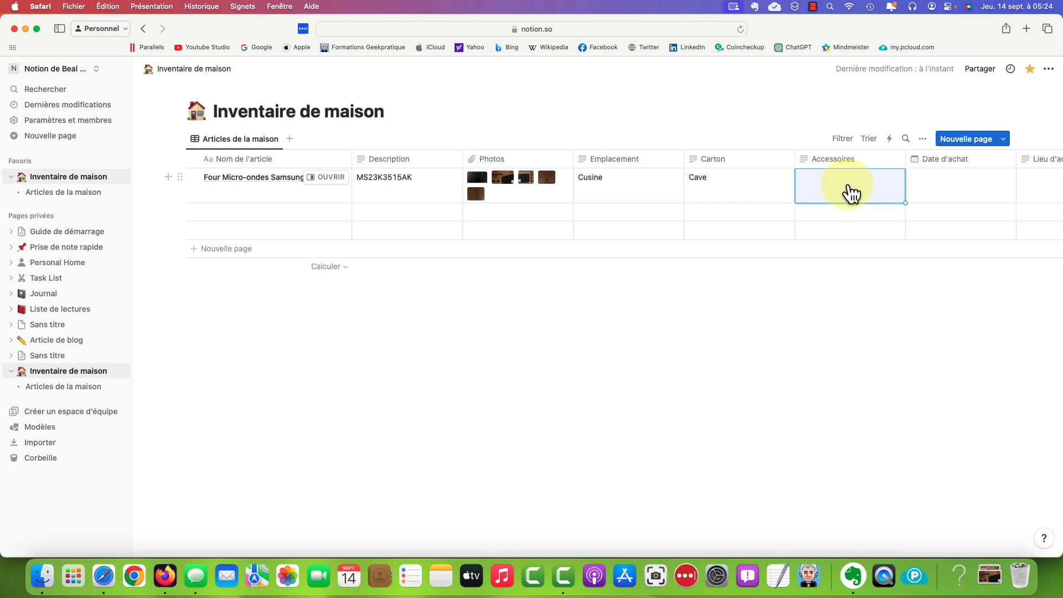
left_click(851, 194)
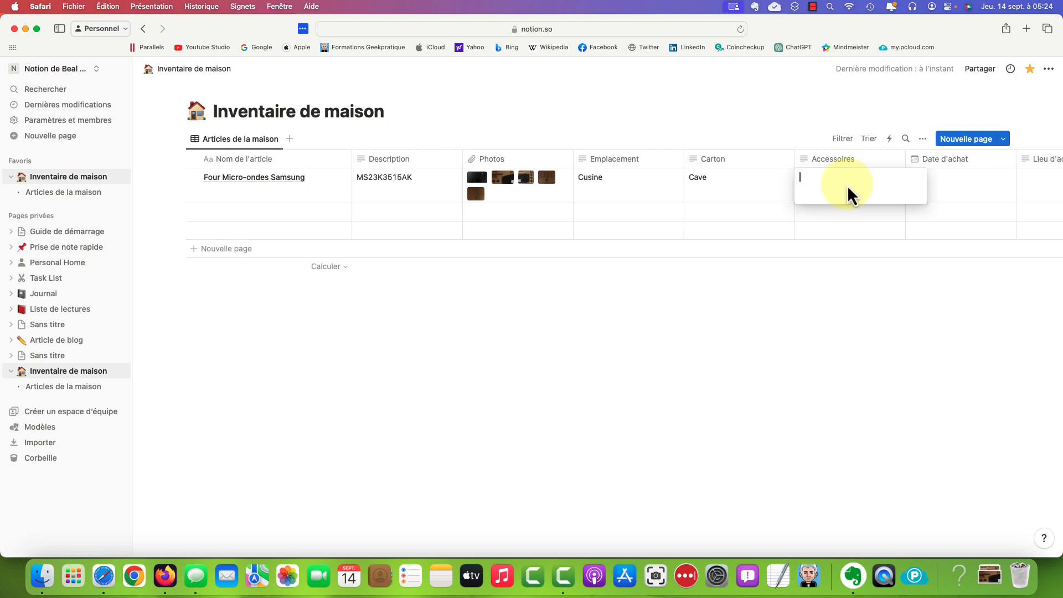
type("Salon - Placard tiroir 2")
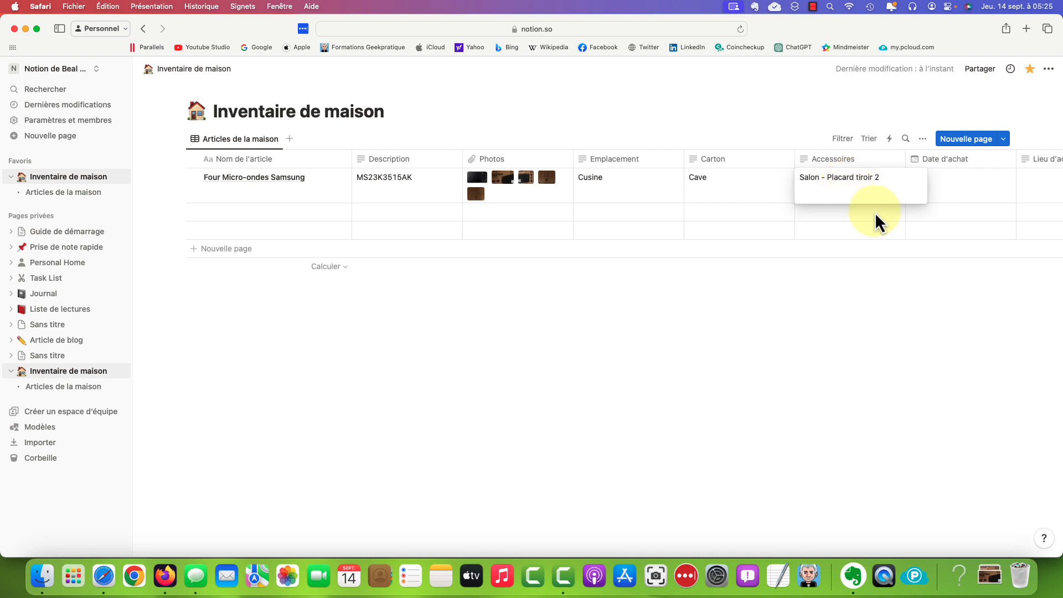
Set the microwave's Date d'achat to 3 septembre 2023.
left_click(960, 195)
left_click(965, 195)
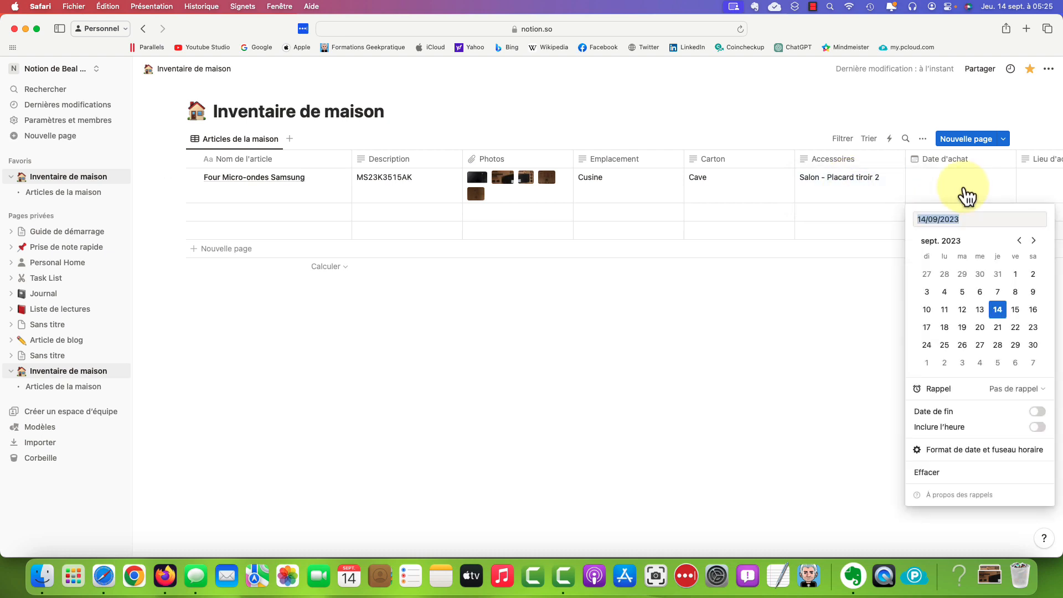
left_click(927, 292)
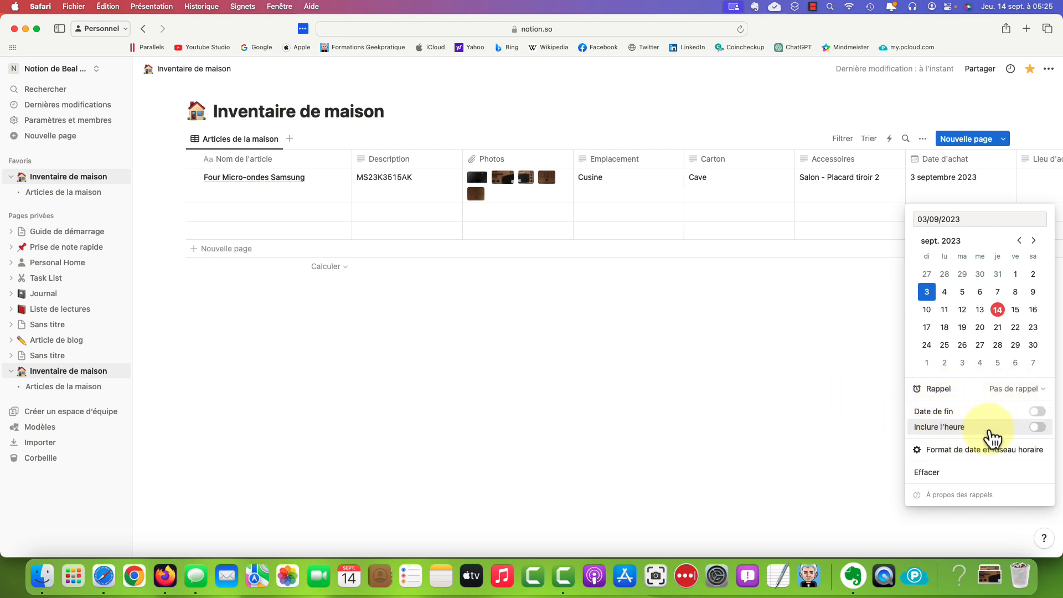
left_click(778, 403)
Enter "Darty" as the microwave's Lieu d'achat.
scroll(748, 190, "right", 5)
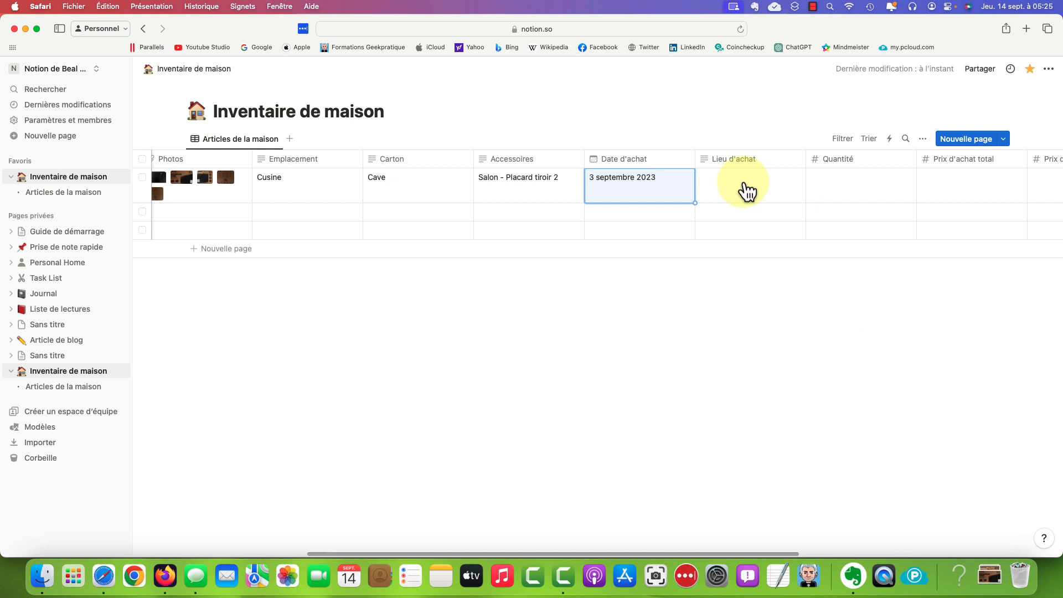
left_click(747, 191)
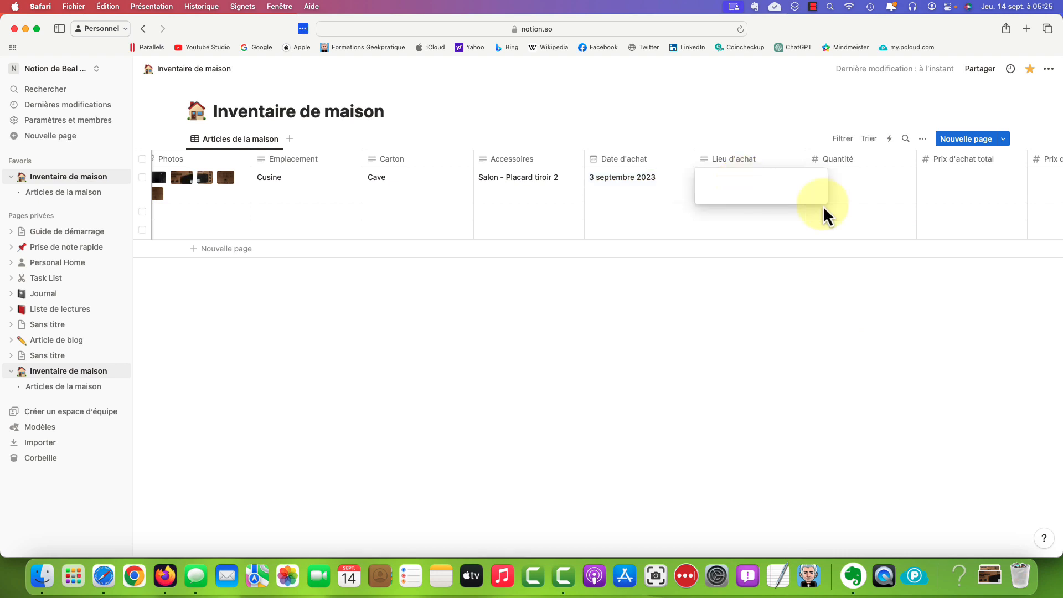
type("Darty")
key("Tab")
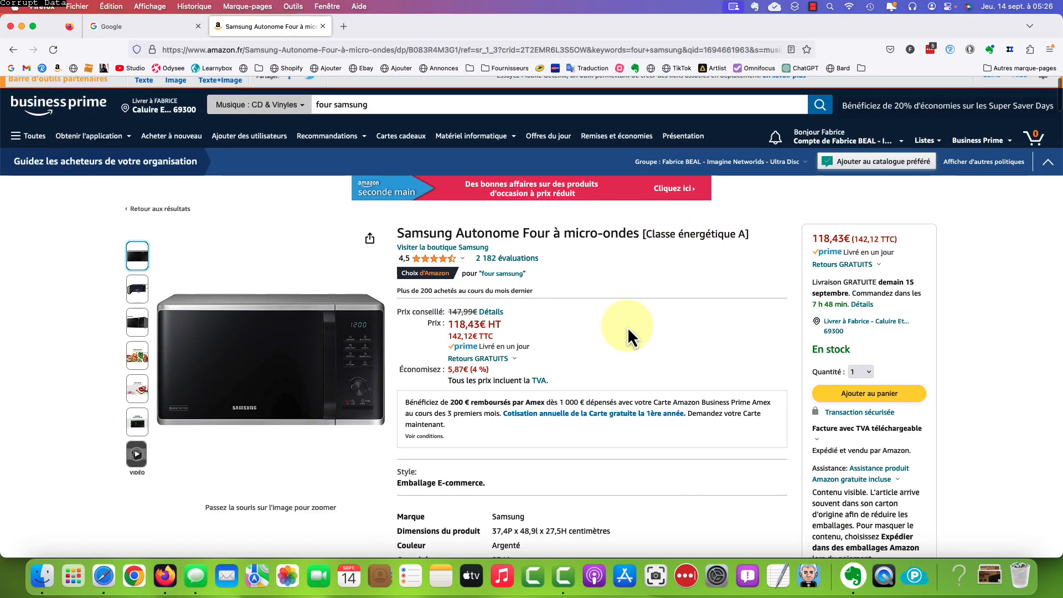
Copy the web address of the Amazon product page for the Samsung microwave.
scroll(627, 326, "down", 1)
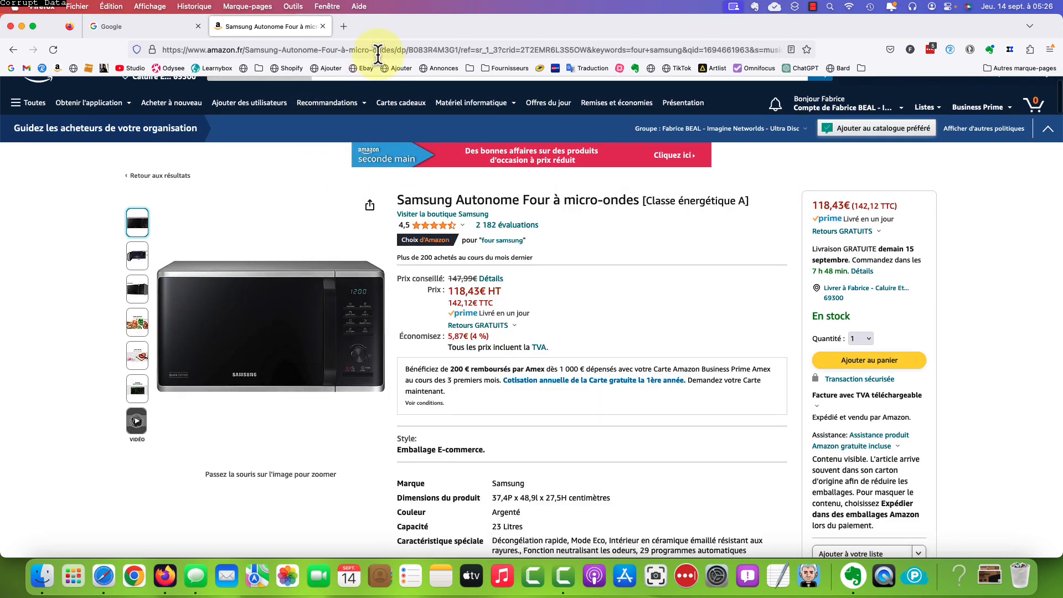
left_click(380, 50)
right_click(380, 51)
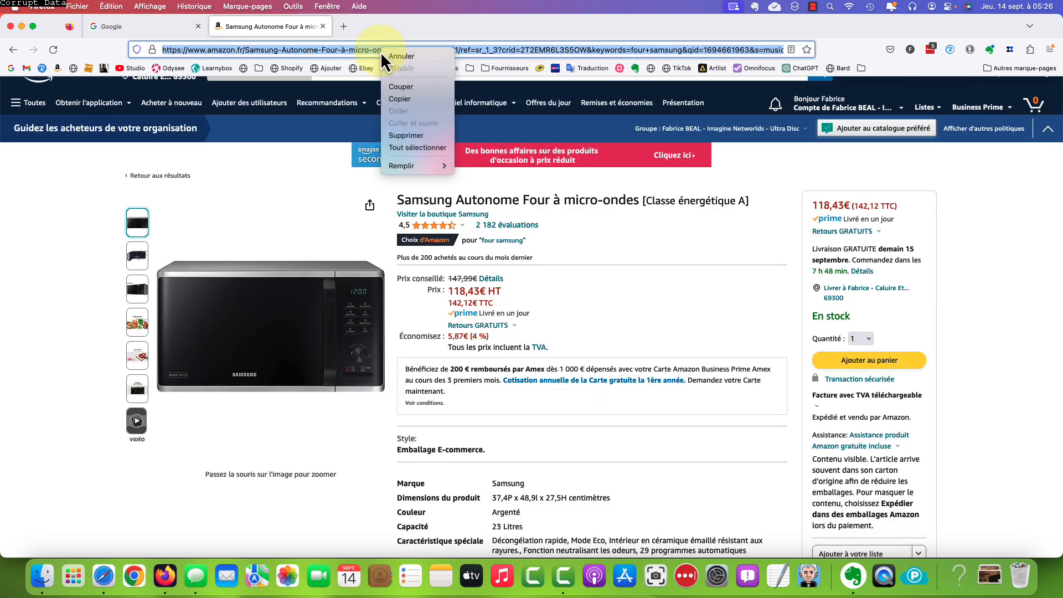
left_click(399, 101)
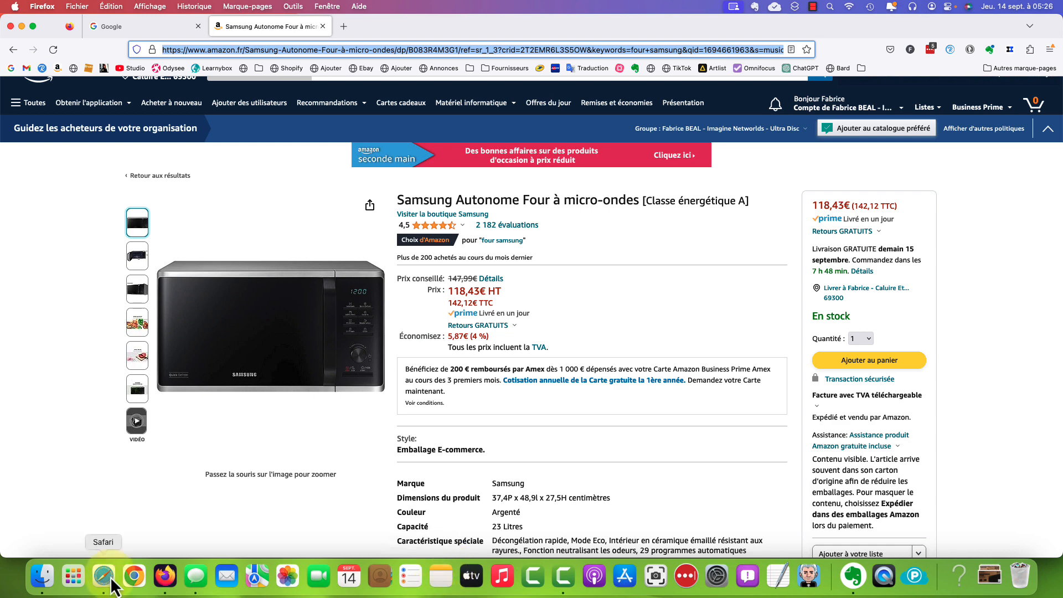
Return to the Notion table in Safari and replace the microwave's Lieu d'achat text with the copied Amazon link.
left_click(103, 575)
left_click(742, 181)
left_click_drag(742, 180, 621, 169)
key("super+v")
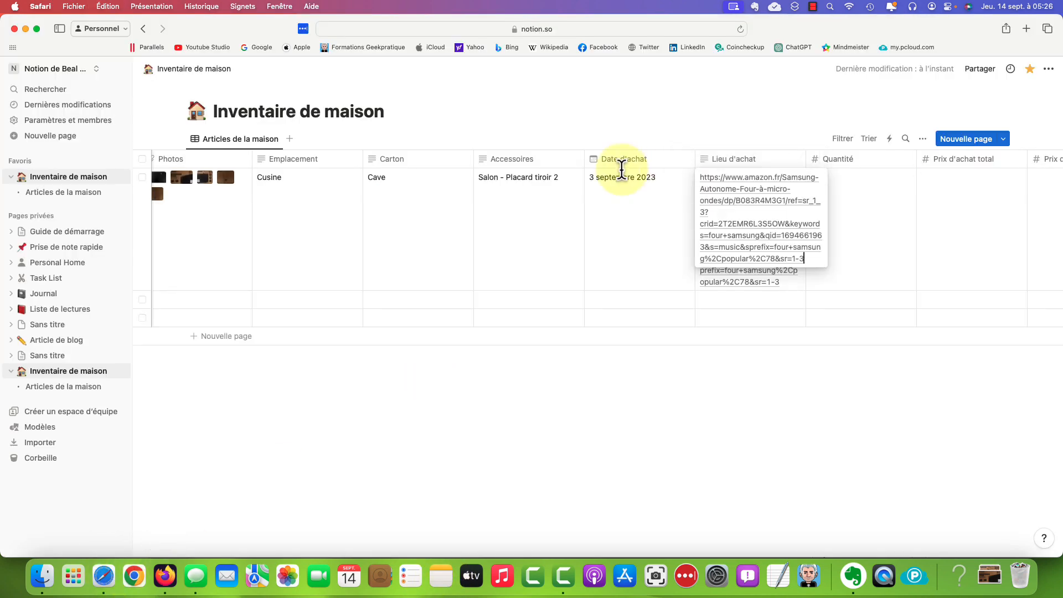
key("Escape")
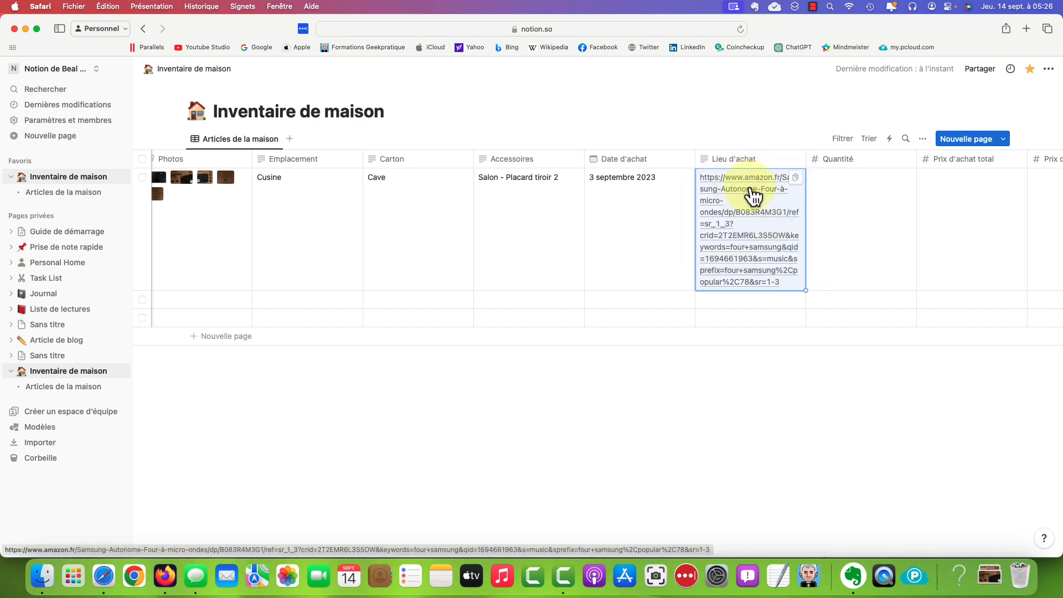
Turn off line wrapping for the Lieu d'achat column.
scroll(792, 166, "left", 2)
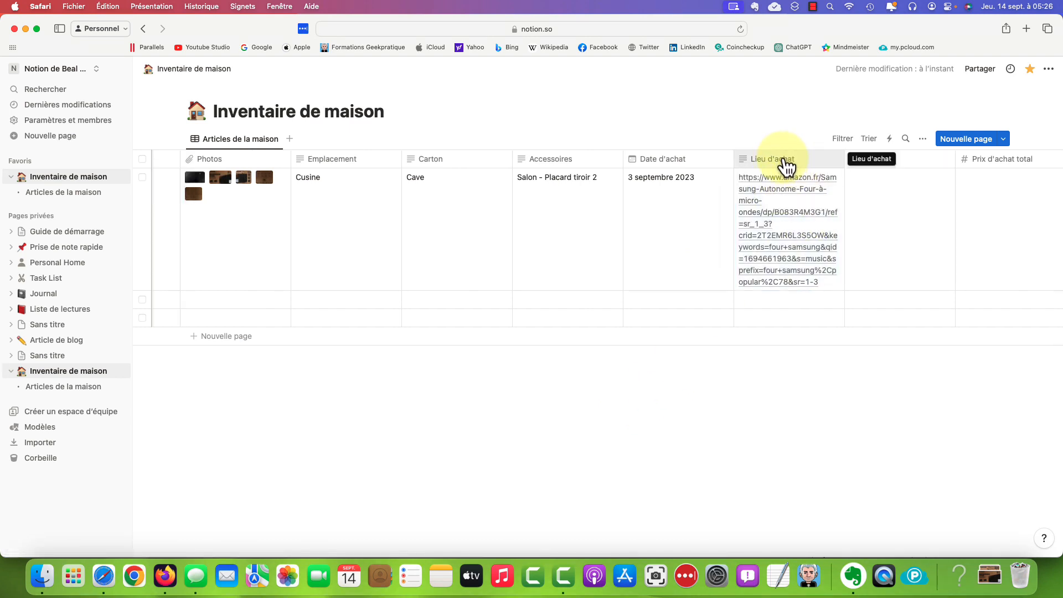
left_click(786, 163)
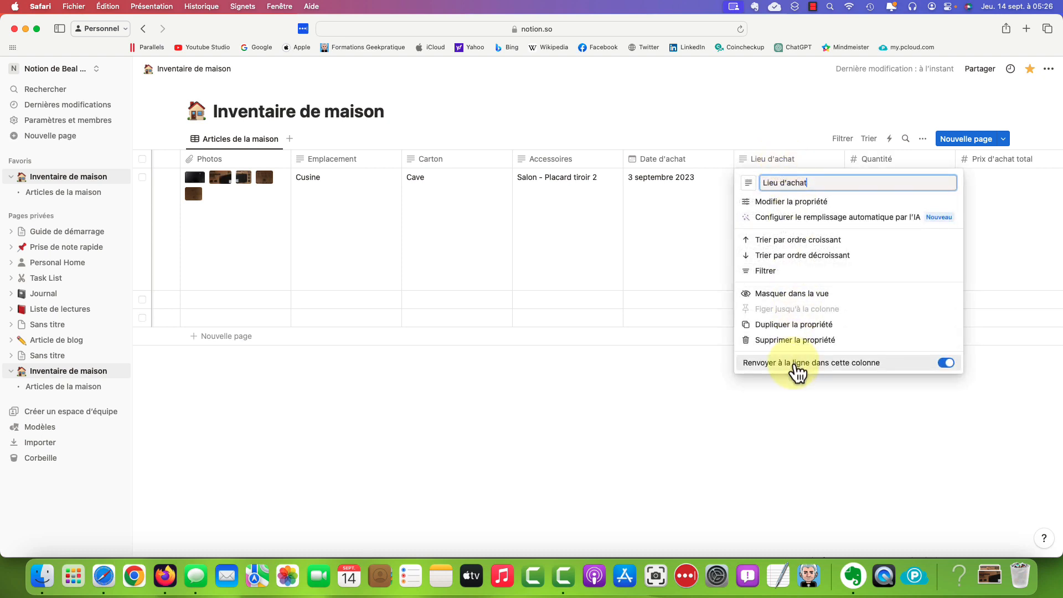
left_click(847, 366)
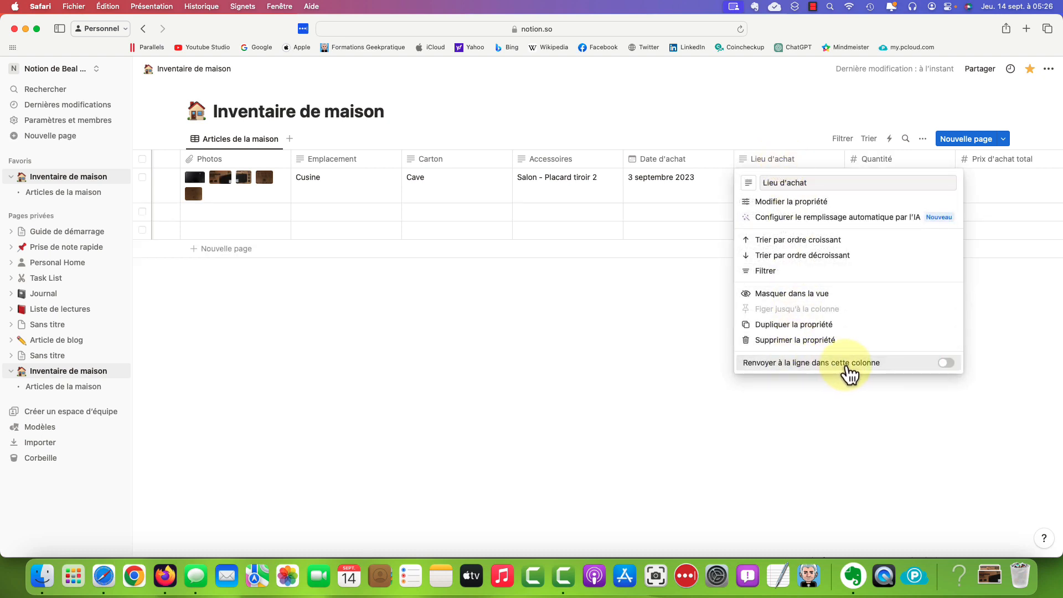
left_click(550, 360)
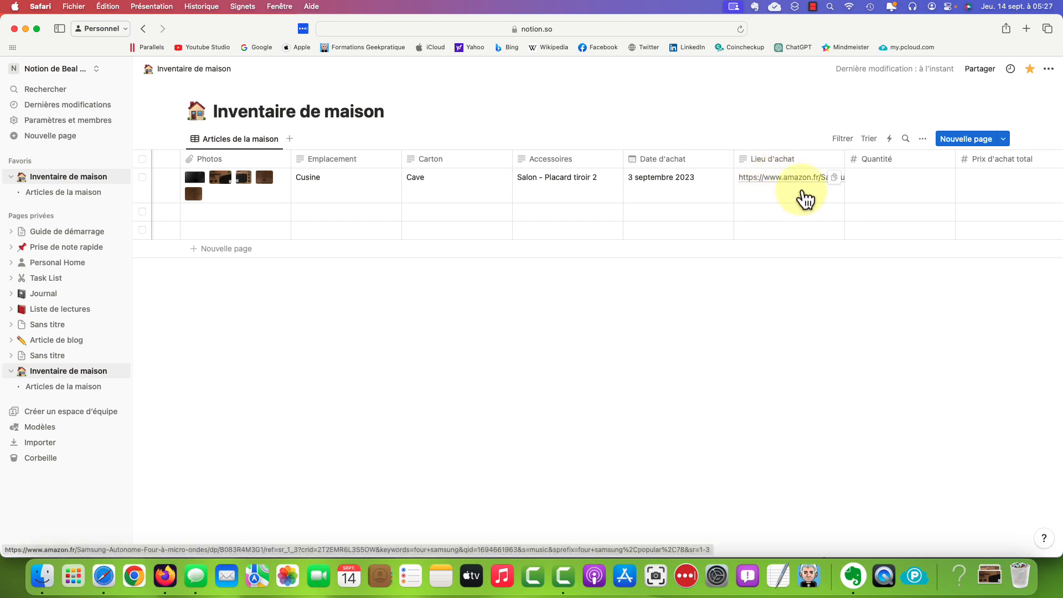
Set the microwave's Quantité to 1 and its Prix d'achat total to 159,00 €.
scroll(783, 199, "right", 2)
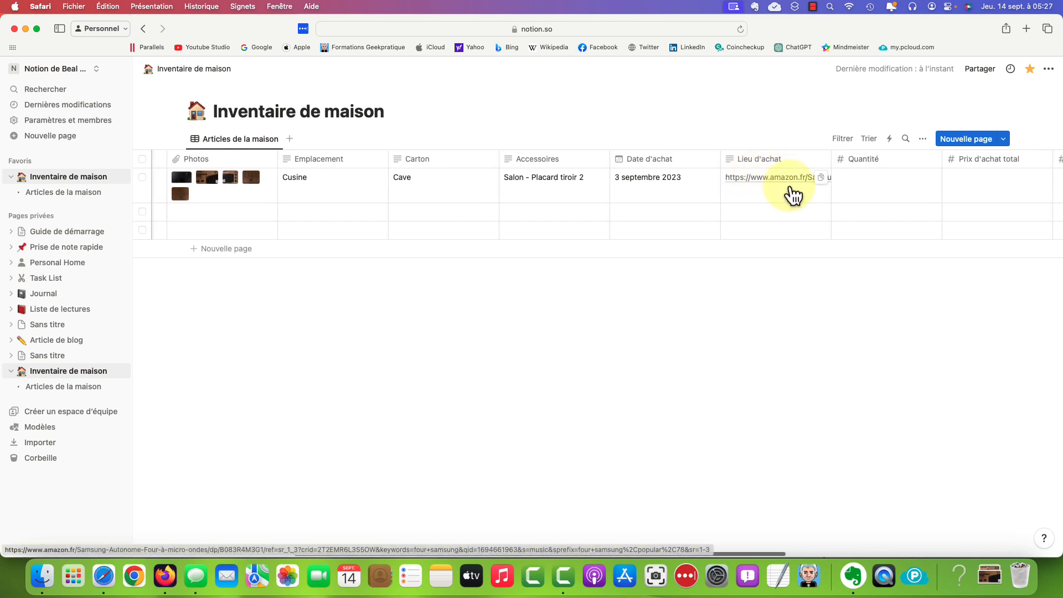
scroll(788, 195, "right", 10)
left_click(617, 194)
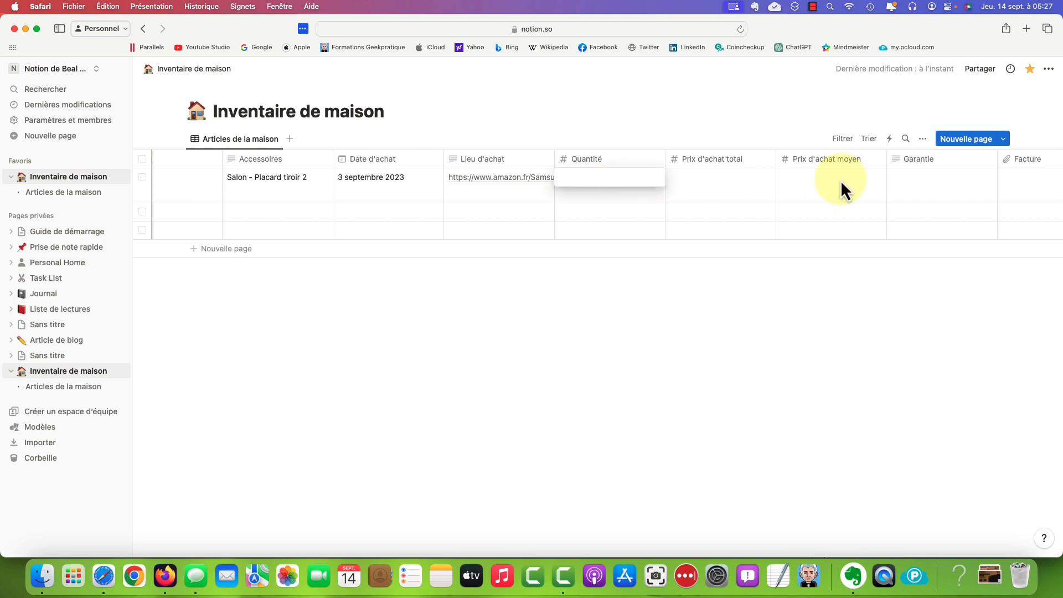
key("Return")
left_click(735, 190)
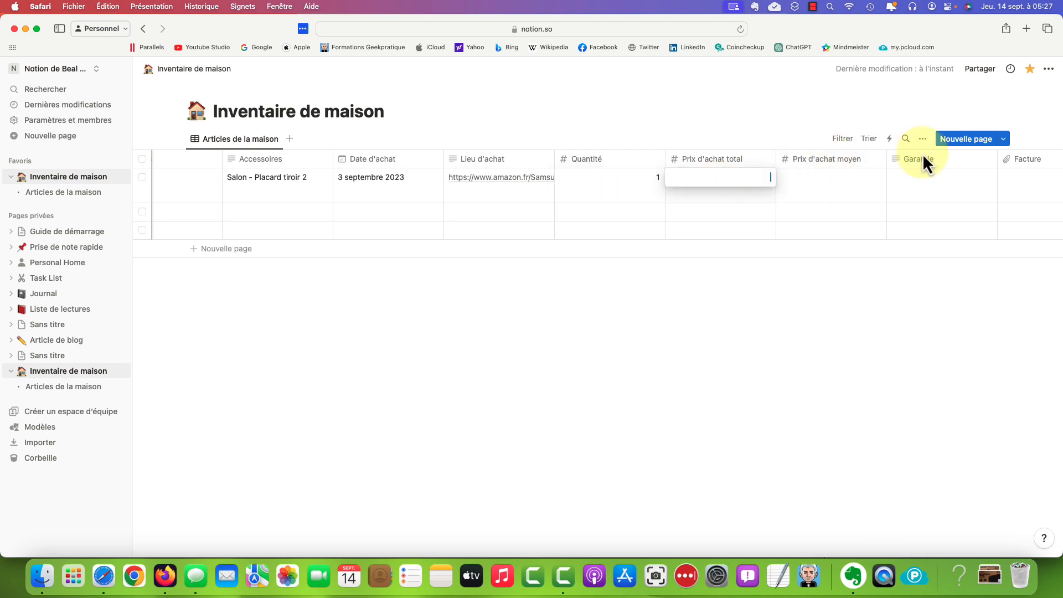
type("159,00")
key("Return")
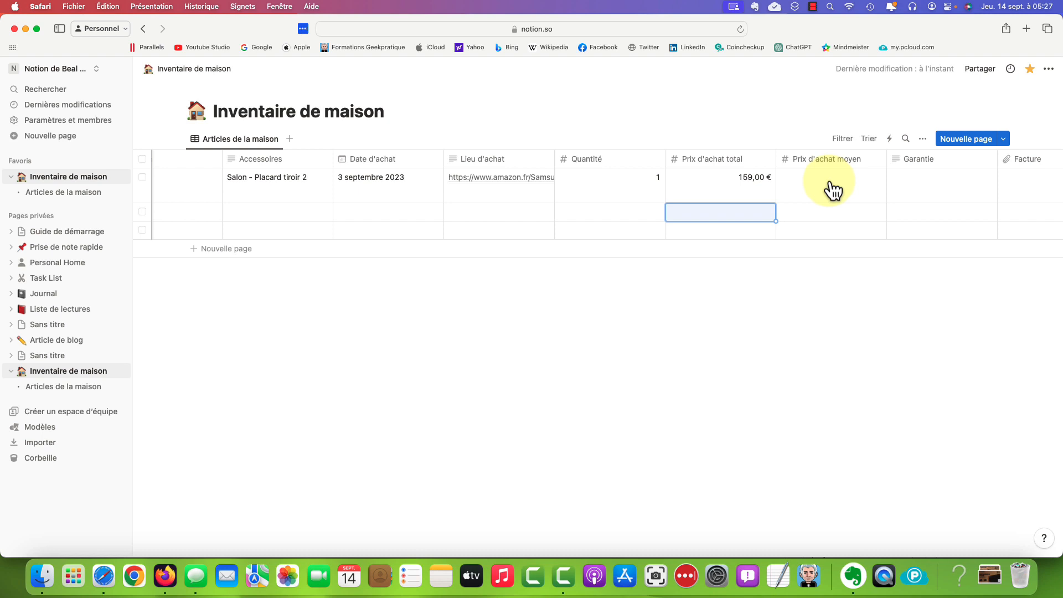
Set the microwave's Quantité to 2 and its Prix d'achat total to 234,00 €.
left_click(652, 190)
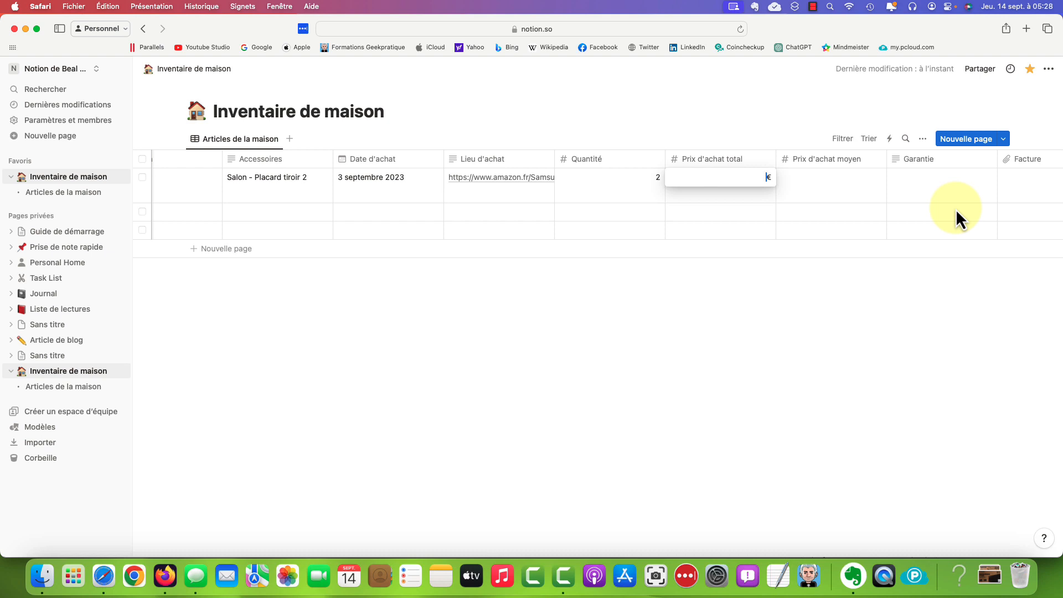
key("Return")
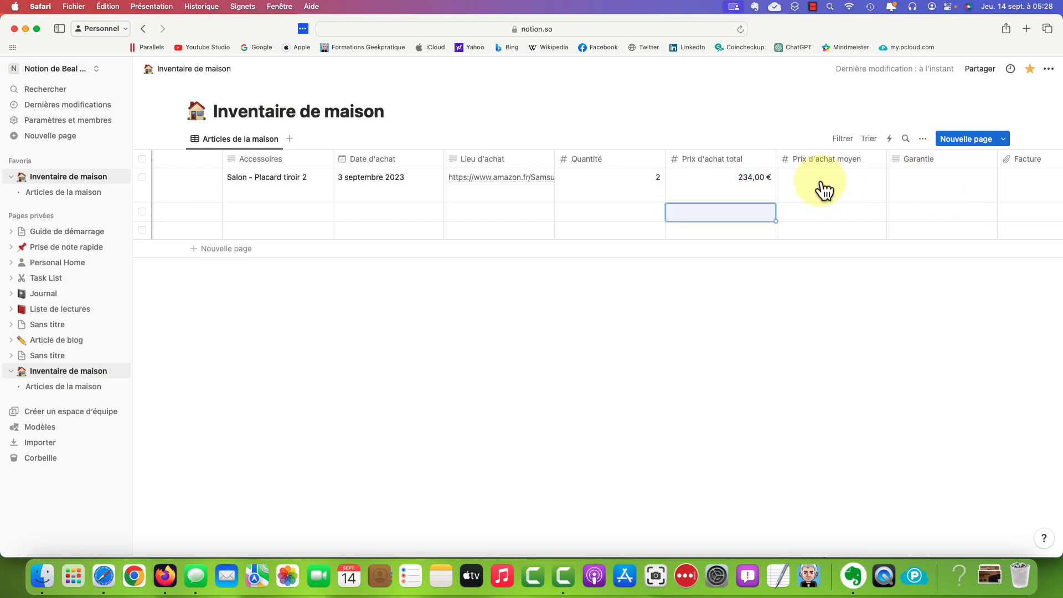
Change the type of the Prix d'achat moyen property to Formule.
left_click(827, 164)
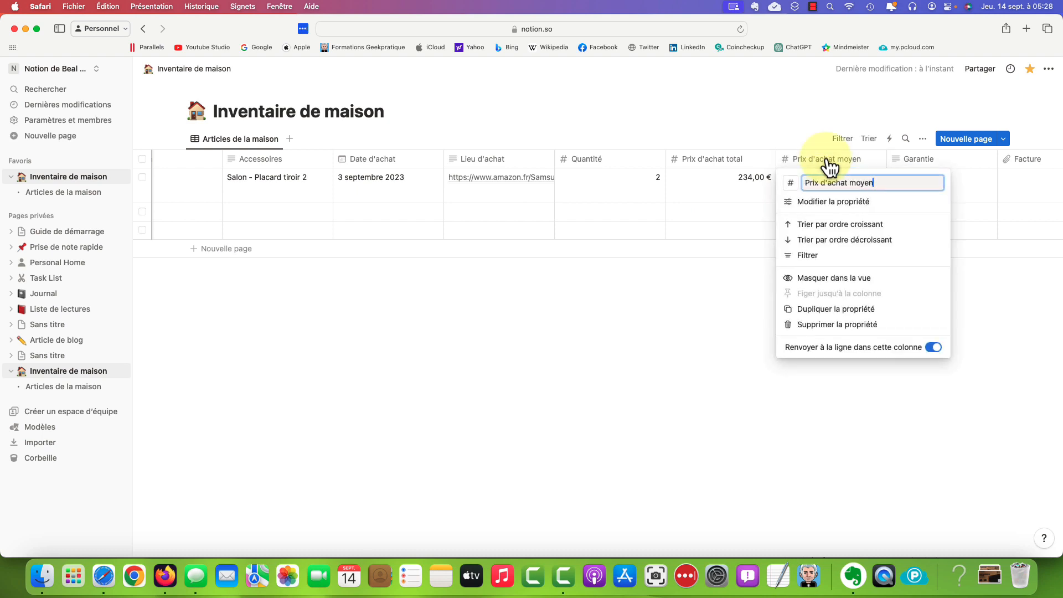
left_click(849, 203)
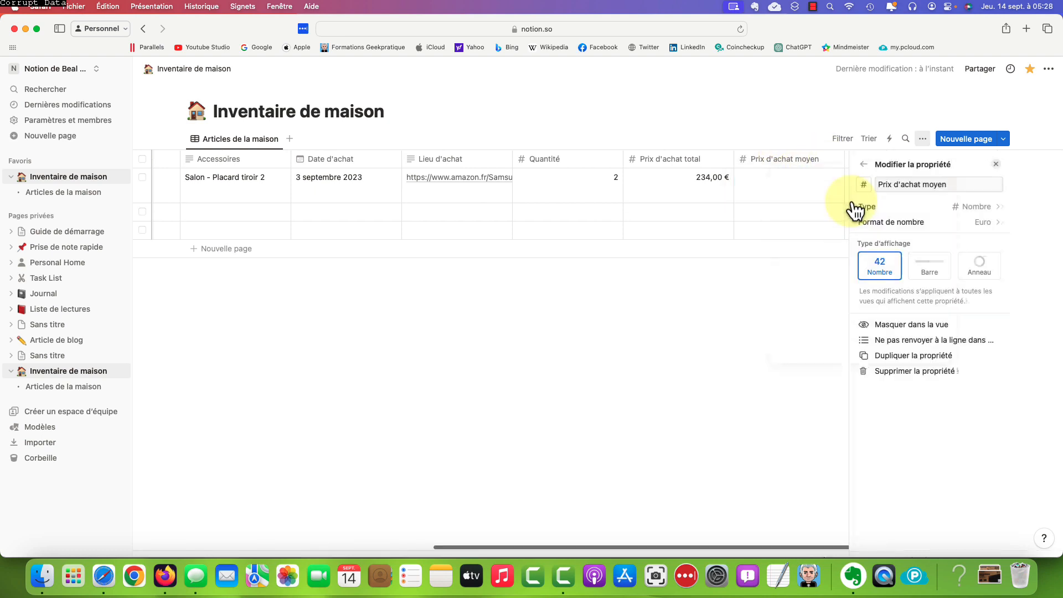
left_click(969, 210)
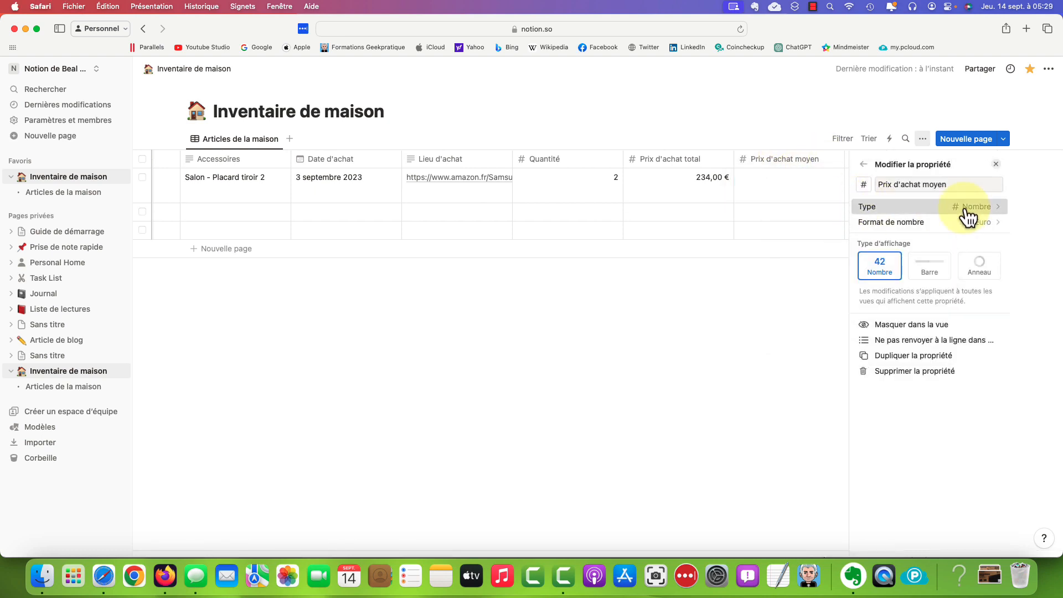
scroll(966, 249, "down", 3)
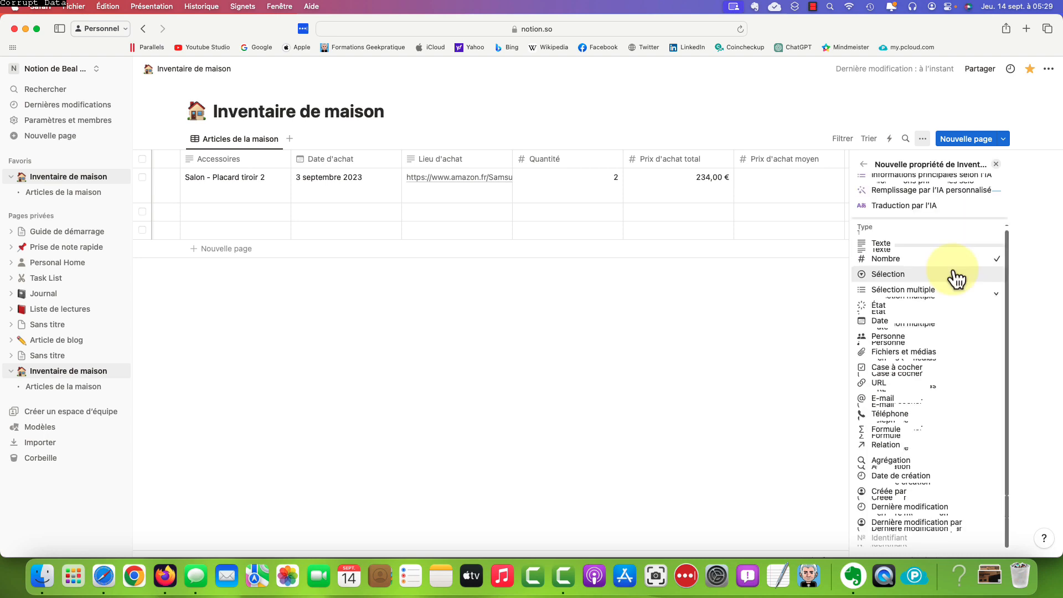
left_click(908, 431)
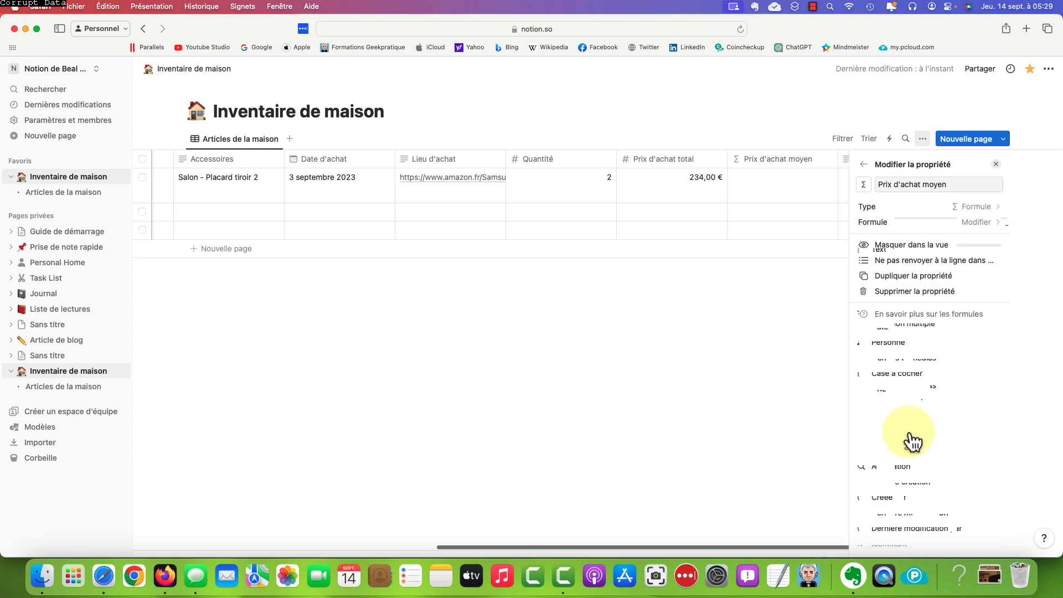
Define the Prix d'achat moyen formula as Prix d'achat total divided by Quantité and save it.
left_click(968, 224)
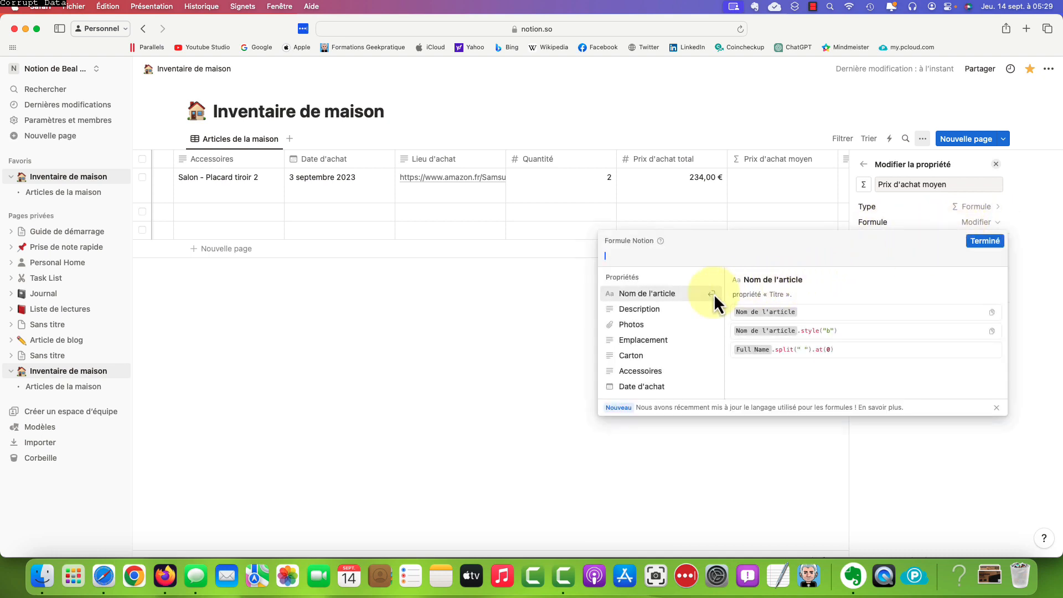
scroll(662, 321, "down", 5)
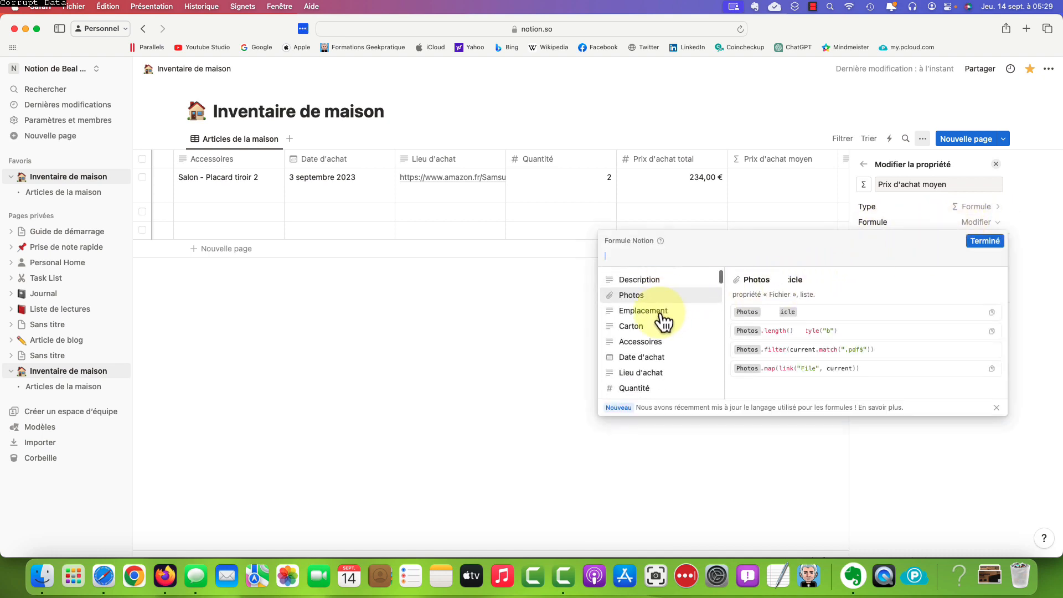
scroll(663, 321, "down", 1)
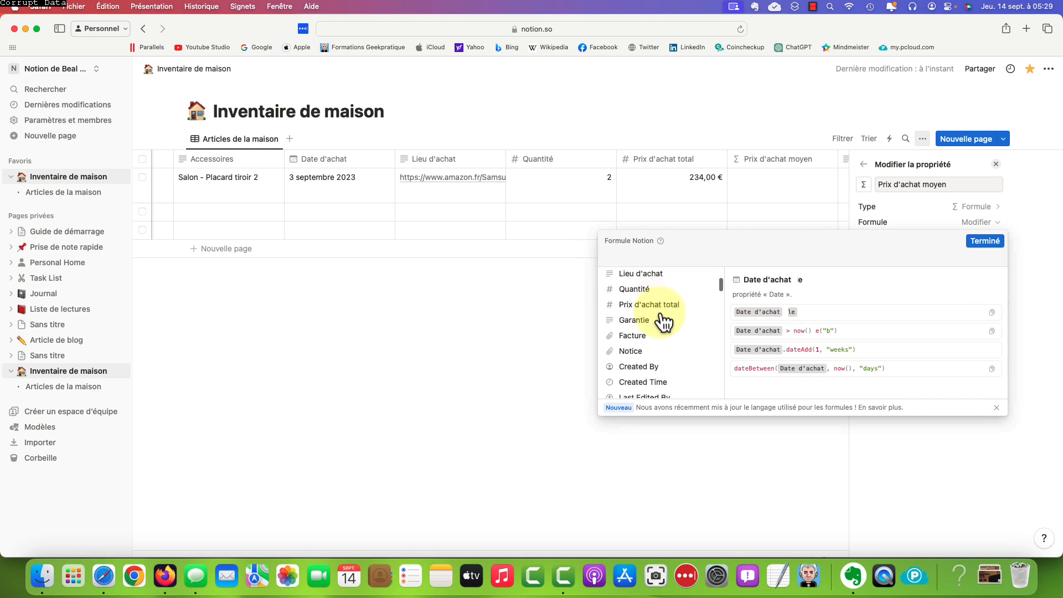
left_click(663, 308)
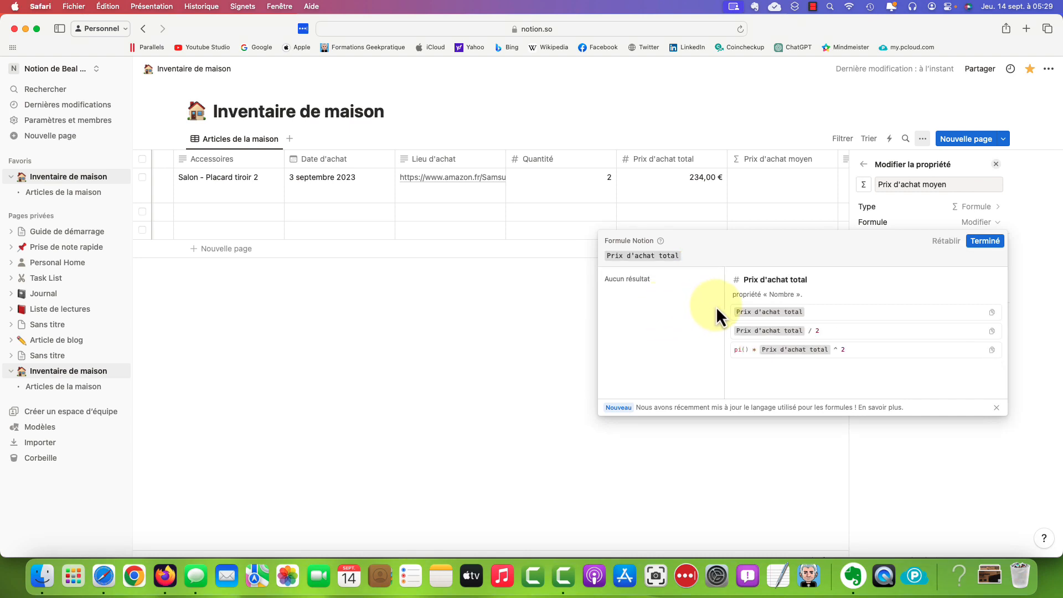
type("/")
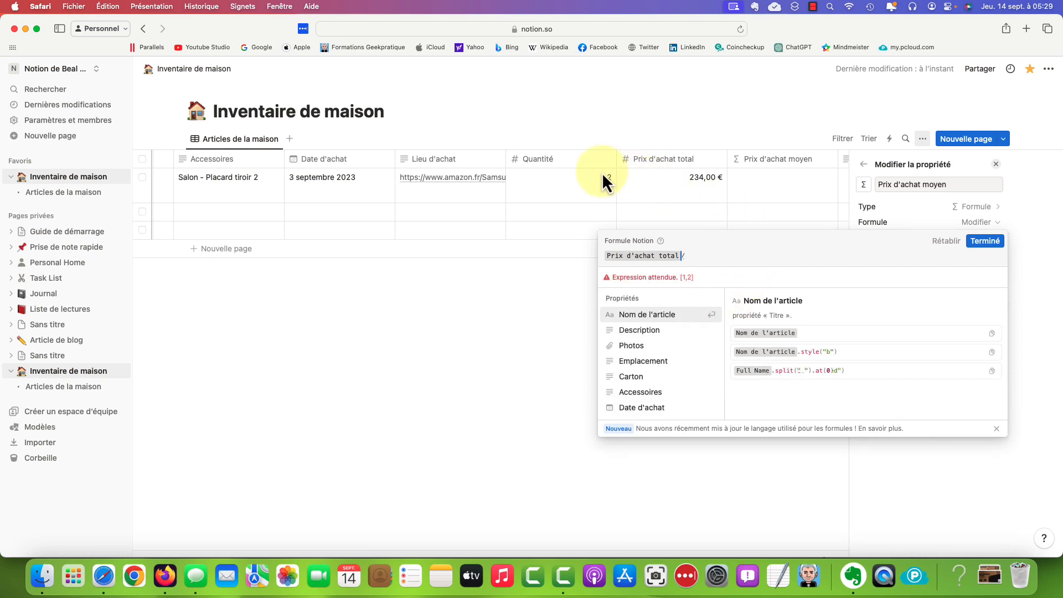
scroll(664, 372, "down", 3)
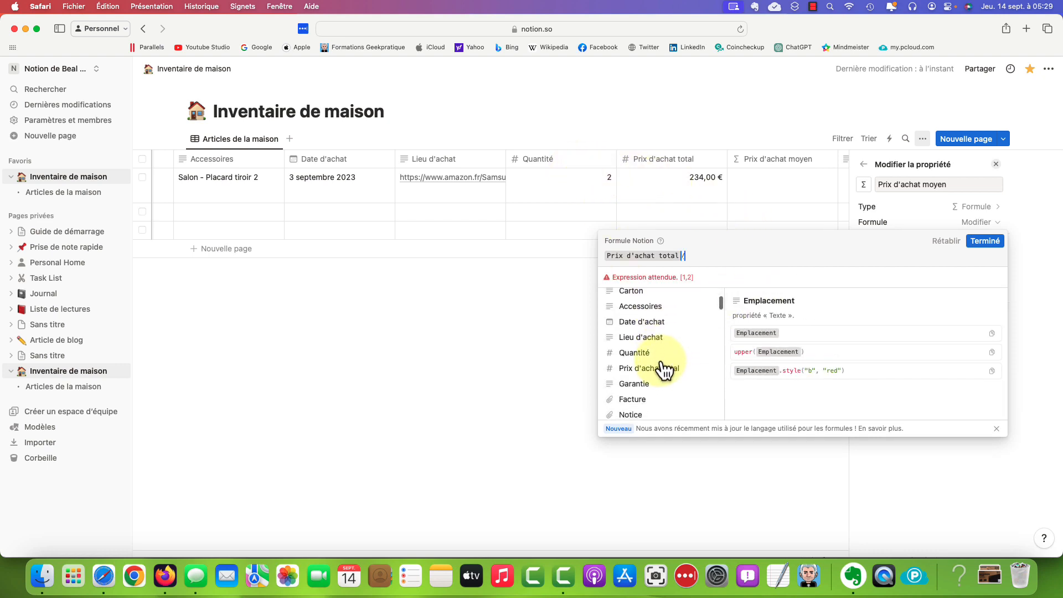
left_click(663, 369)
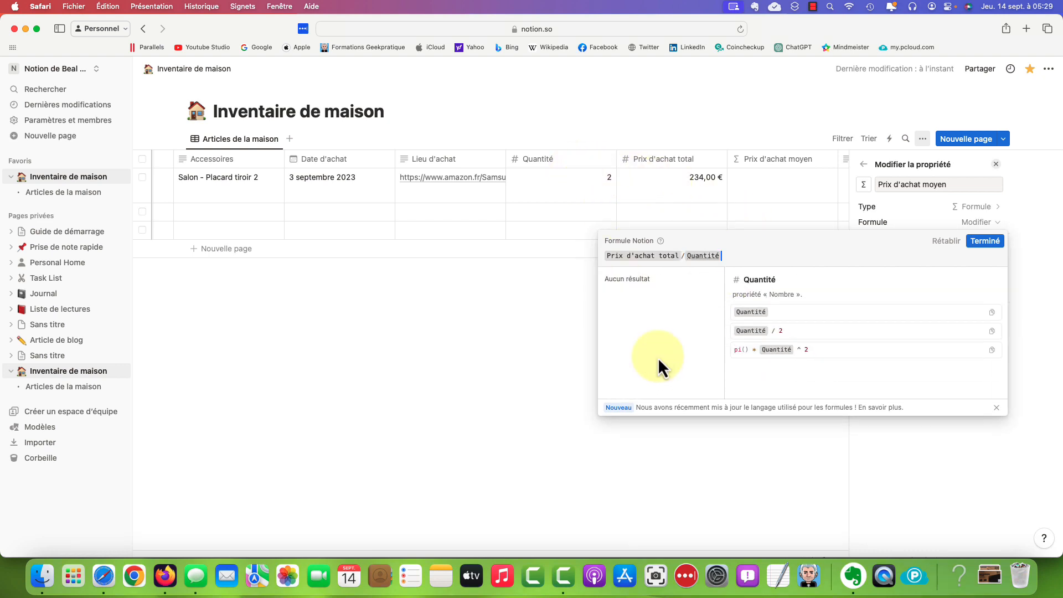
left_click(988, 242)
left_click(771, 328)
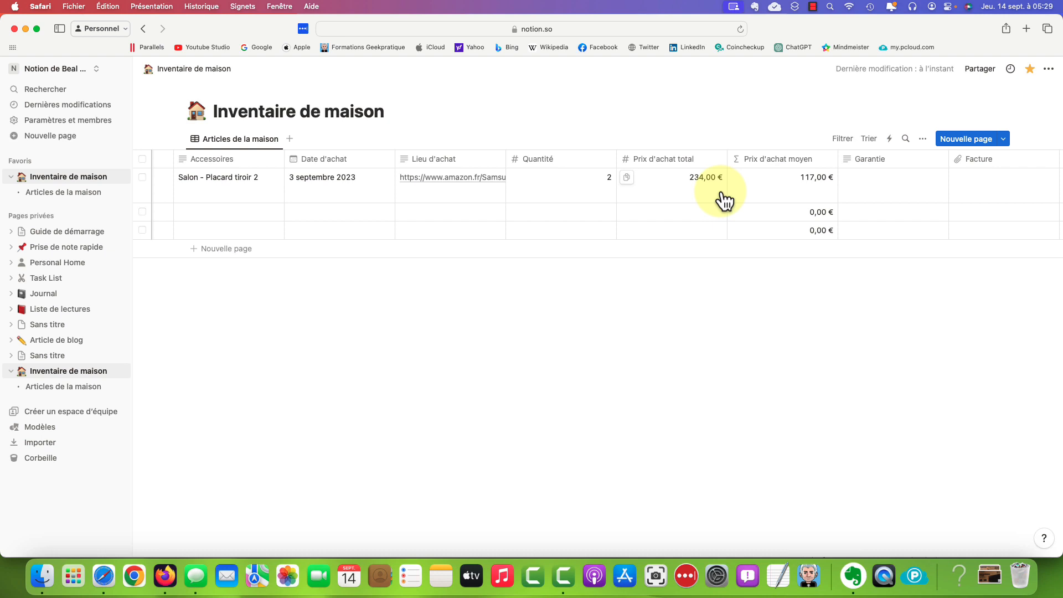
Enter Darty as the microwave's Garantie and upload the invoice PDF from Téléchargements into its Facture cell.
left_click(909, 191)
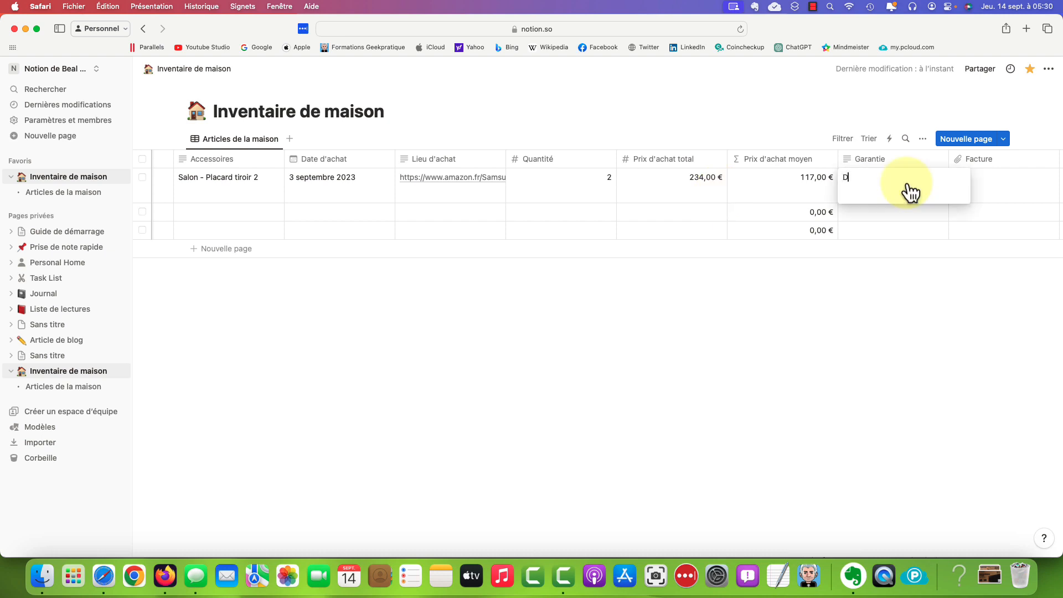
key("Tab")
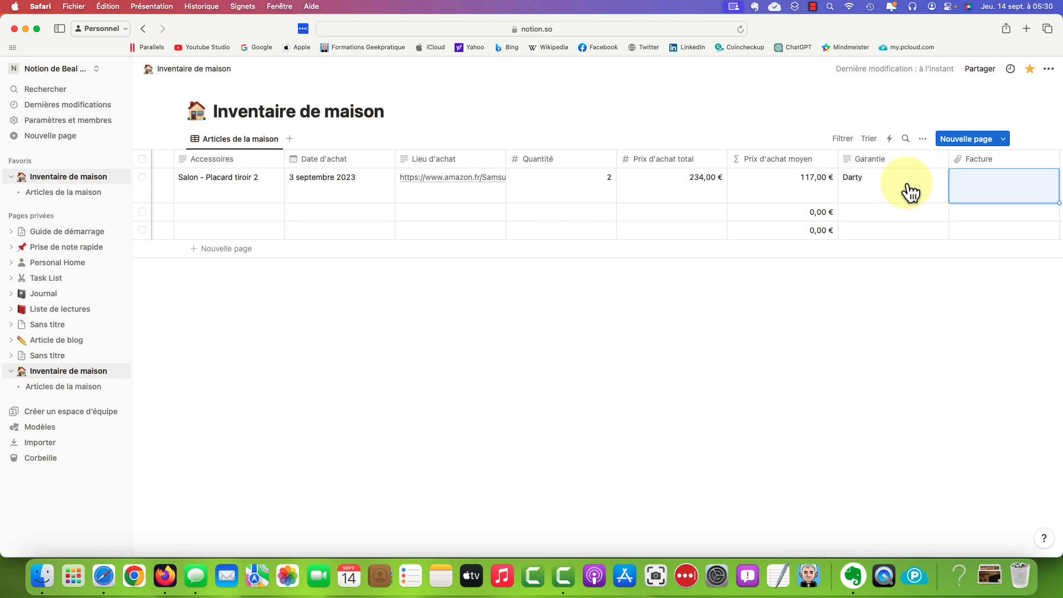
scroll(908, 192, "right", 4)
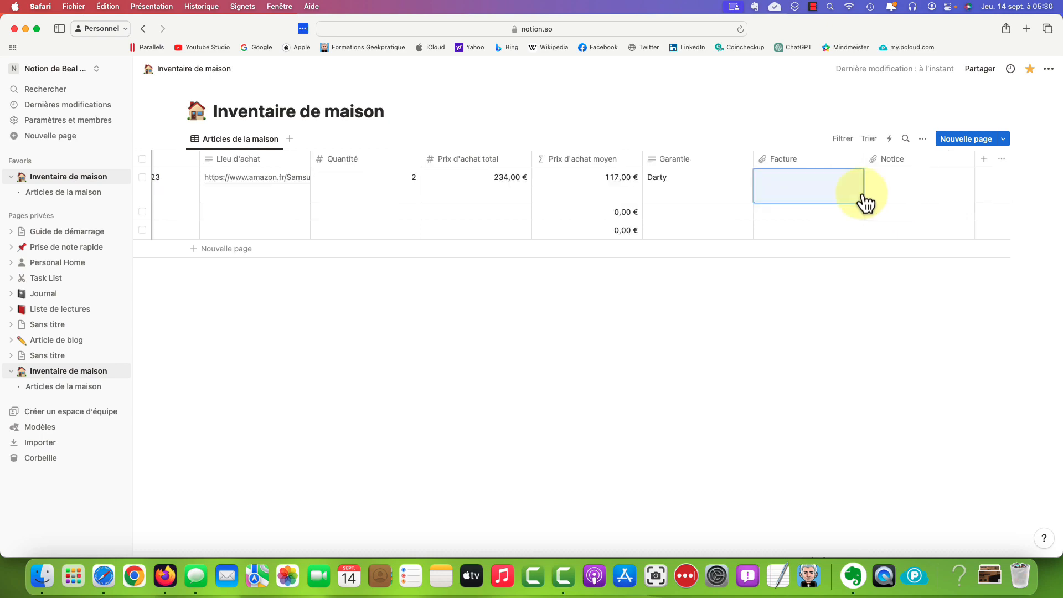
left_click(816, 193)
left_click(815, 227)
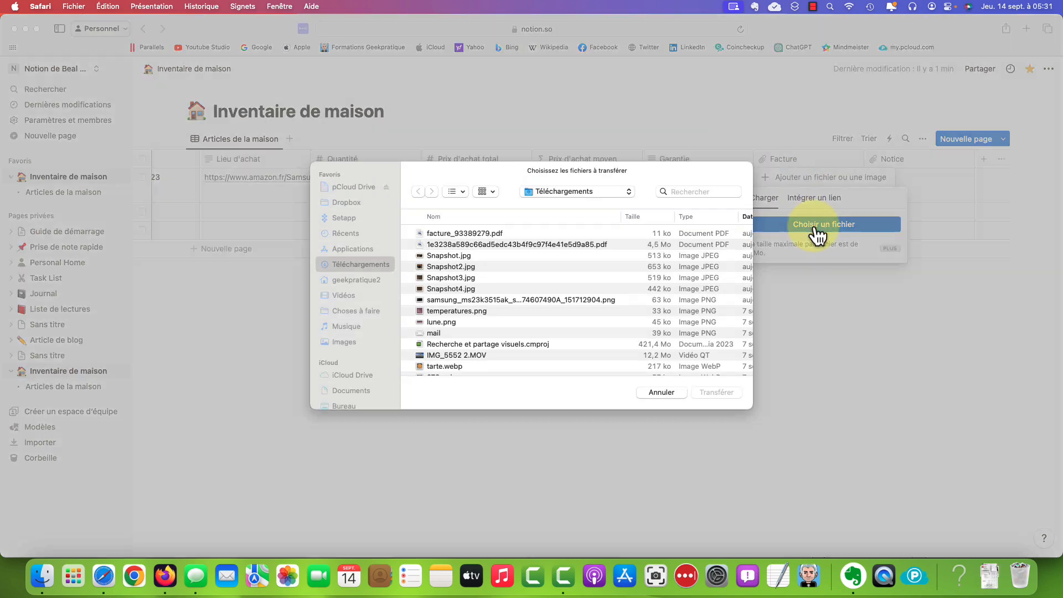
double_click(474, 234)
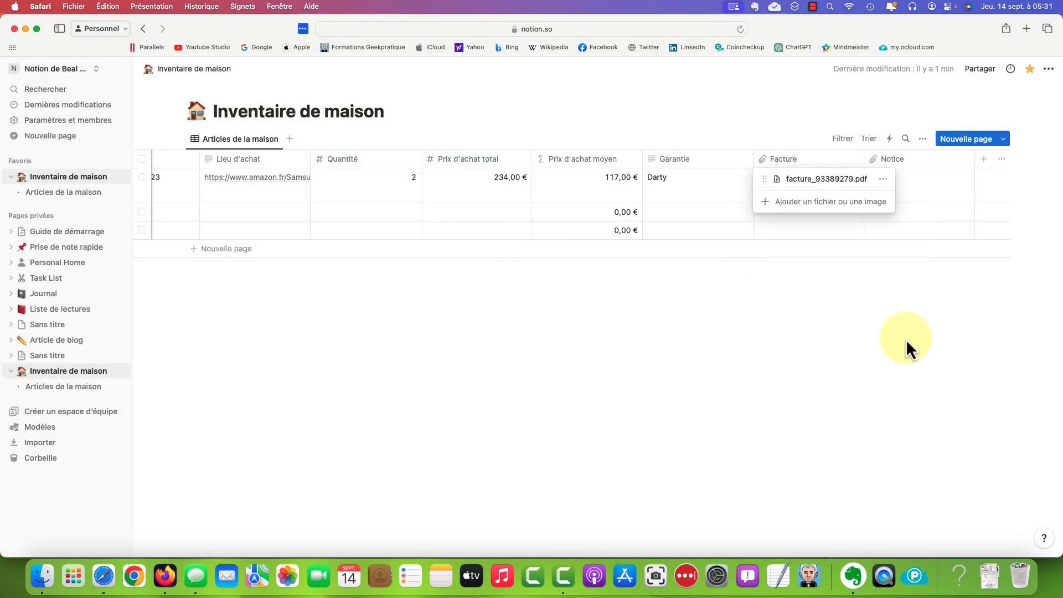
key("Escape")
Upload 1e3238a589c66ad5edc43b4f9c97f4e41e5d9a85.pdf from Téléchargements into the microwave's Notice cell.
left_click(923, 197)
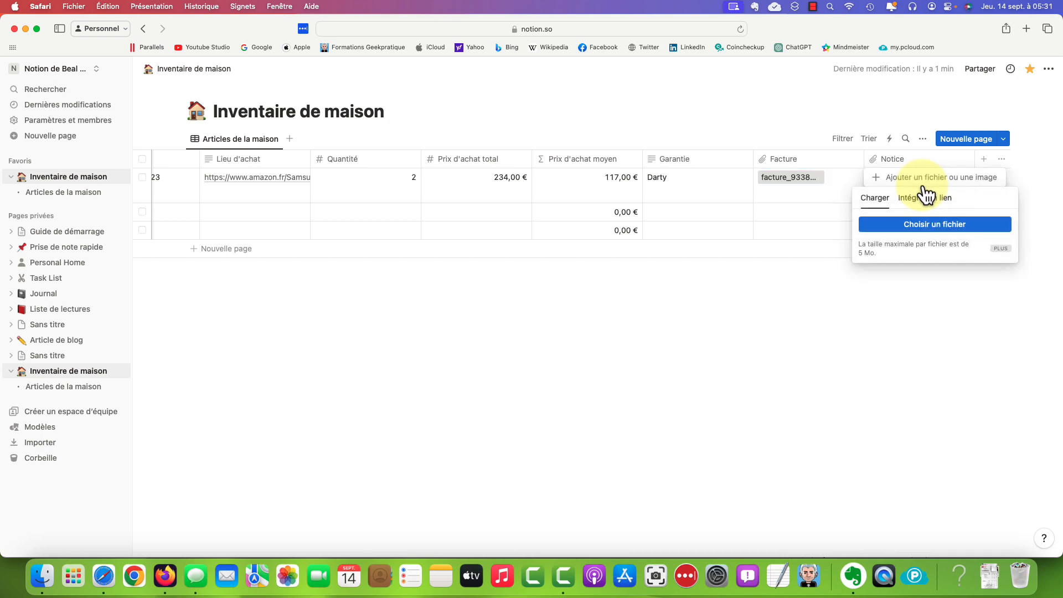
left_click(934, 223)
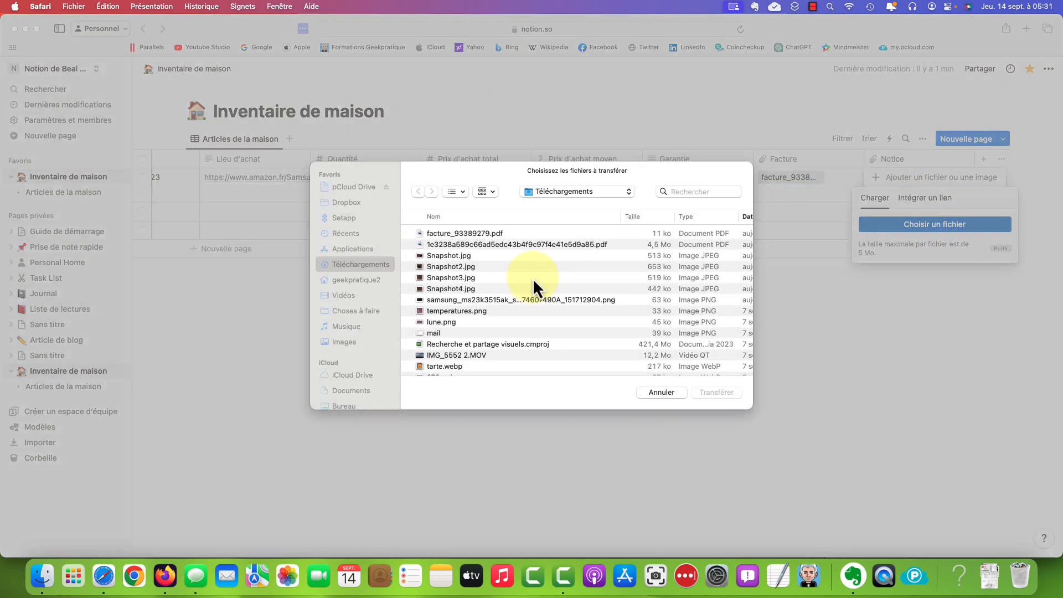
double_click(493, 247)
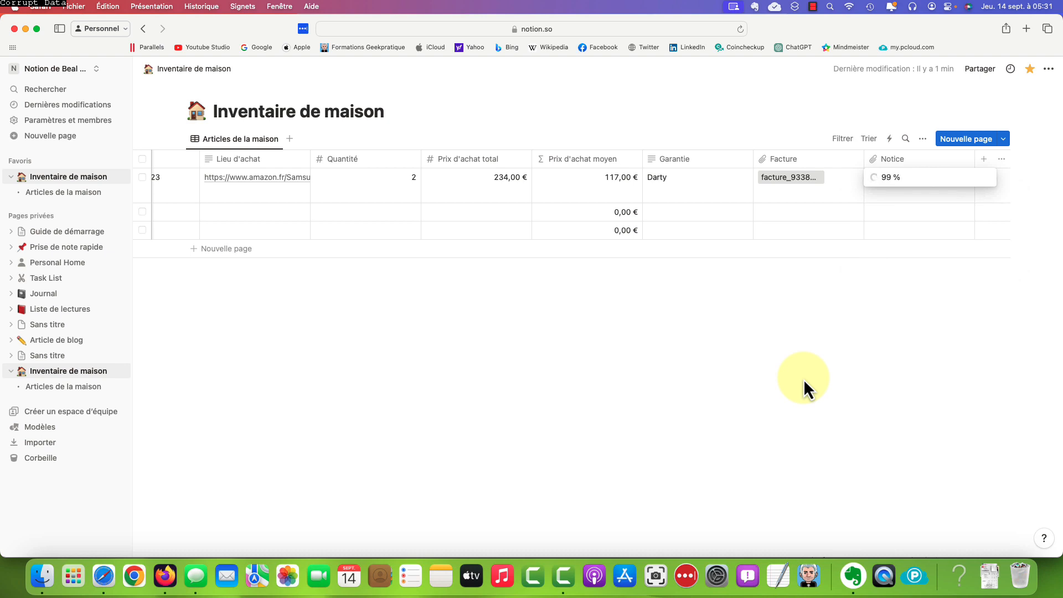
left_click(803, 379)
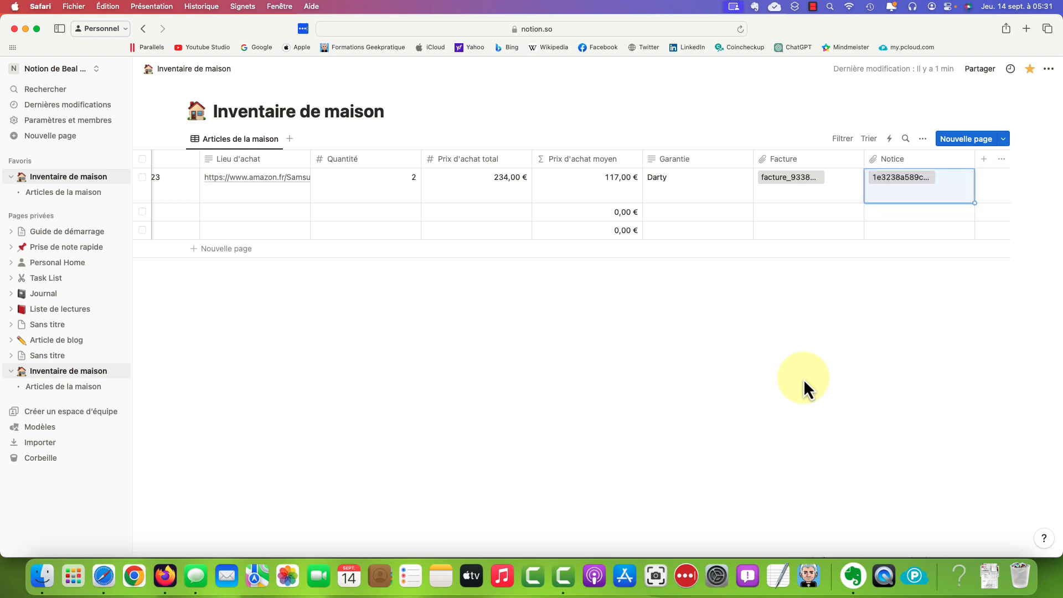
Add four empty rows to the inventory table, one below the first blank row and three at the end.
scroll(803, 379, "left", 15)
scroll(802, 377, "right", 15)
scroll(802, 378, "left", 15)
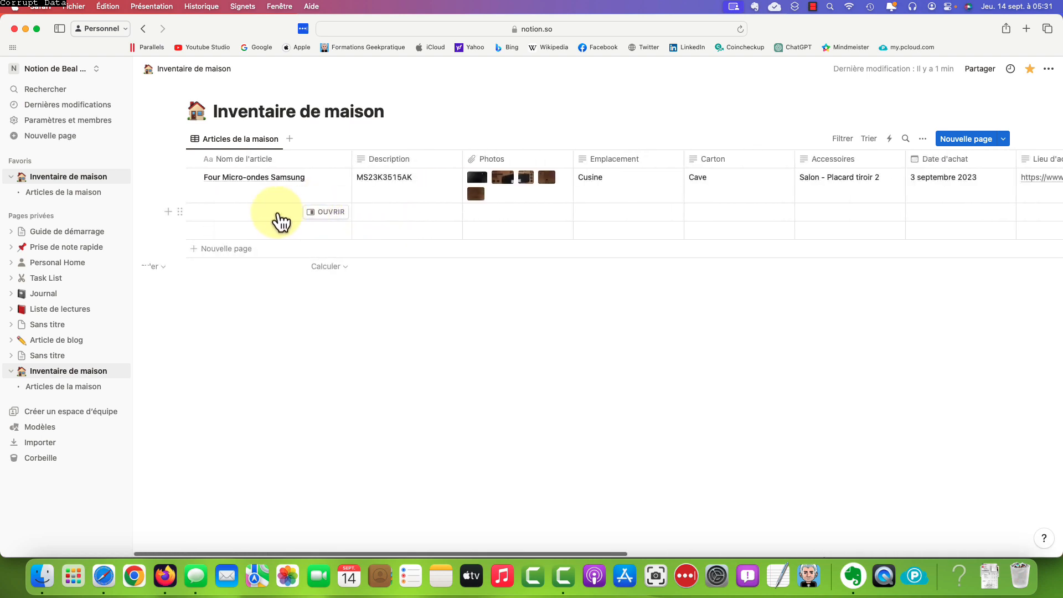
left_click(170, 213)
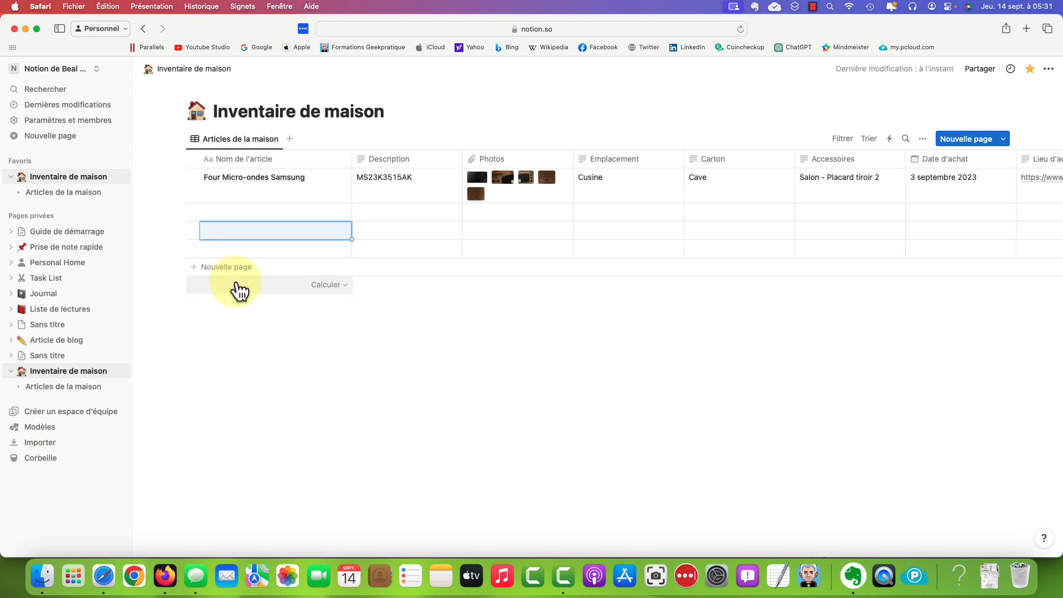
left_click(222, 271)
left_click(221, 284)
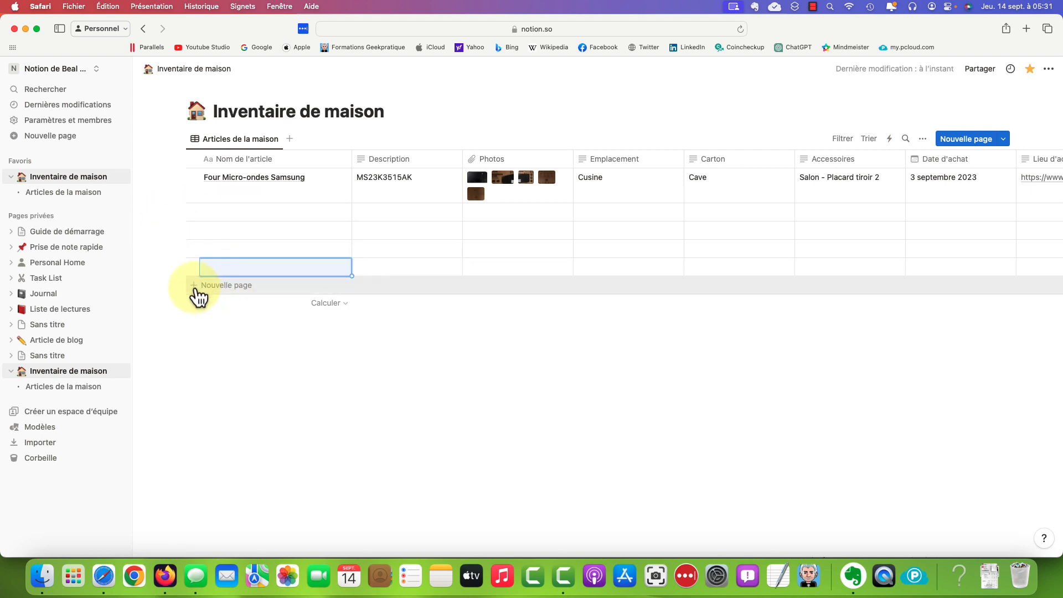
left_click(194, 308)
left_click(479, 372)
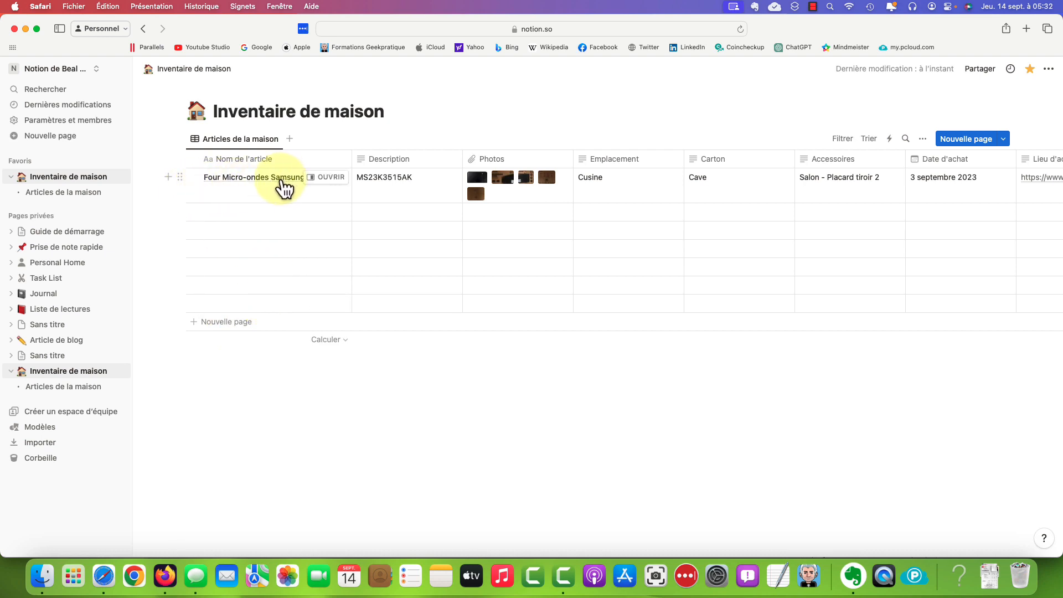
Open the Four Micro-ondes Samsung page and add the line "Je peux insérer du texte" to its body.
left_click(328, 182)
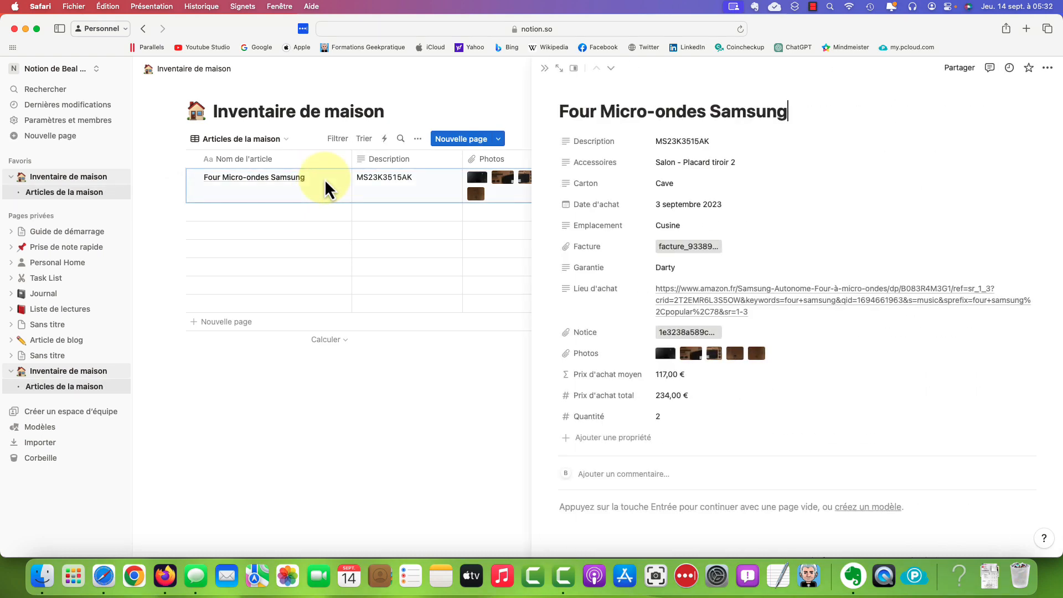
scroll(912, 342, "down", 5)
scroll(909, 338, "up", 5)
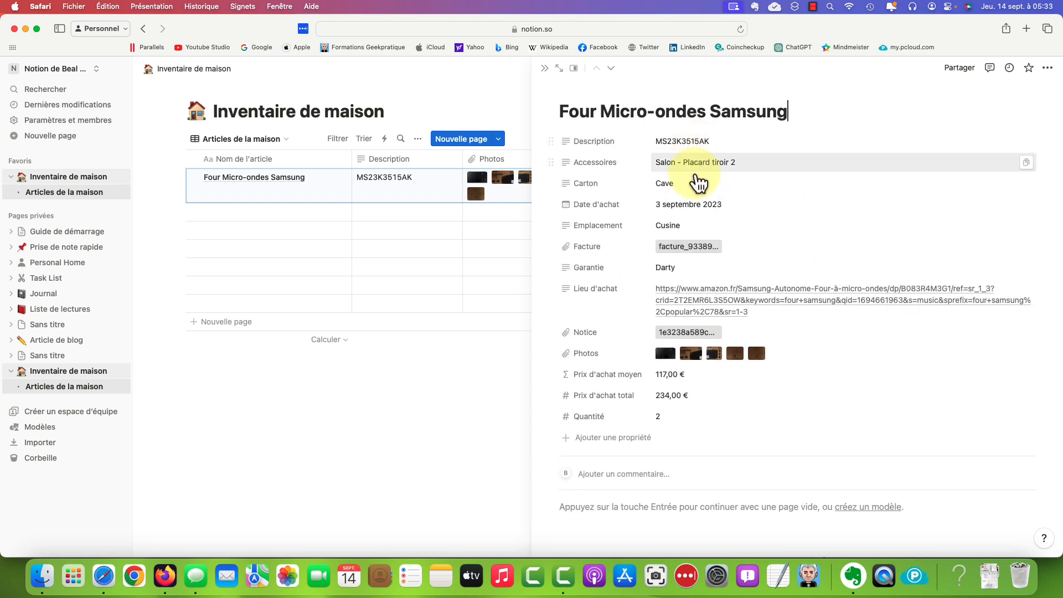
scroll(737, 400, "down", 2)
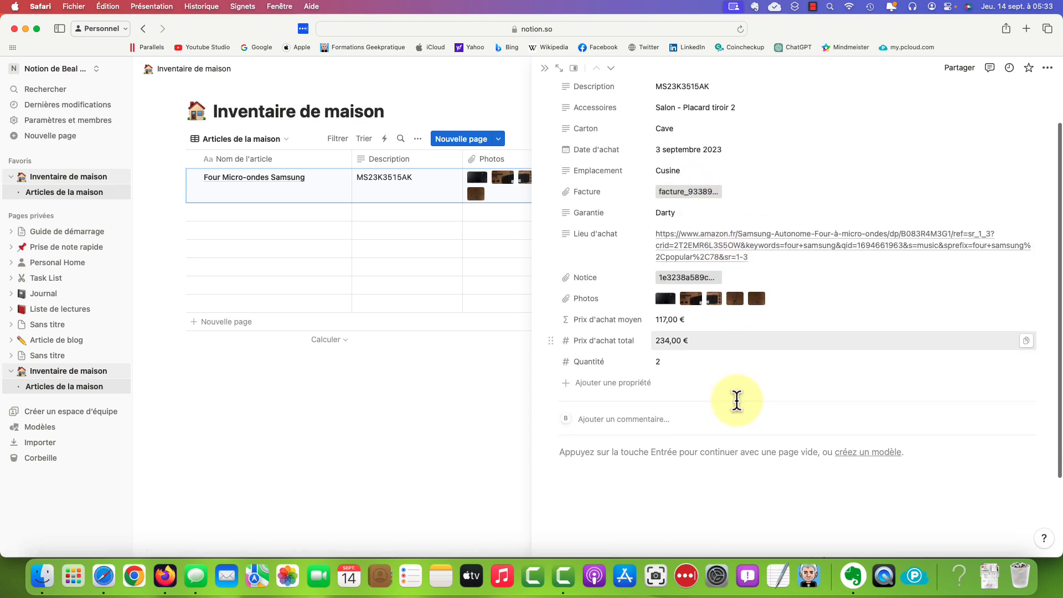
scroll(736, 399, "down", 2)
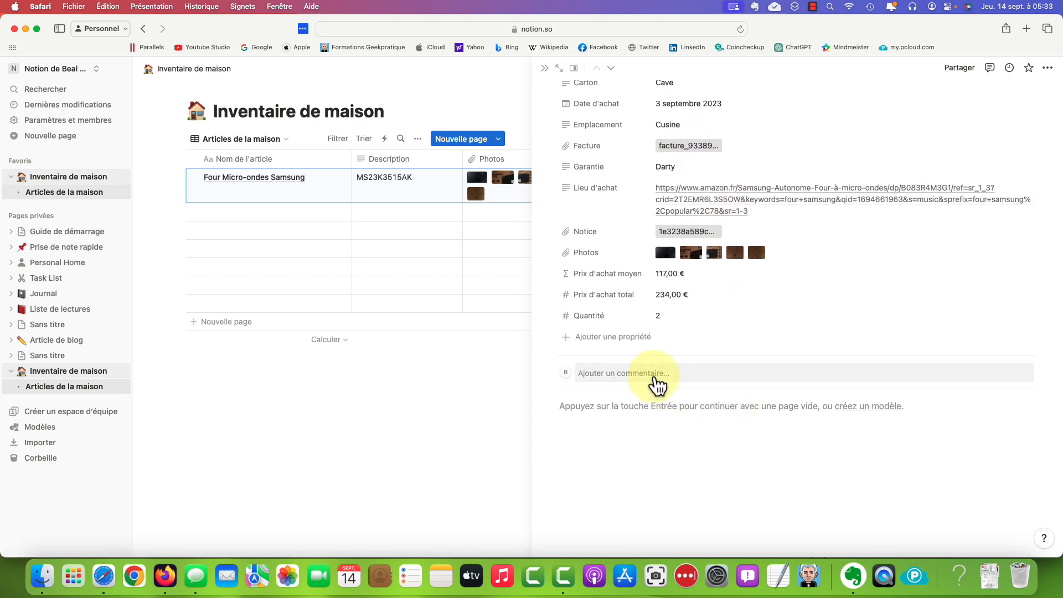
left_click(676, 406)
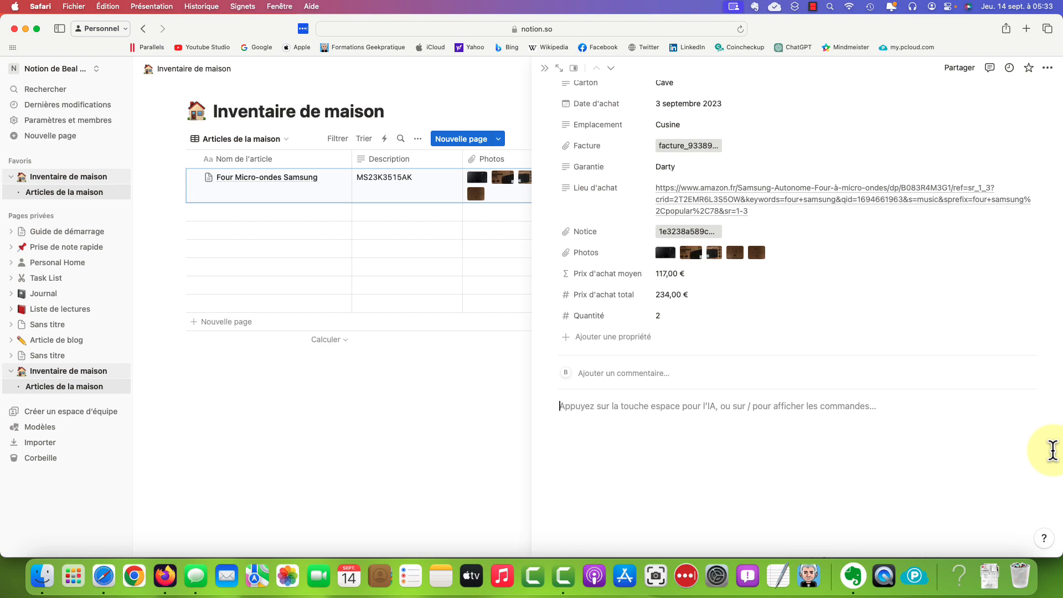
type("Je peux insérer")
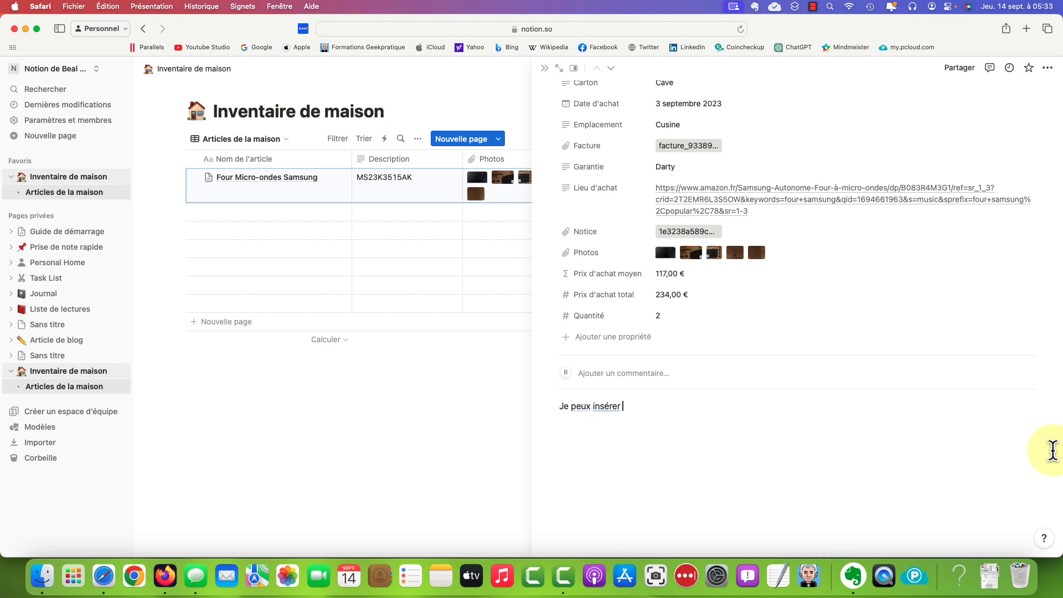
type(" du texte")
key("Return")
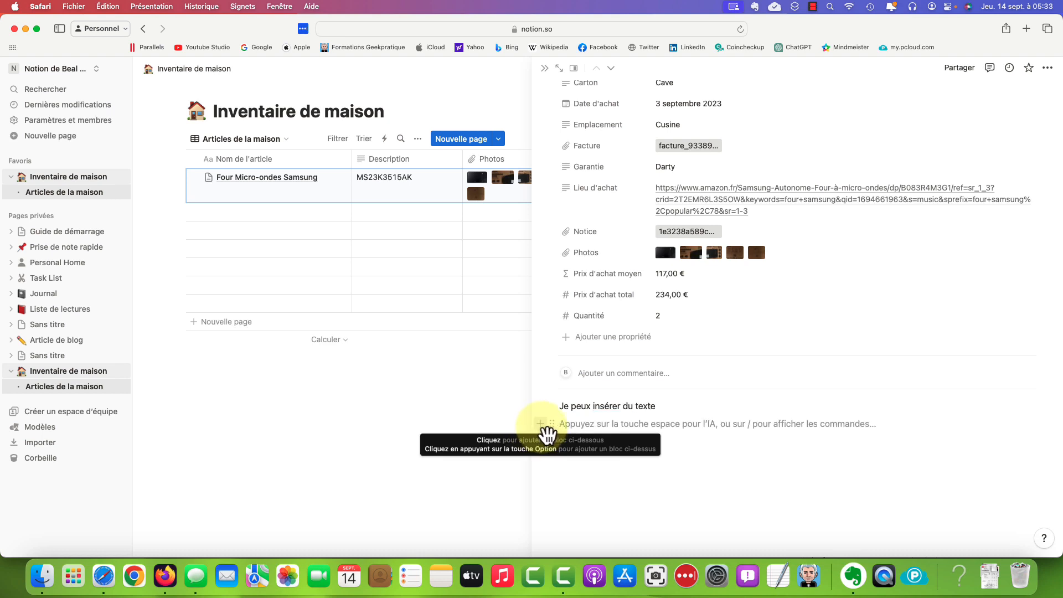
Insert a simple table below the line "Je peux insérer du texte" in the microwave page's body and close the page.
left_click(543, 426)
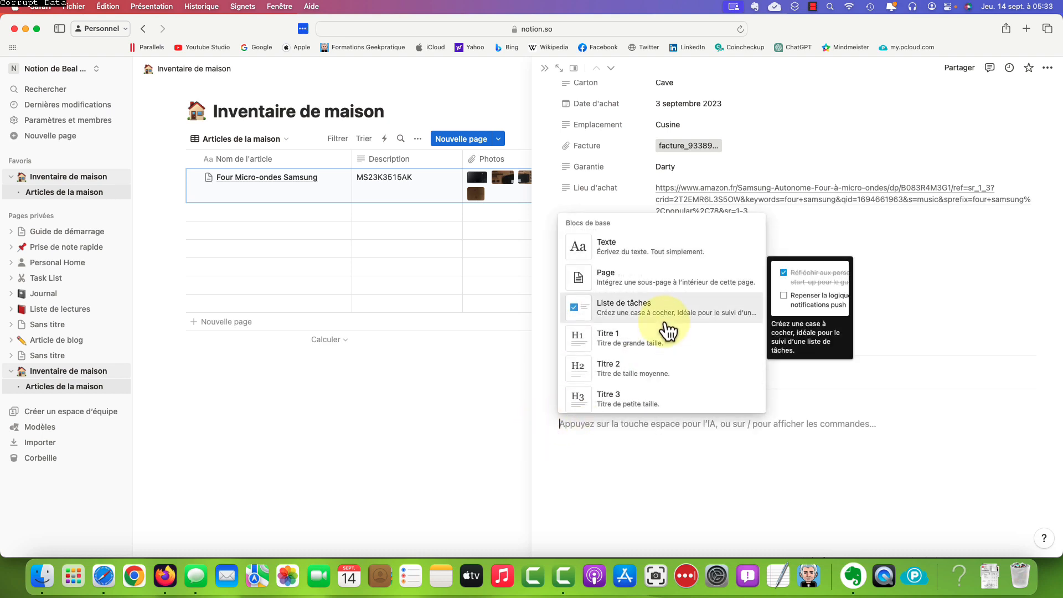
scroll(630, 284, "down", 1)
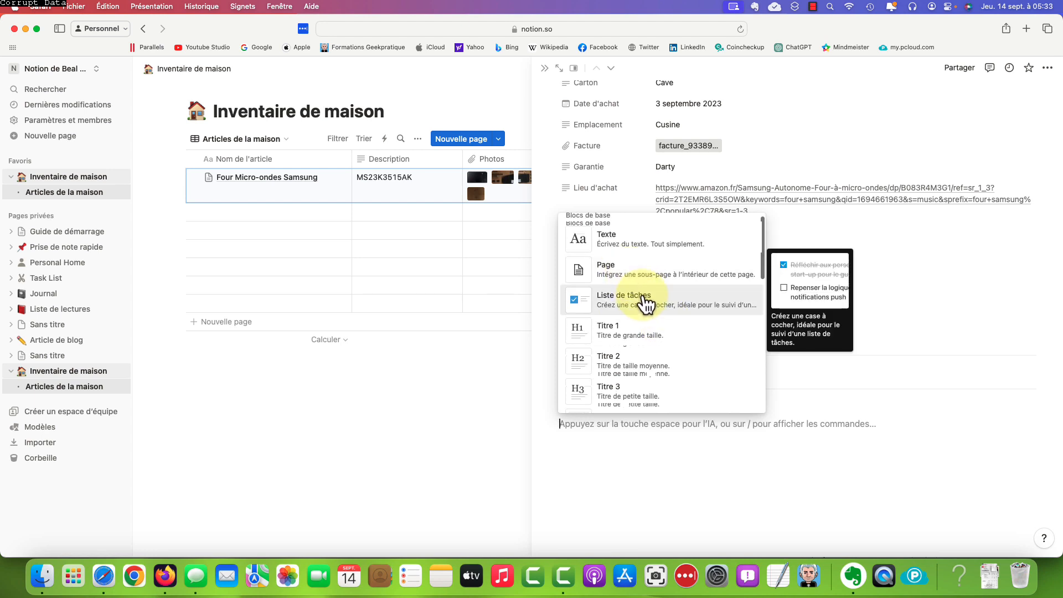
scroll(642, 293, "down", 4)
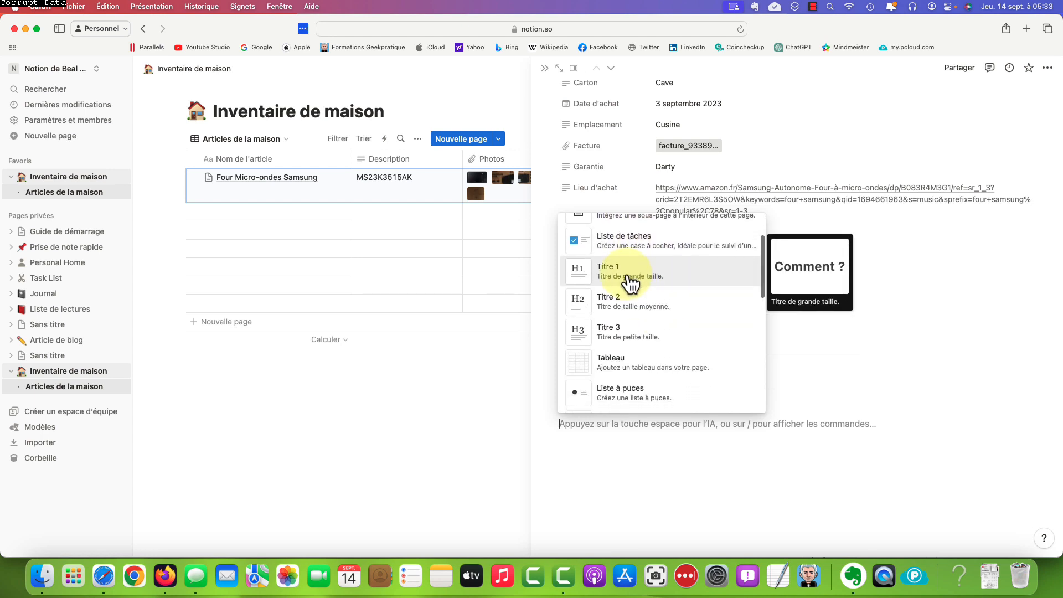
scroll(629, 284, "down", 3)
left_click(625, 261)
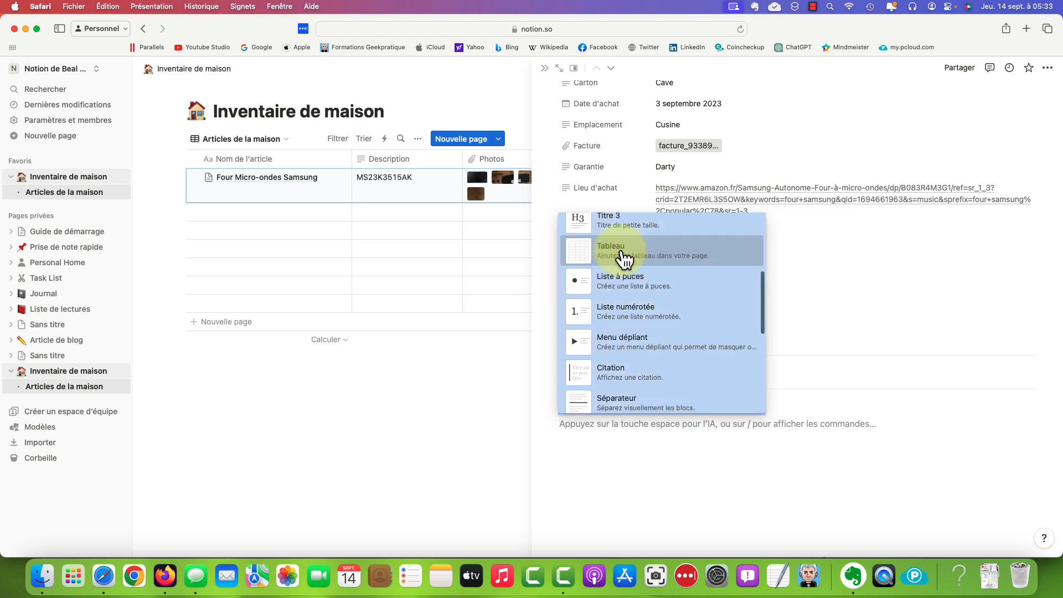
scroll(855, 469, "up", 4)
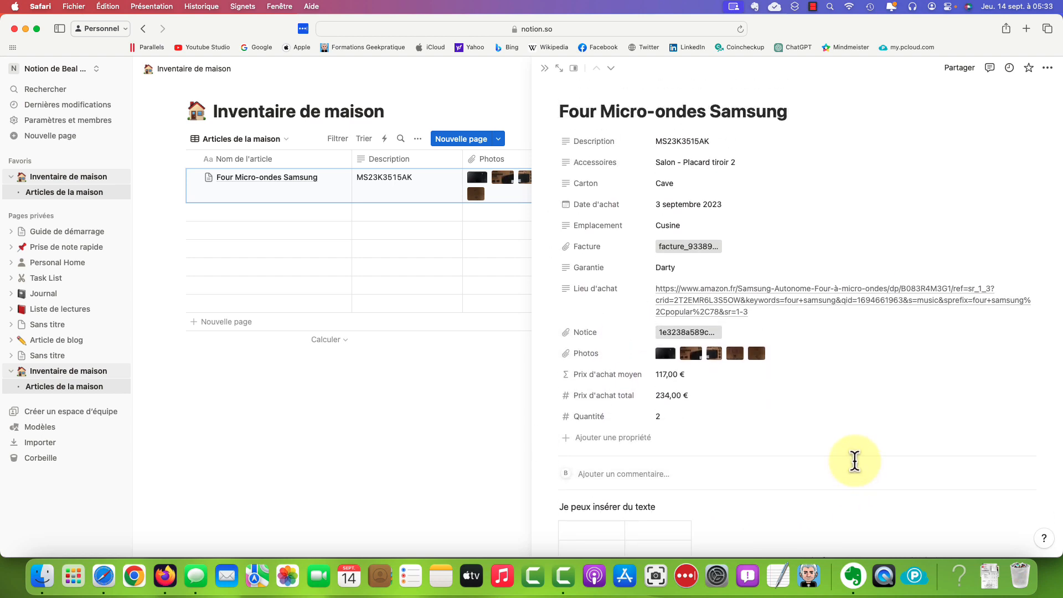
left_click(480, 436)
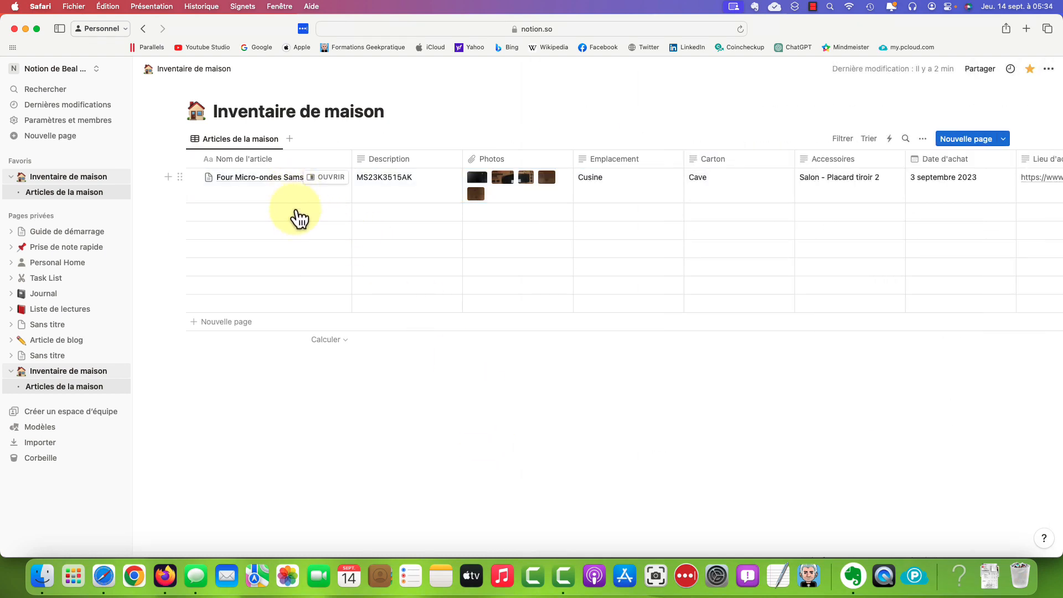
Reopen the Four Micro-ondes Samsung page and reorder its properties as Description, Photos, Emplacement, Carton, Accessoires to match the table columns.
left_click(326, 178)
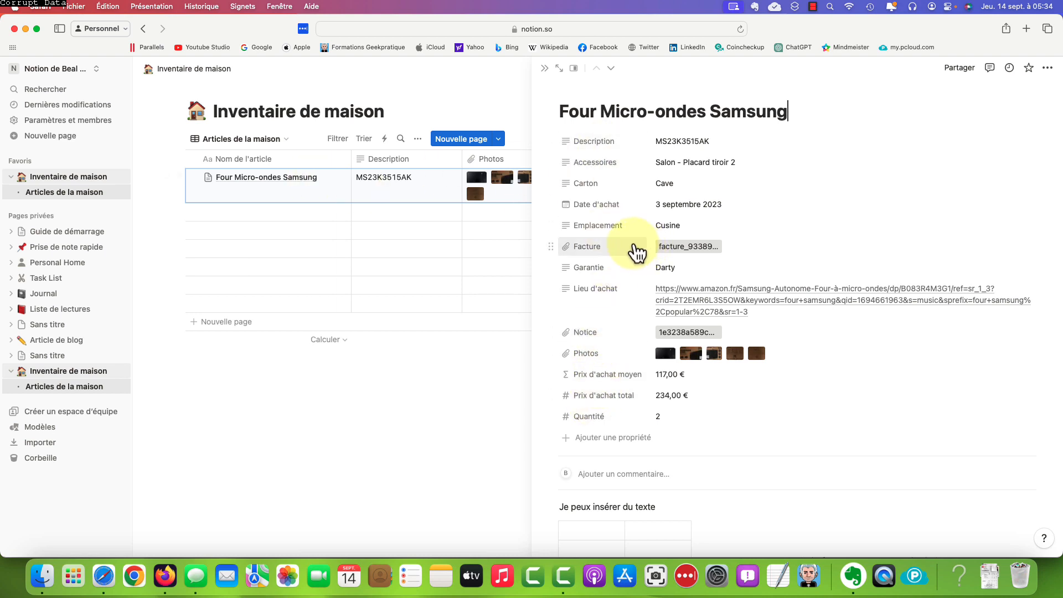
left_click_drag(786, 112, 522, 111)
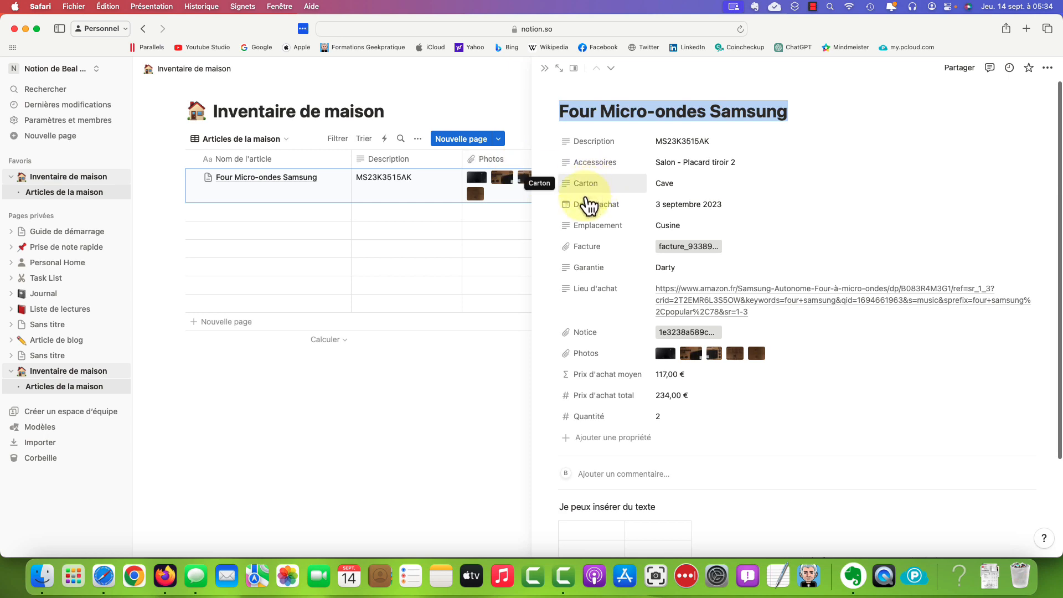
left_click_drag(552, 354, 559, 188)
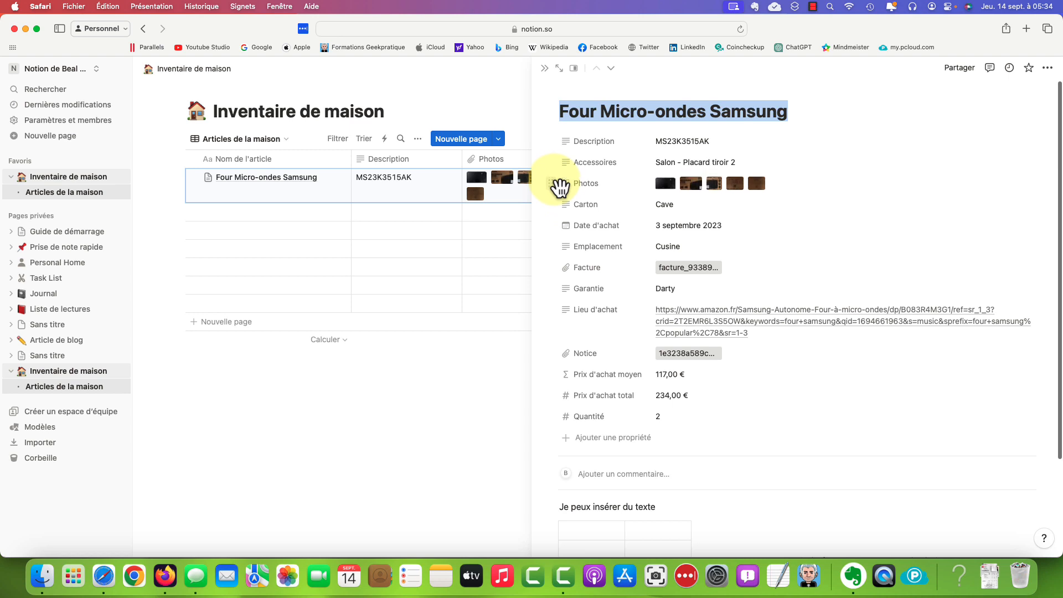
scroll(471, 219, "right", 5)
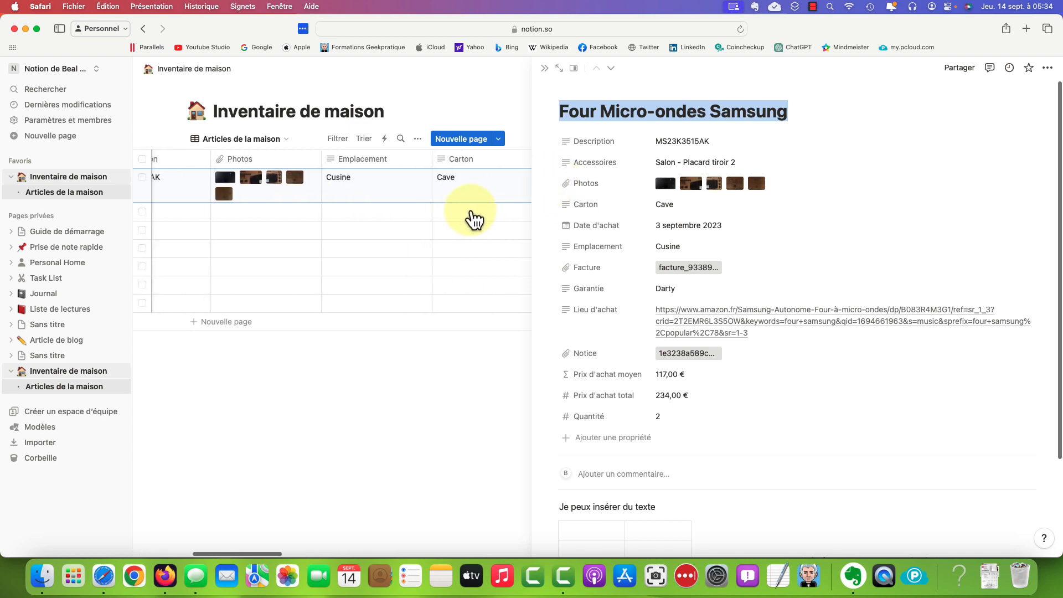
left_click_drag(554, 247, 557, 208)
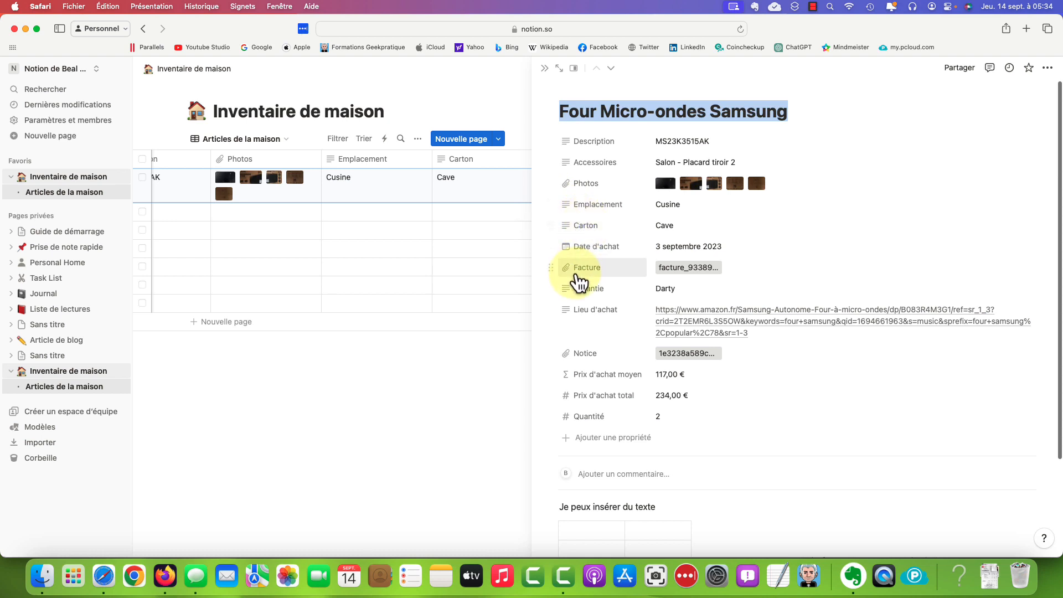
scroll(424, 239, "right", 2)
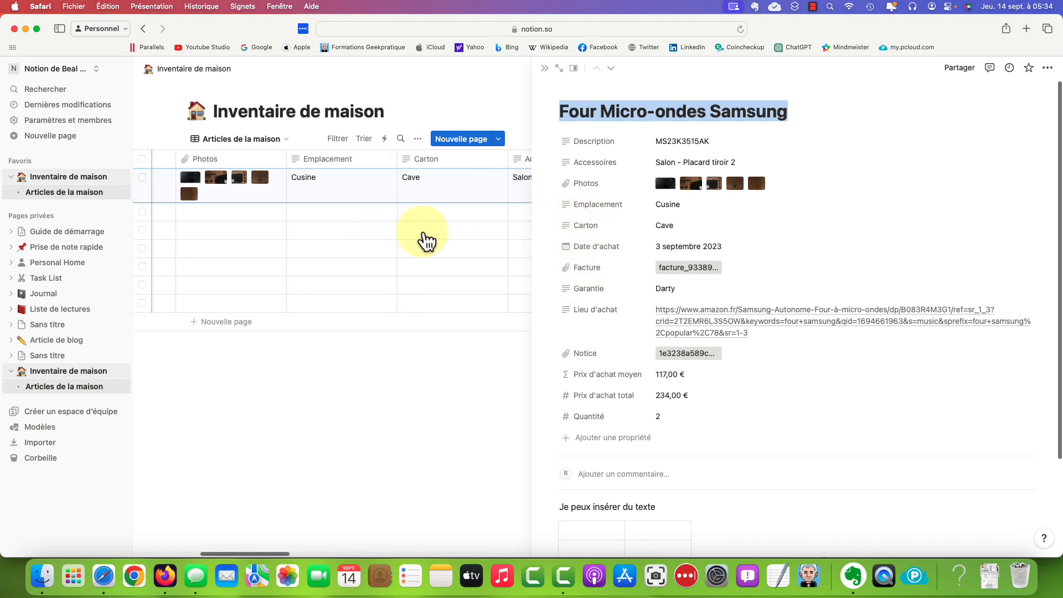
scroll(423, 240, "right", 5)
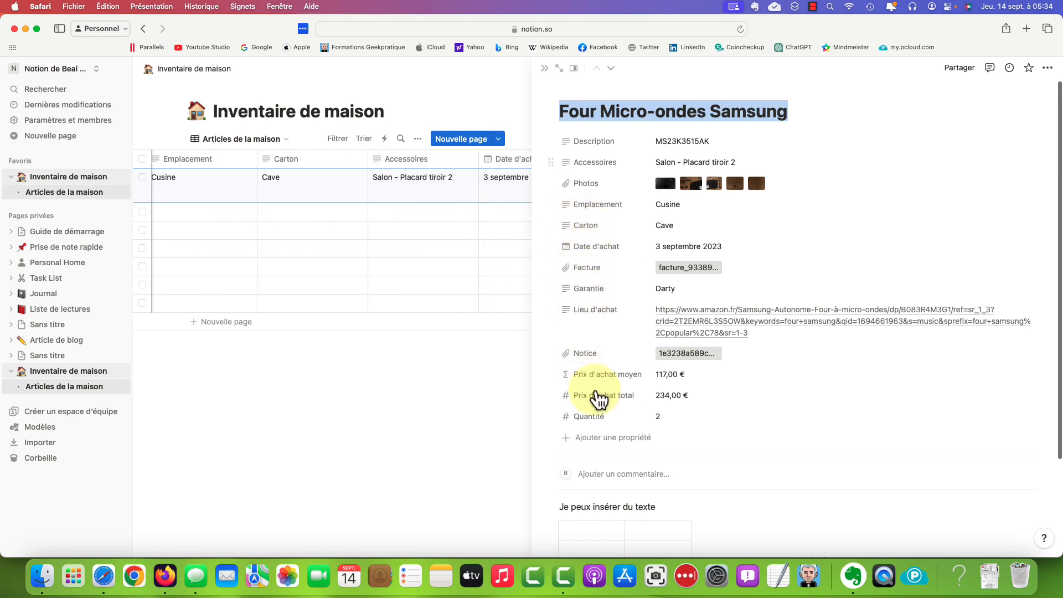
left_click_drag(567, 175, 569, 233)
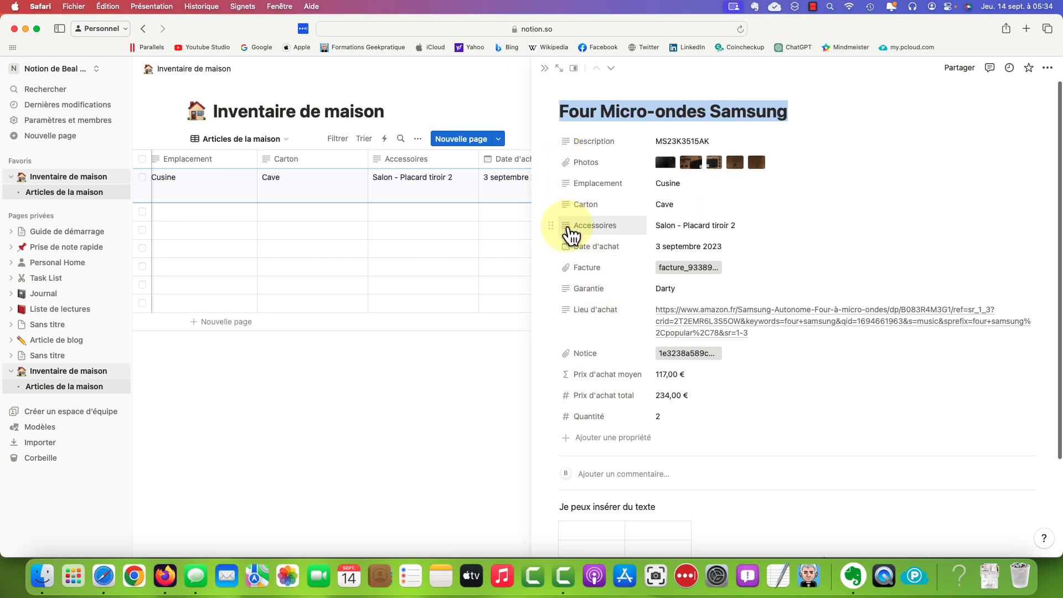
Move the Lieu d'achat property directly below Date d'achat and Quantité directly below Lieu d'achat in the microwave page.
scroll(427, 199, "right", 3)
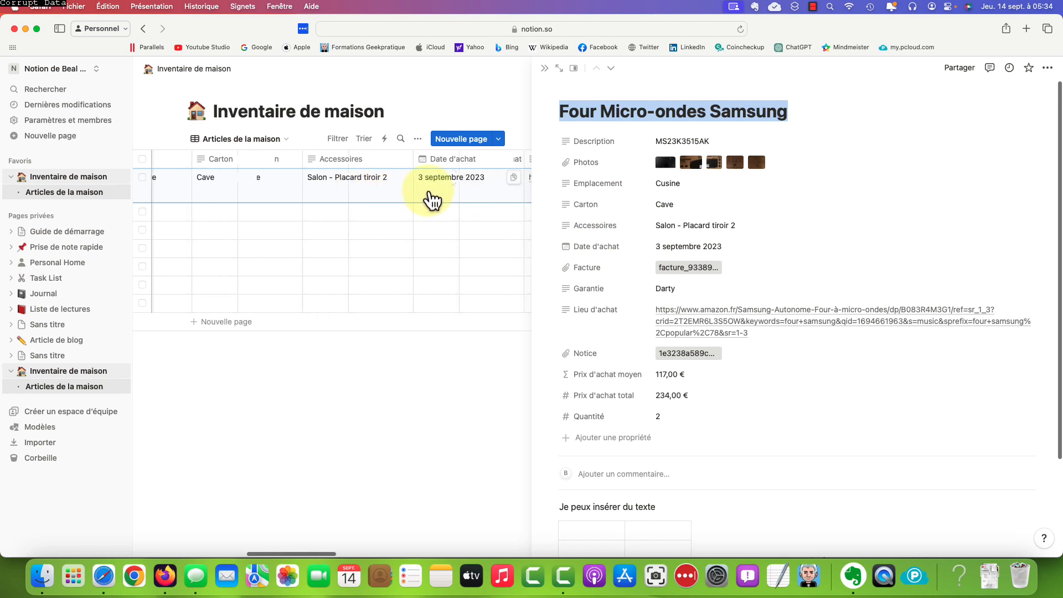
scroll(419, 226, "right", 3)
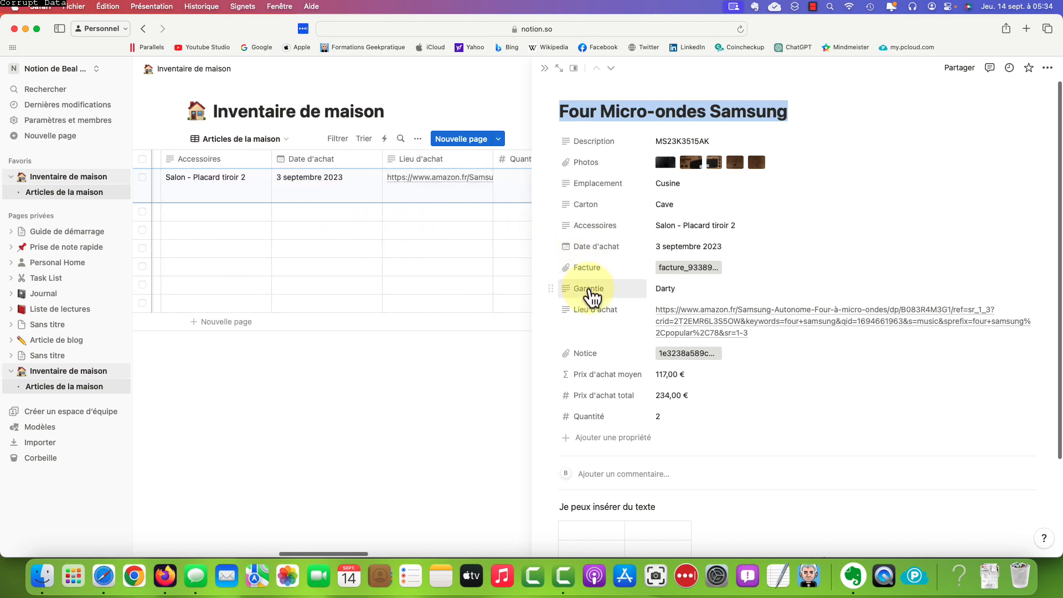
left_click_drag(551, 310, 552, 261)
scroll(418, 235, "right", 2)
scroll(418, 235, "right", 3)
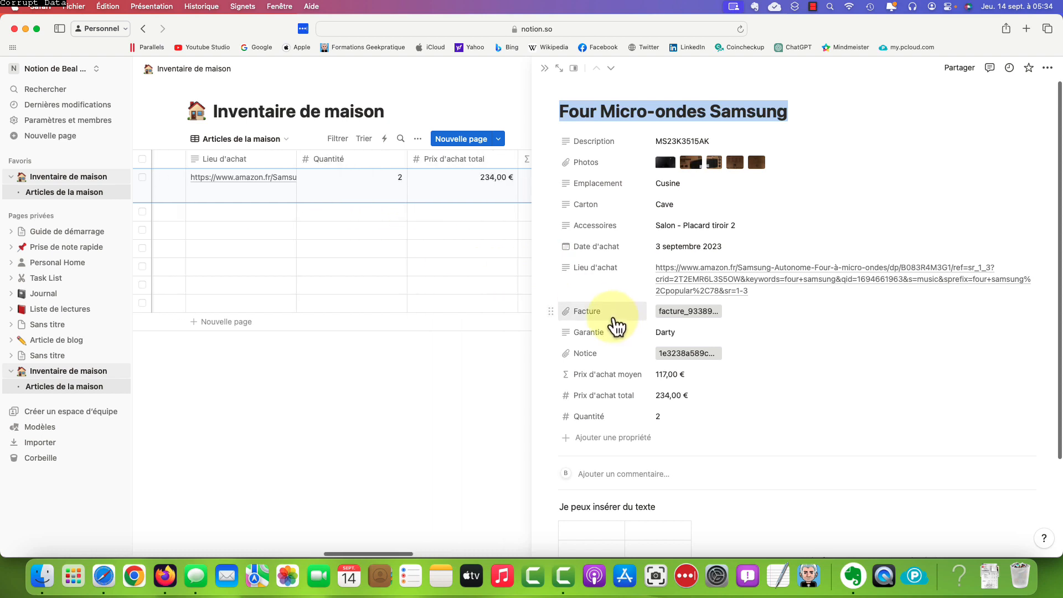
left_click_drag(551, 419, 556, 300)
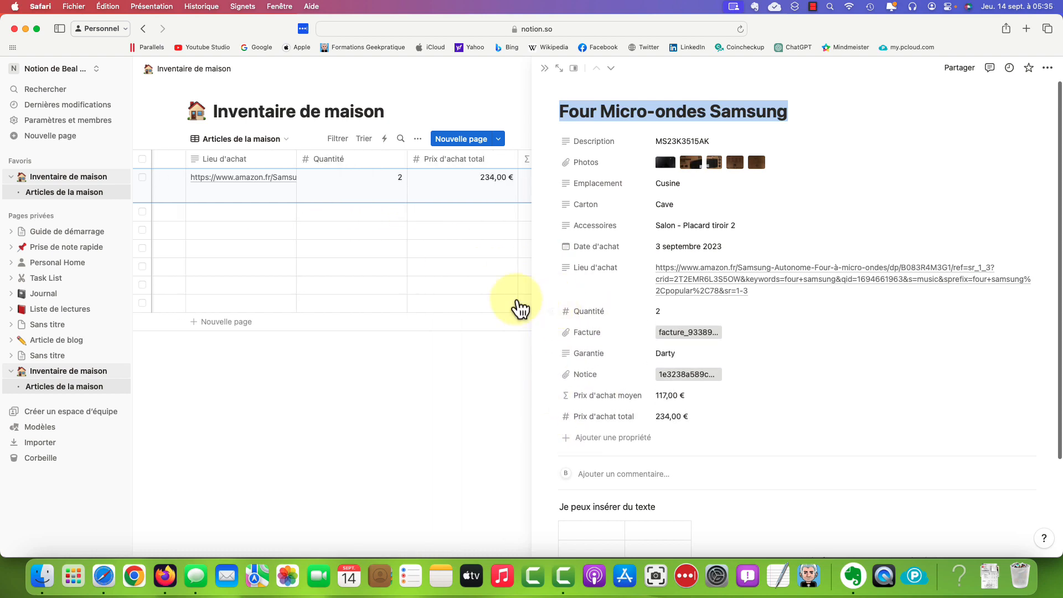
Reorder the properties below Quantité as Prix d'achat total, Prix d'achat moyen, Garantie, Facture, Notice.
scroll(505, 305, "right", 5)
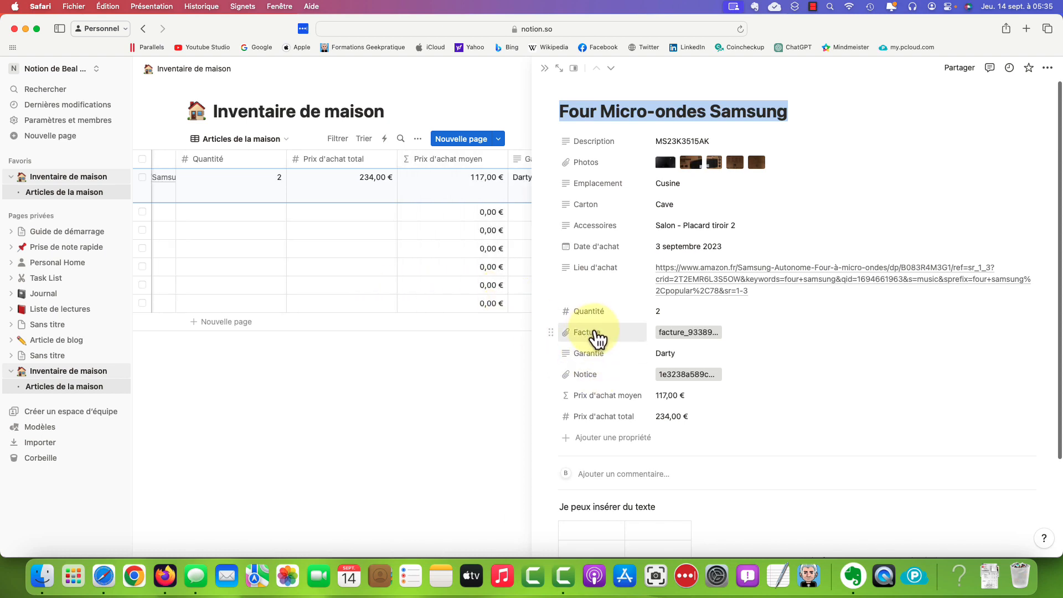
left_click_drag(556, 425, 557, 338)
left_click_drag(559, 426, 576, 393)
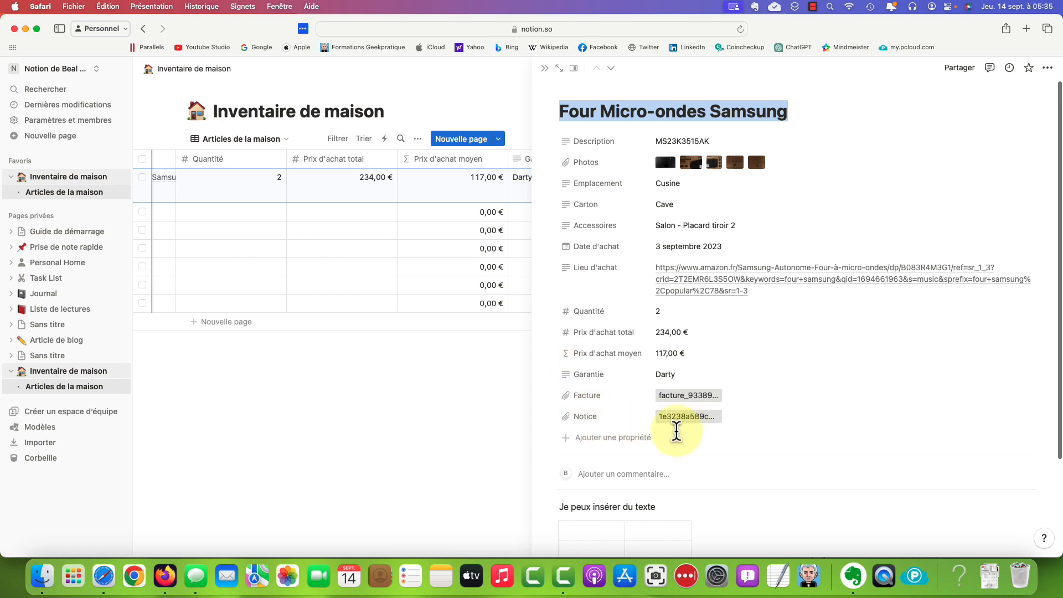
Review the microwave page's content and preview the first and third attached photos at full size.
scroll(676, 442, "down", 4)
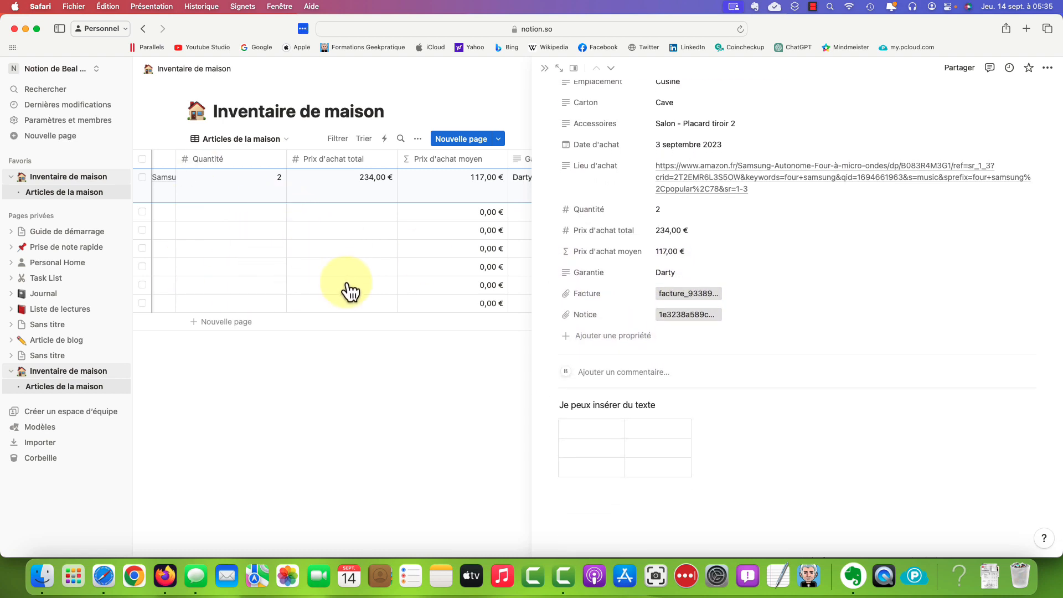
scroll(667, 338, "up", 4)
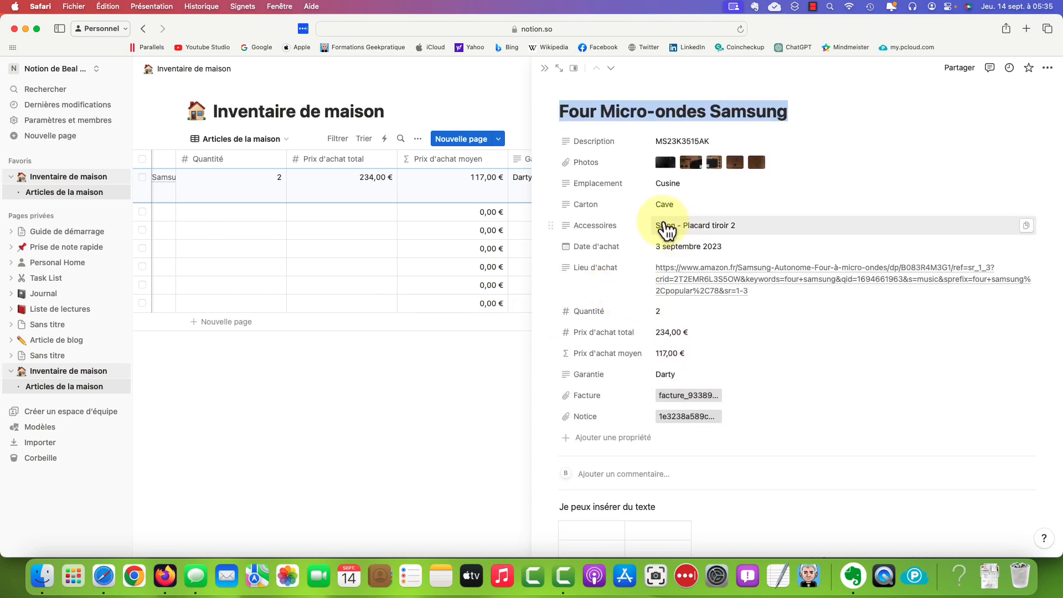
left_click(667, 162)
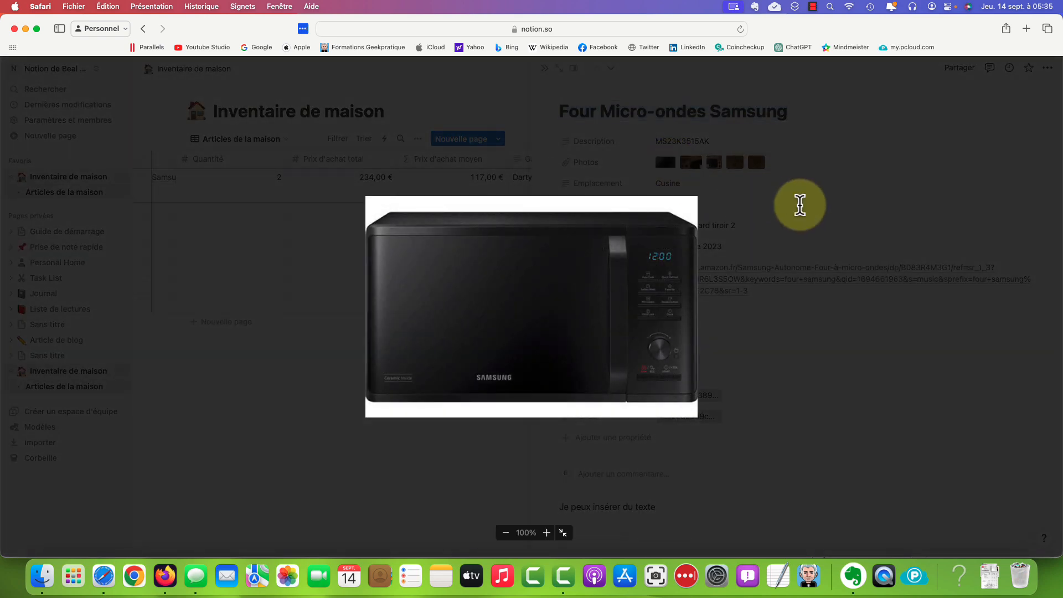
left_click(800, 204)
left_click(714, 164)
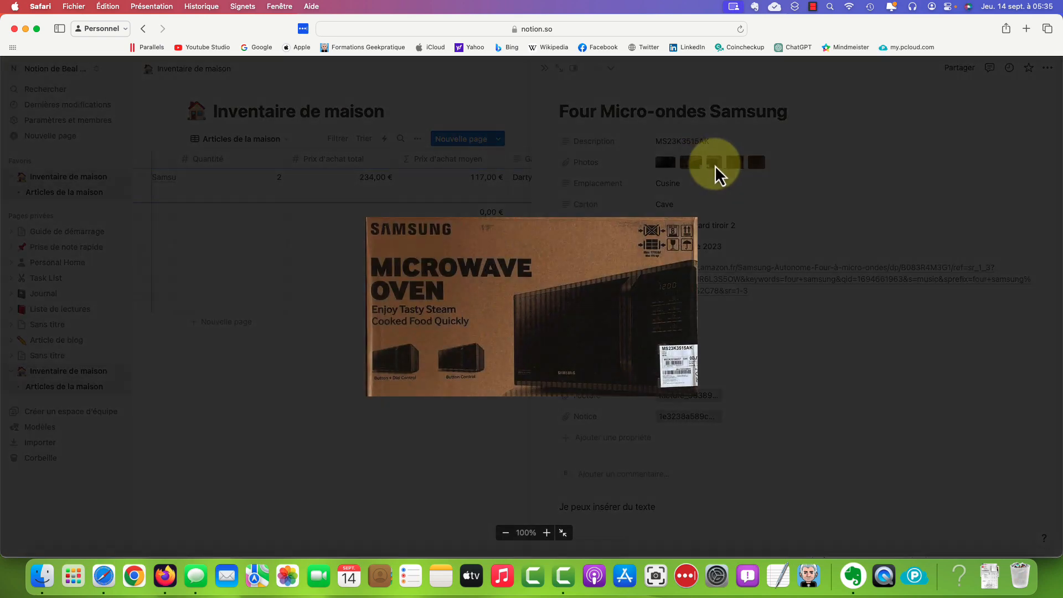
left_click(798, 234)
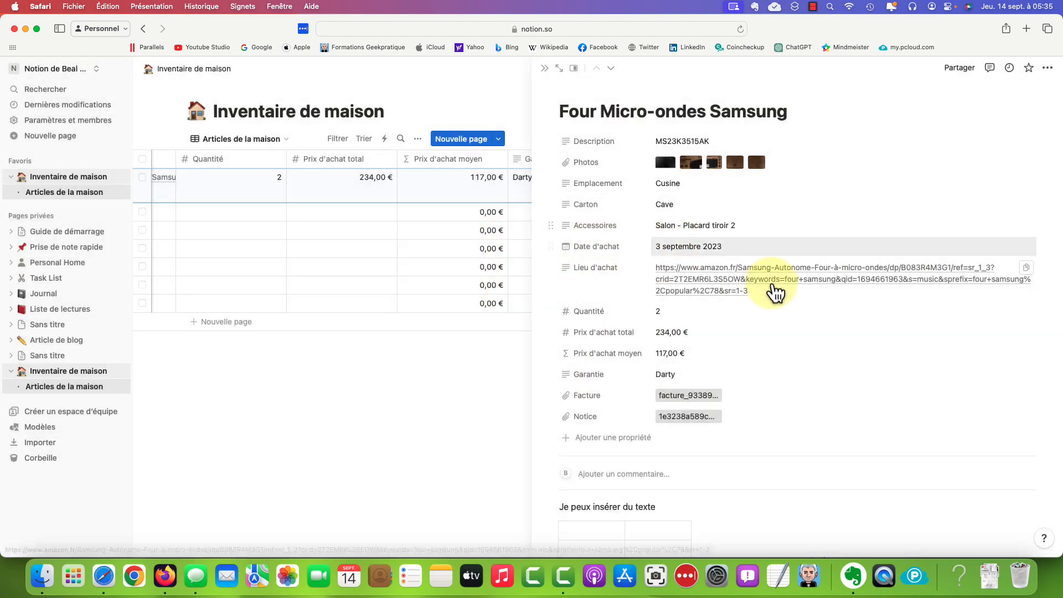
View the PDF attached to the microwave's Facture property and return to the inventory page.
left_click(693, 397)
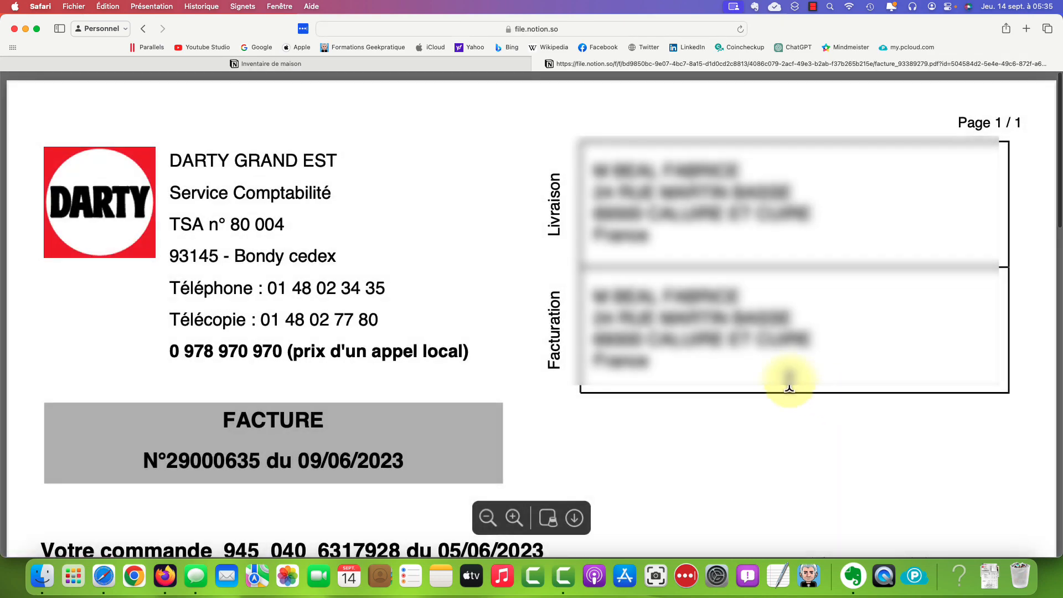
scroll(789, 386, "down", 10)
left_click(540, 63)
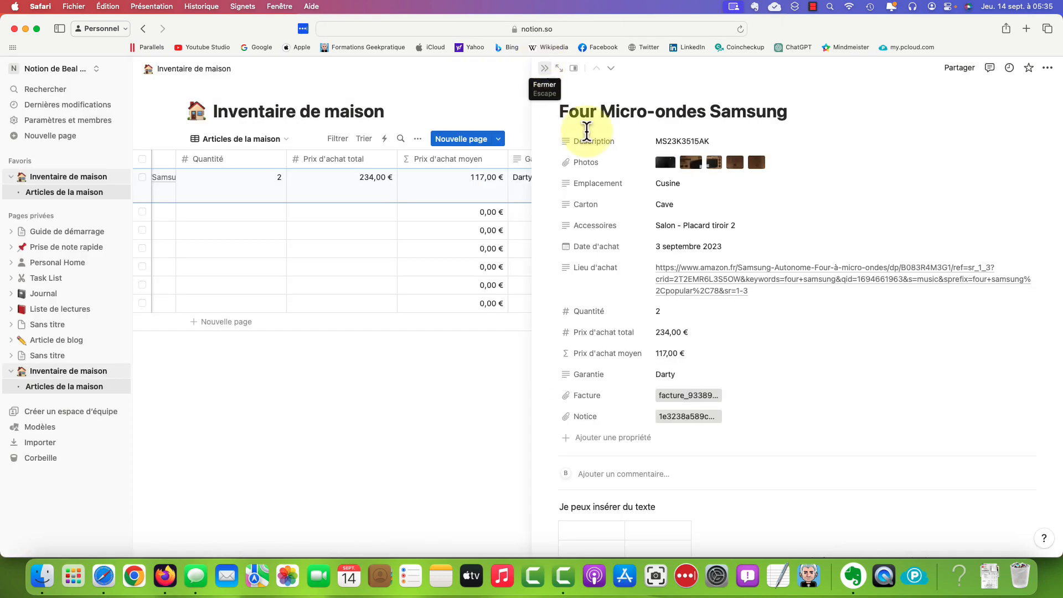
Close the microwave page, browse the user manual PDF from the table's Notice column, and return to the inventory.
left_click(477, 380)
scroll(396, 277, "left", 3)
scroll(398, 276, "right", 5)
scroll(404, 277, "left", 2)
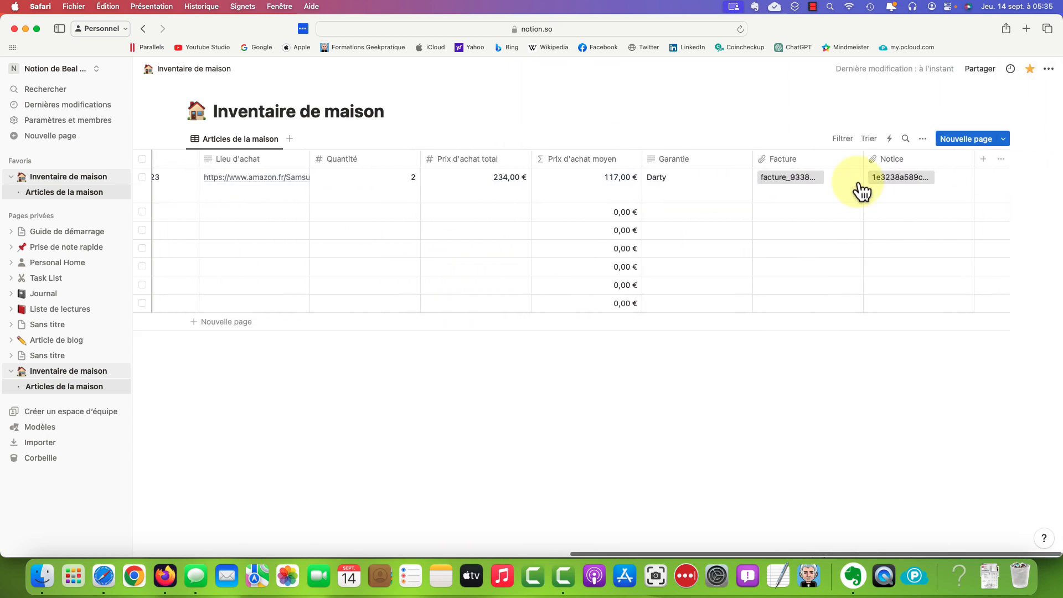
left_click(902, 178)
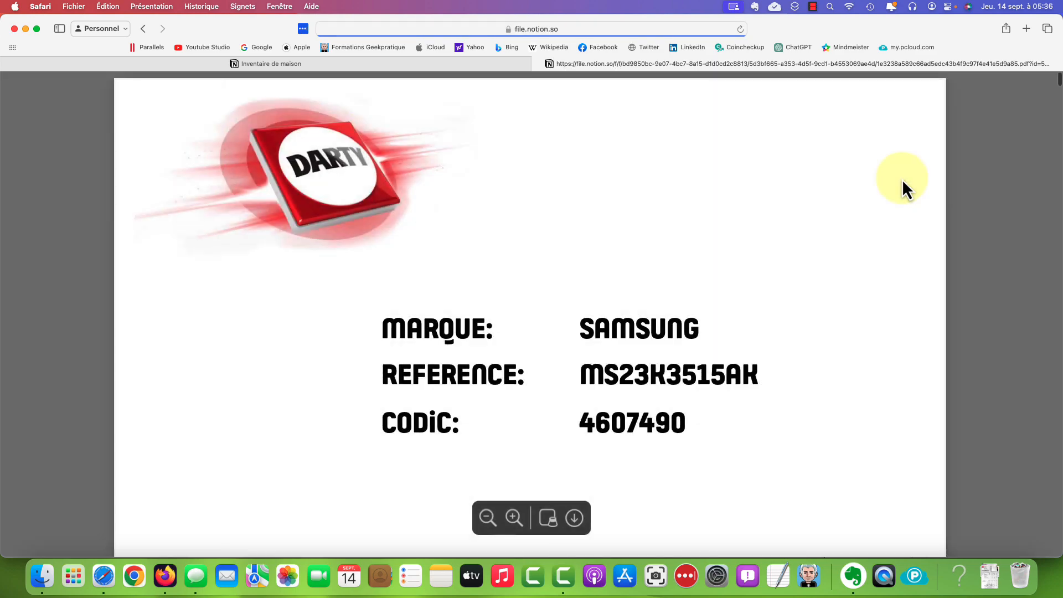
scroll(619, 252, "down", 15)
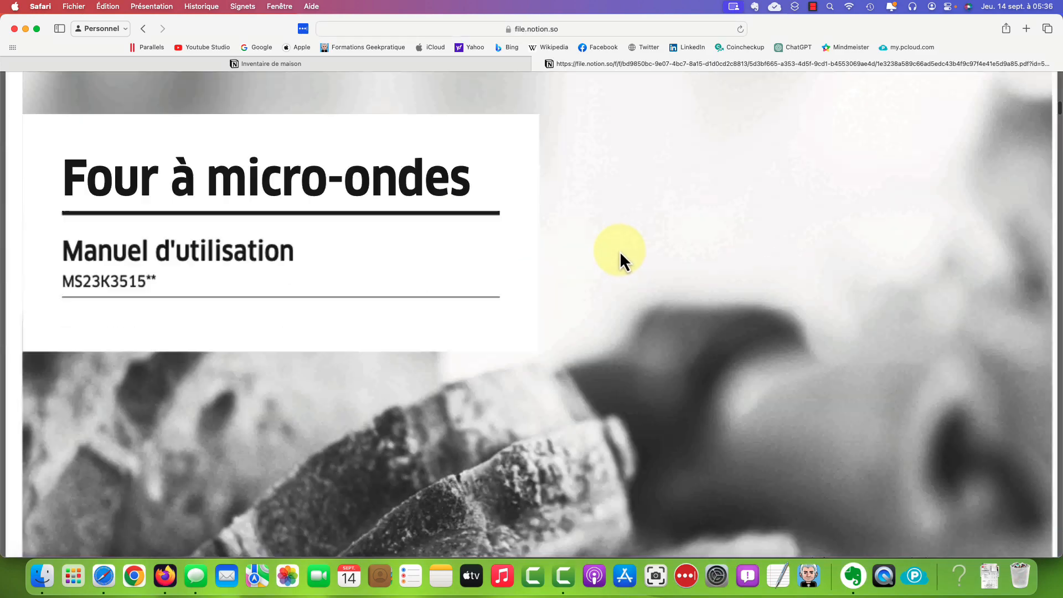
scroll(617, 250, "down", 15)
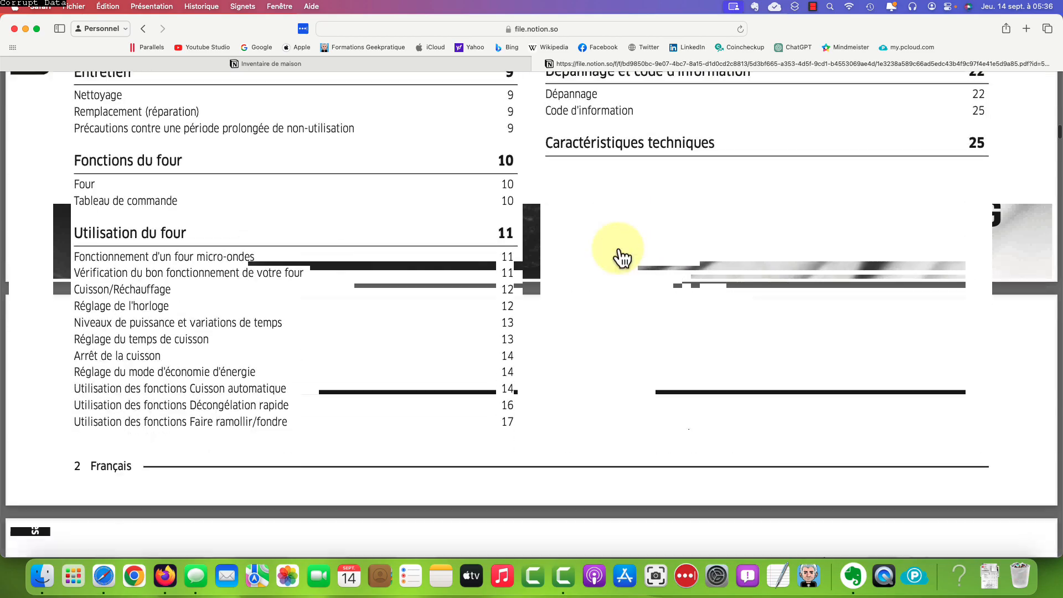
scroll(617, 249, "down", 20)
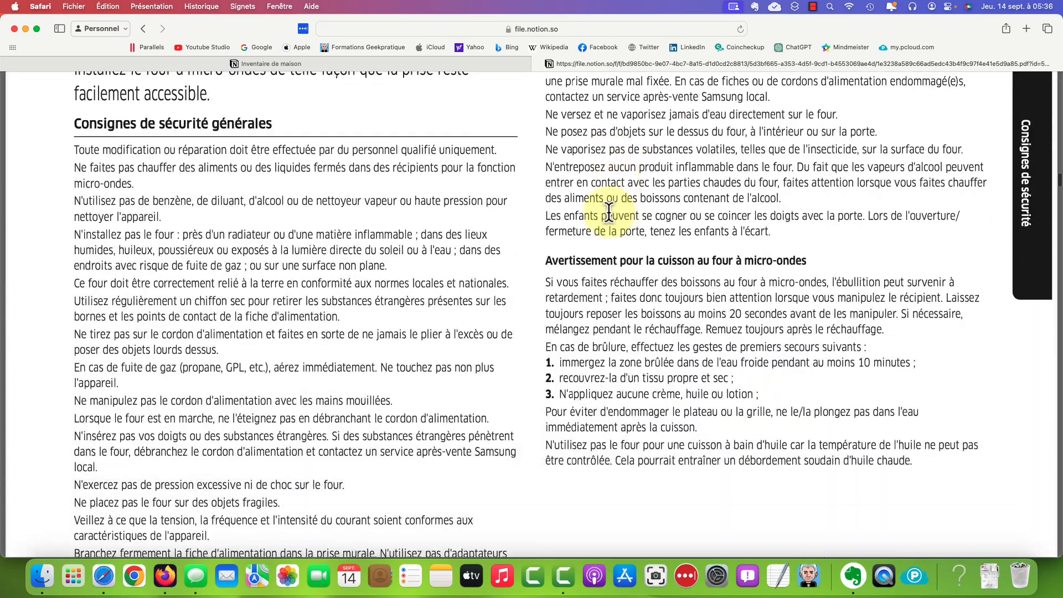
left_click(538, 64)
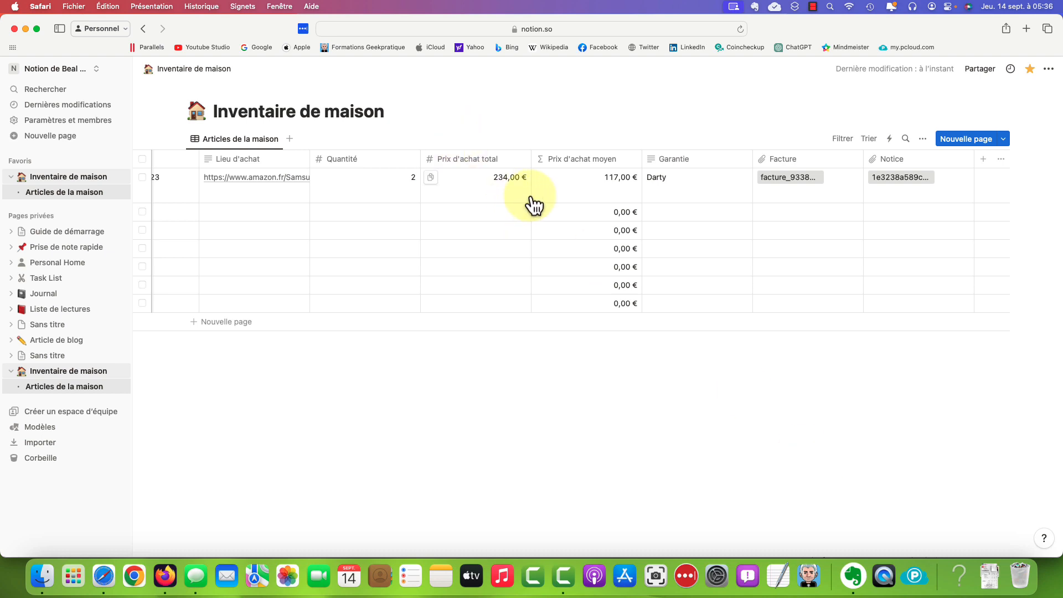
Set the footer calculations of the Quantité and Prix d'achat total columns to Somme.
scroll(534, 205, "left", 15)
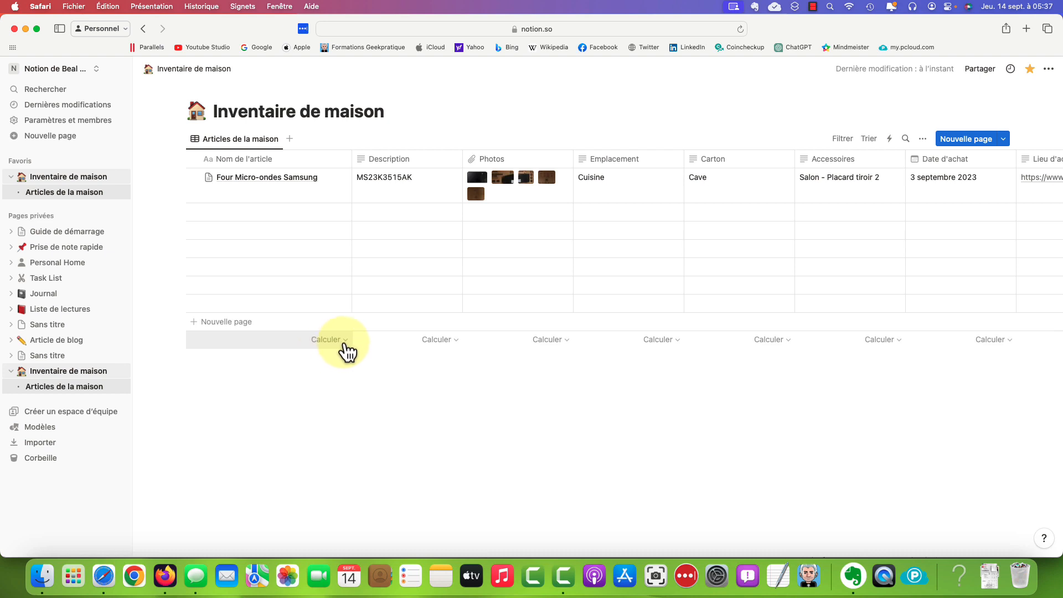
scroll(398, 351, "right", 5)
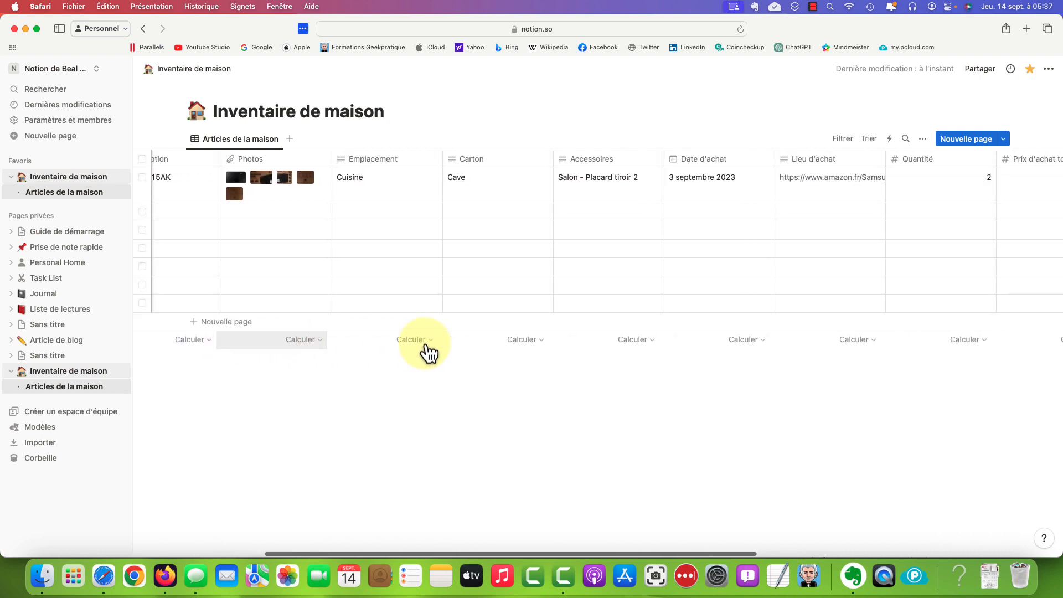
scroll(428, 352, "right", 5)
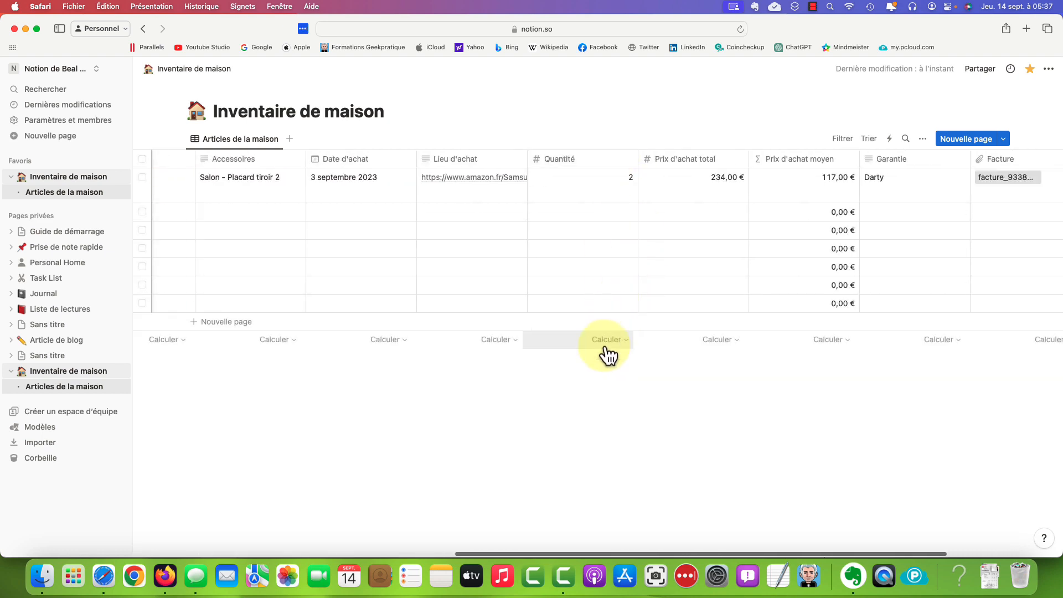
left_click(625, 340)
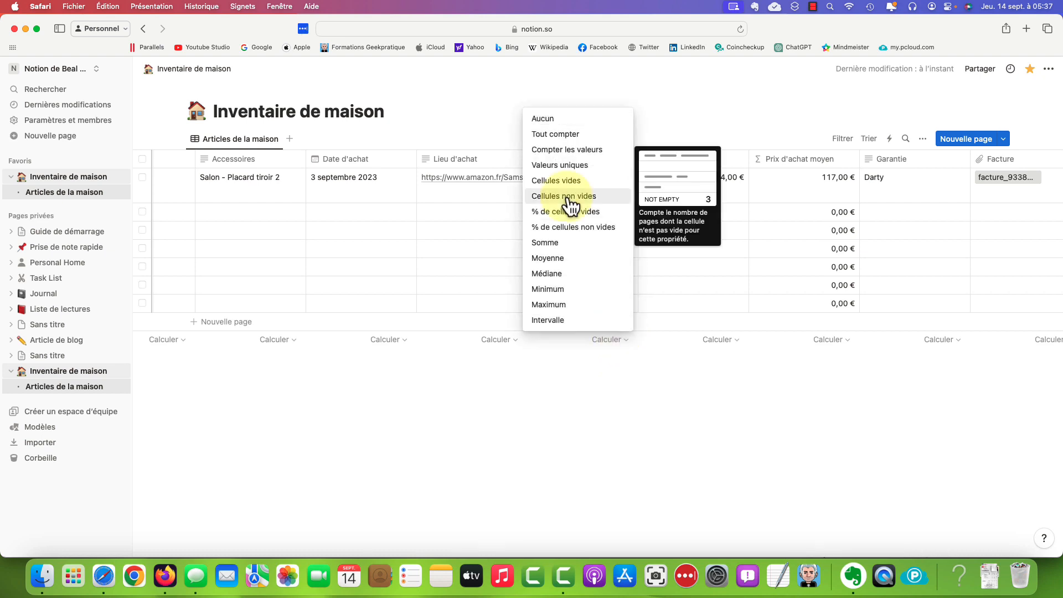
left_click(566, 247)
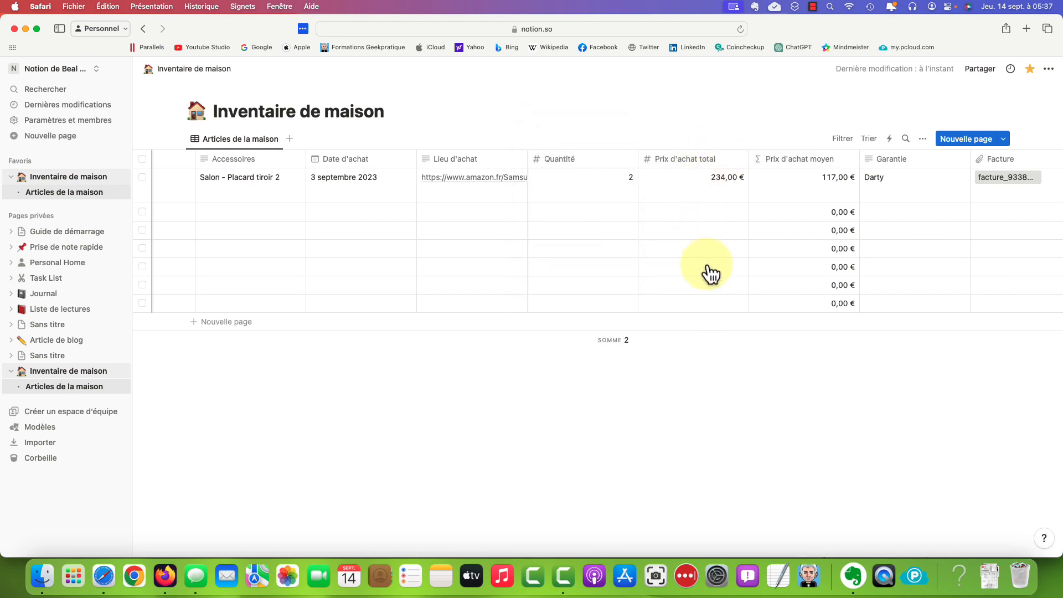
left_click(719, 340)
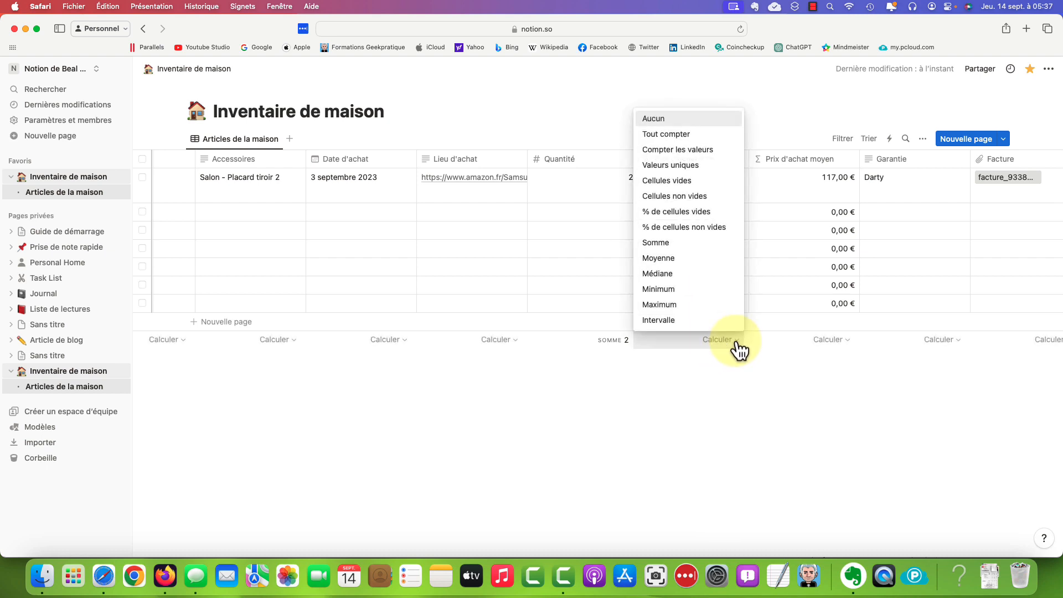
left_click(684, 246)
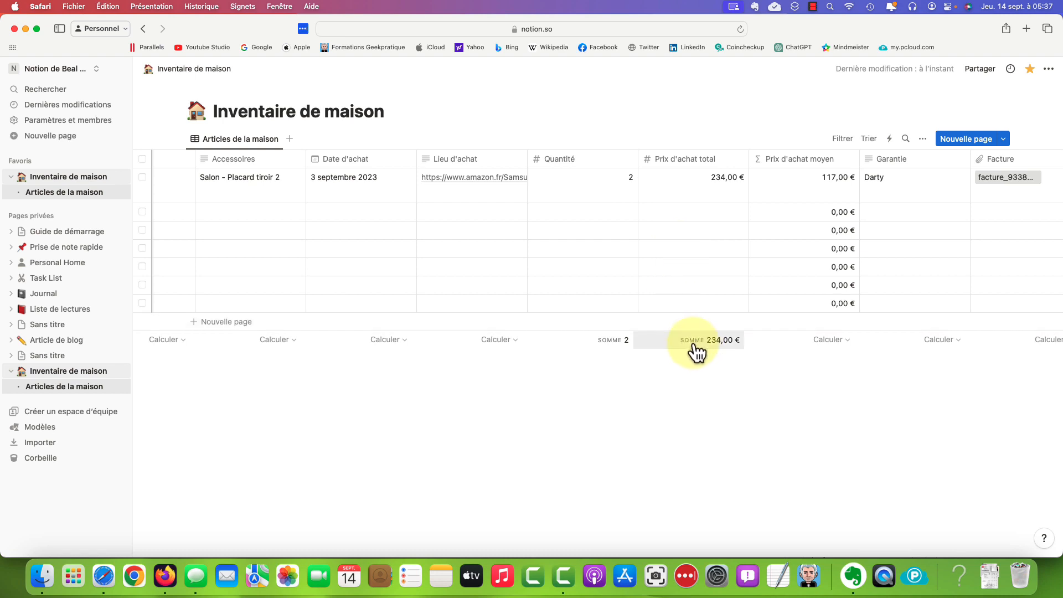
Set the footer calculation to Moyenne for the Prix d'achat moyen column and to Tout compter for Nom de l'article.
left_click(842, 346)
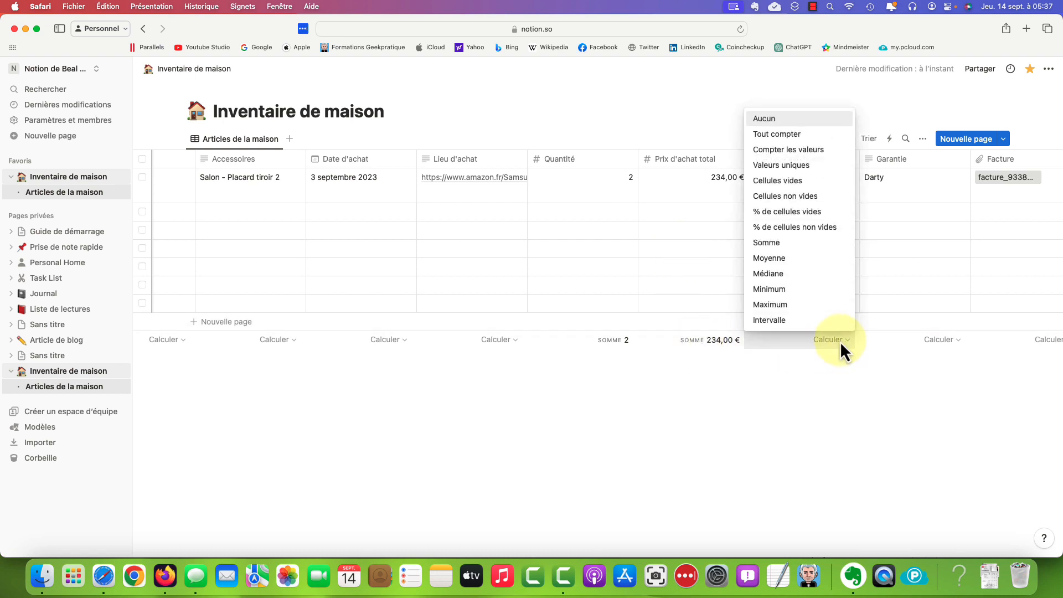
left_click(787, 267)
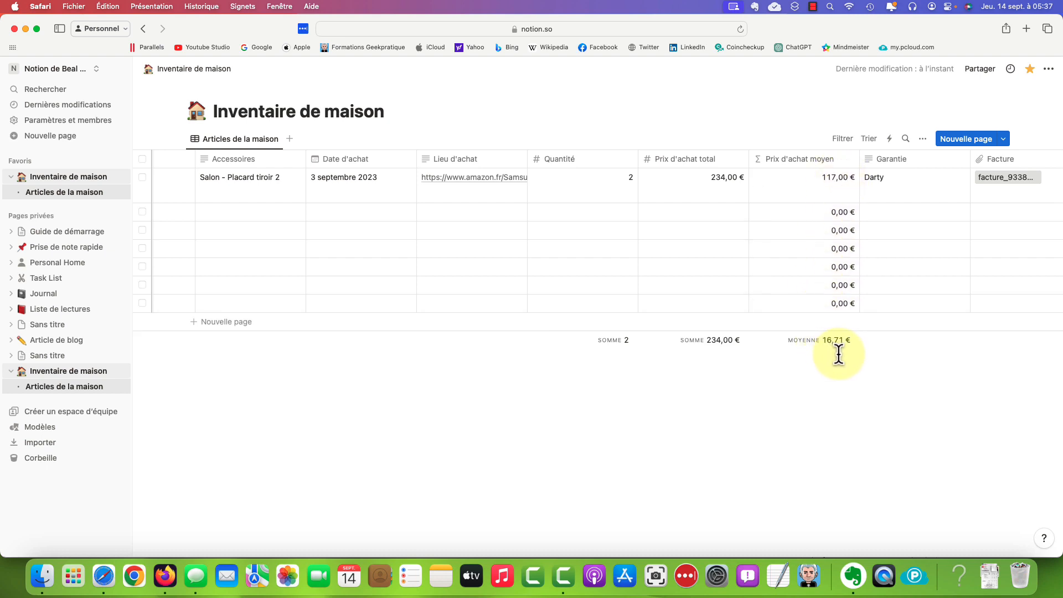
scroll(837, 353, "left", 10)
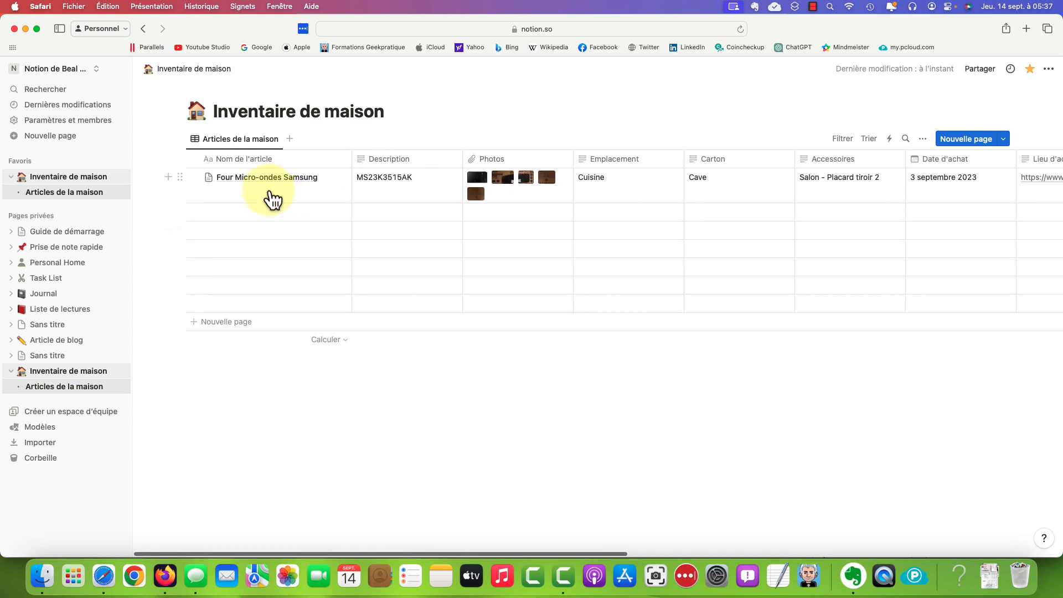
left_click(343, 342)
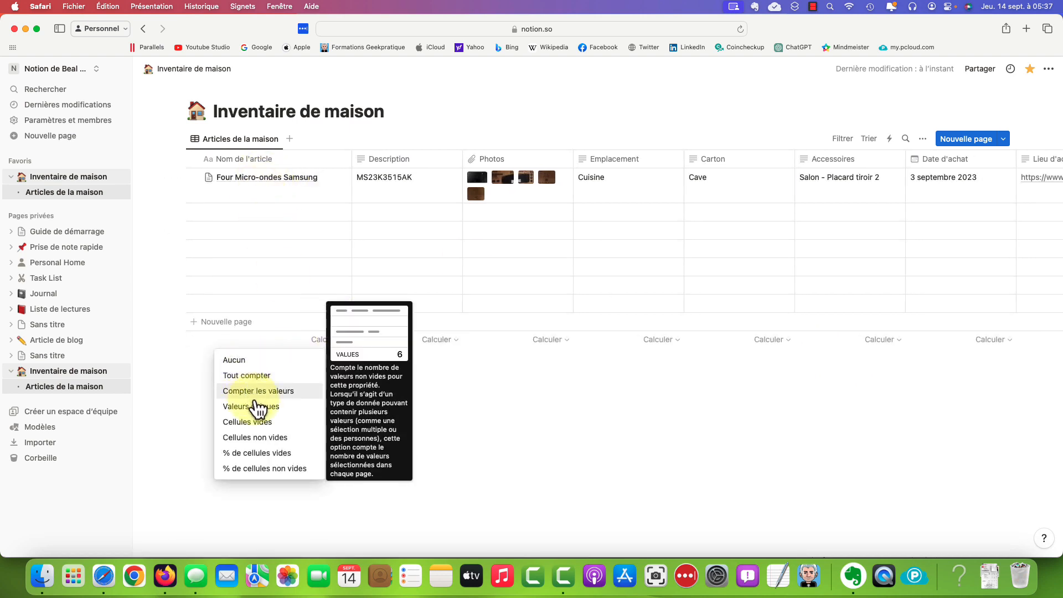
left_click(257, 376)
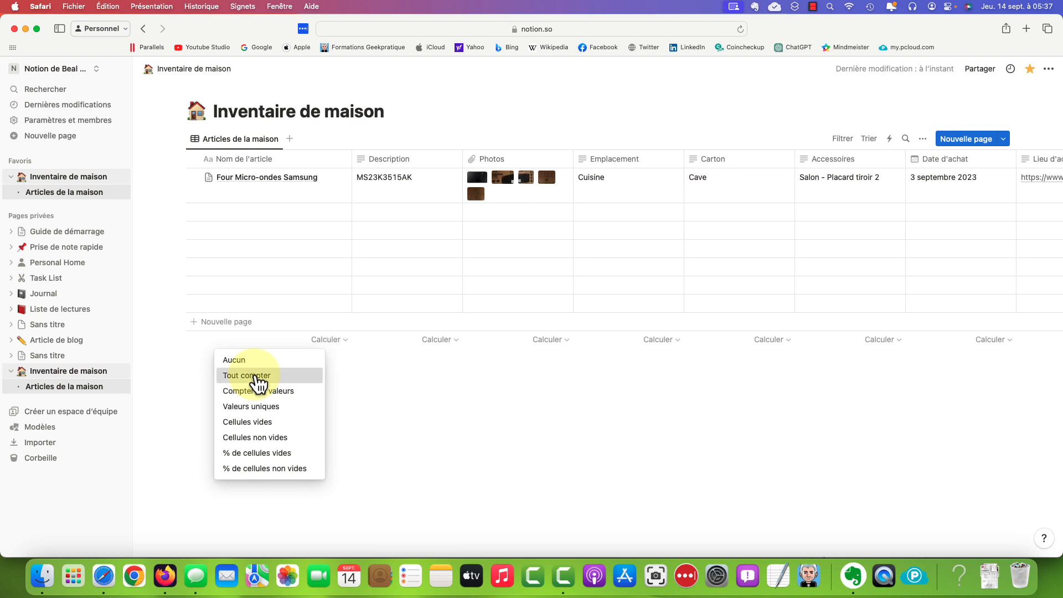
Add two blank pages to the inventory, look at the Description and Photos entry fields, and close the page without filling it in.
left_click_drag(264, 334, 255, 172)
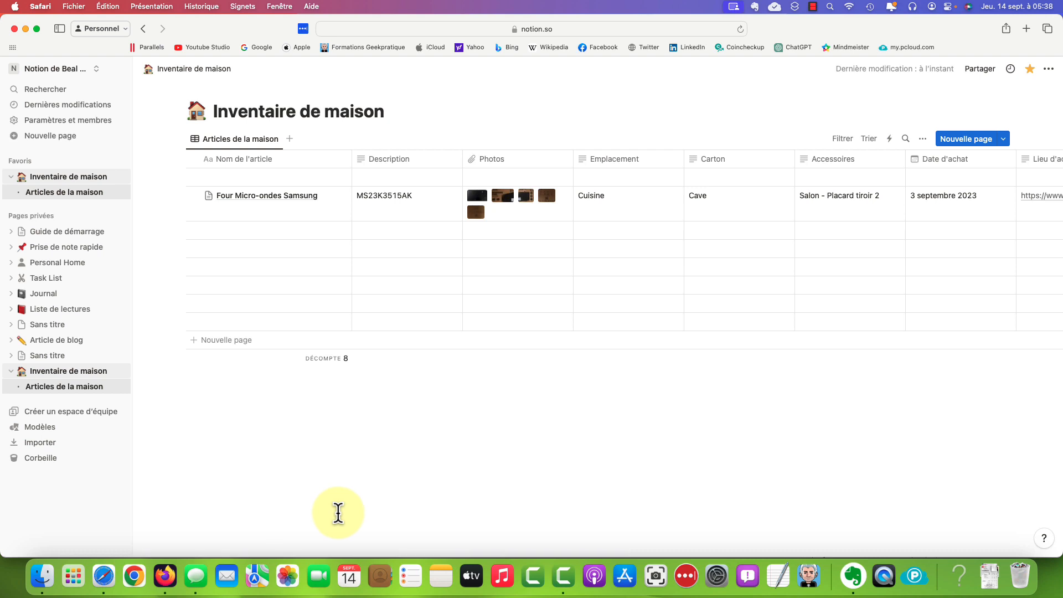
left_click(983, 144)
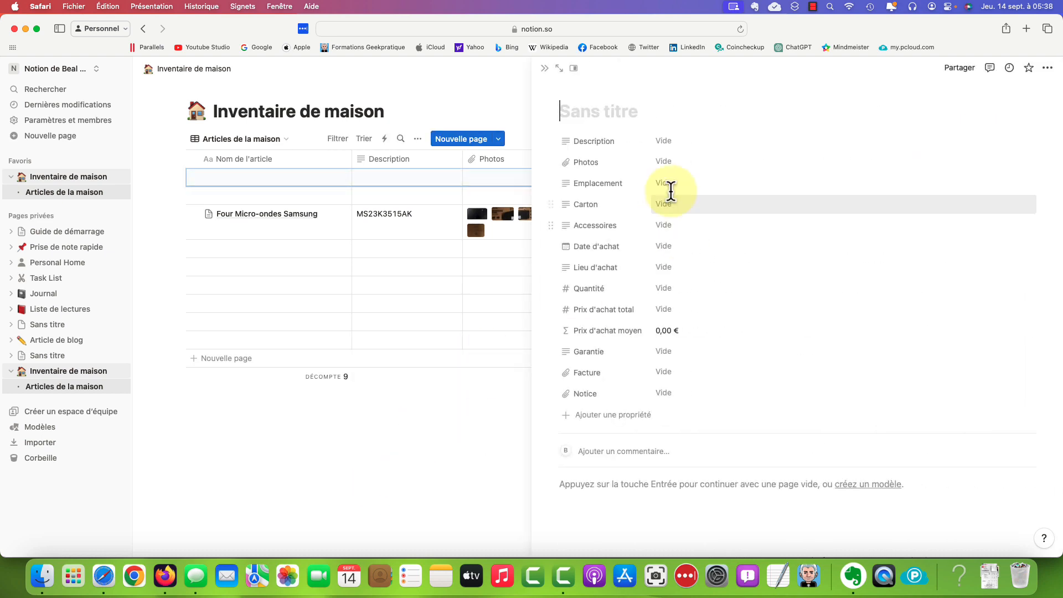
left_click(686, 150)
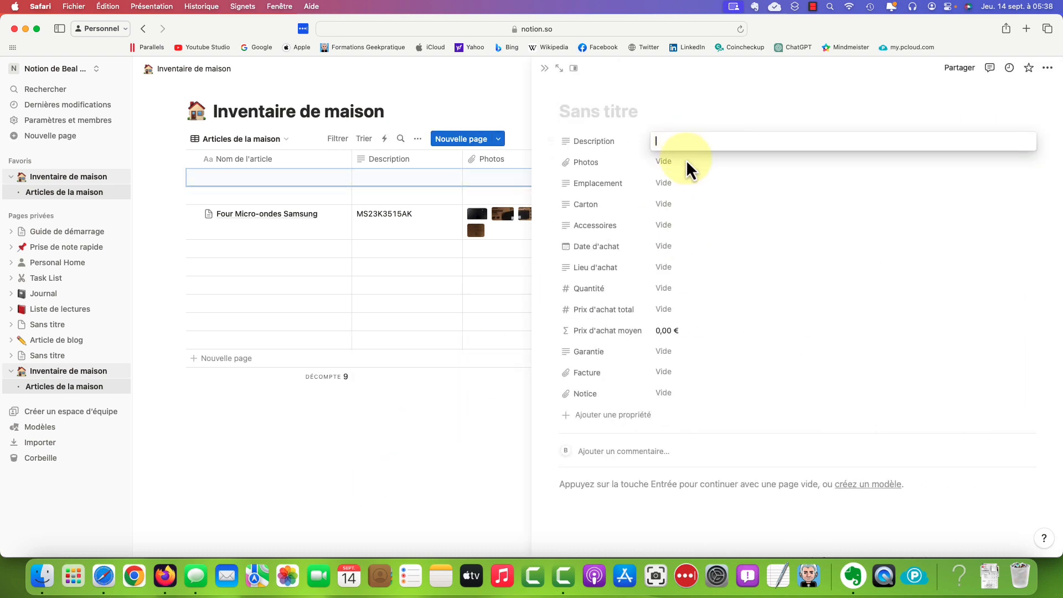
left_click(687, 160)
left_click(684, 162)
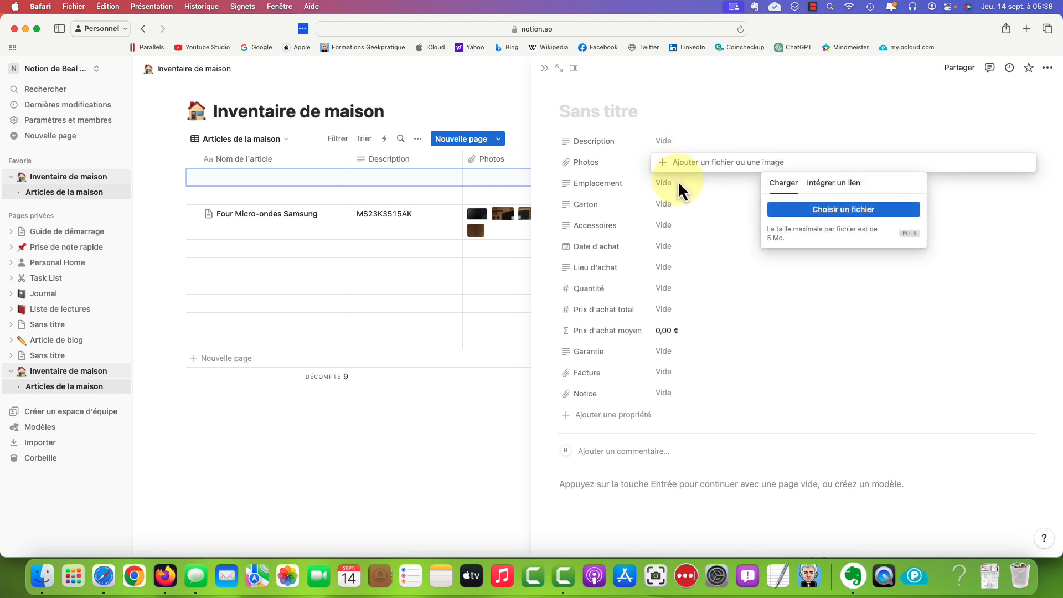
key("Escape")
key("Escape")
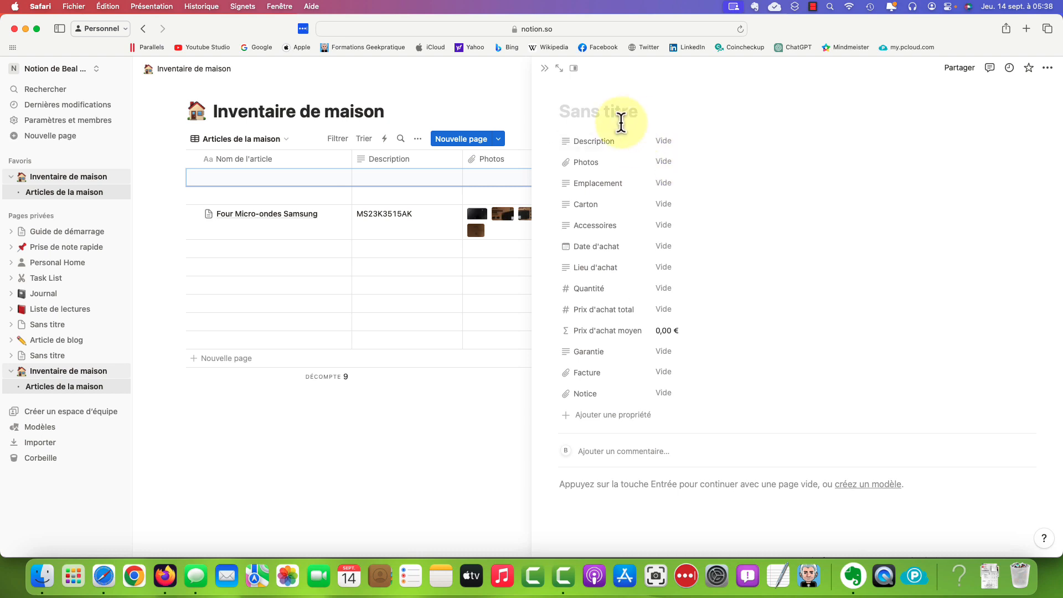
left_click(472, 95)
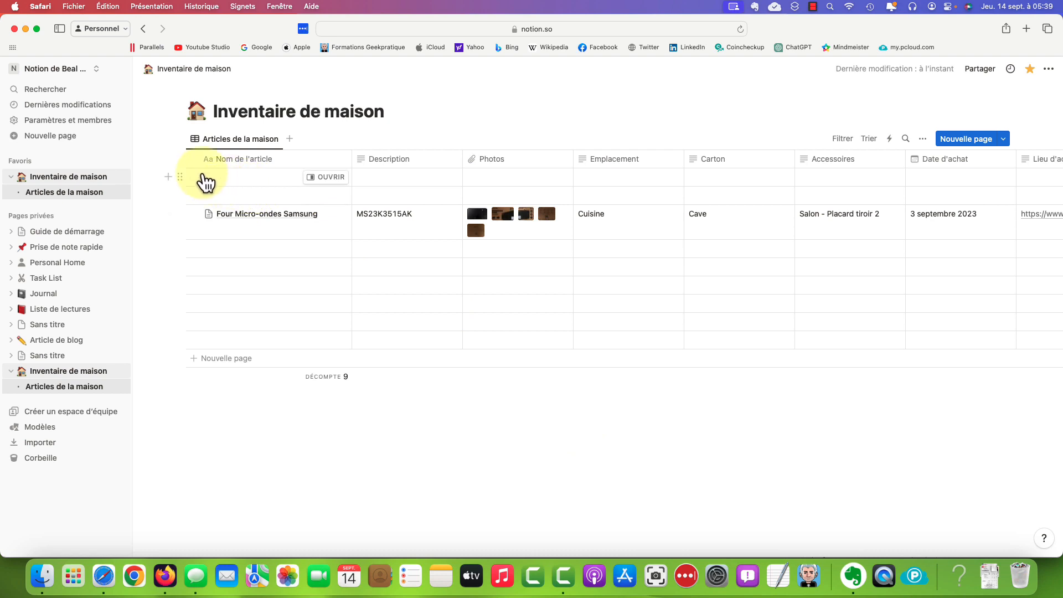
Delete the two blank rows above the Four Micro-ondes Samsung entry.
right_click(238, 179)
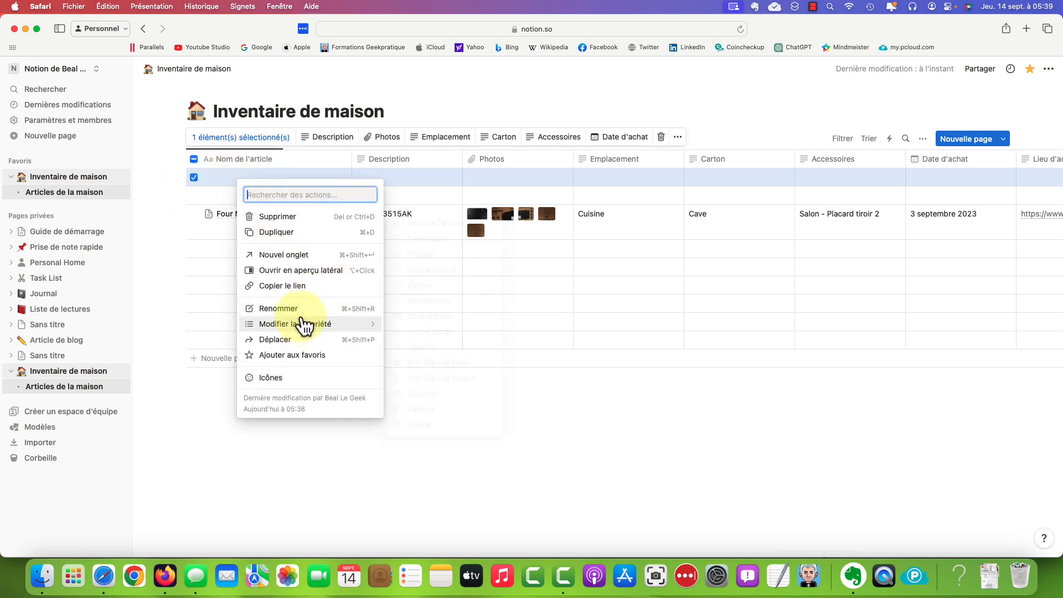
left_click(294, 228)
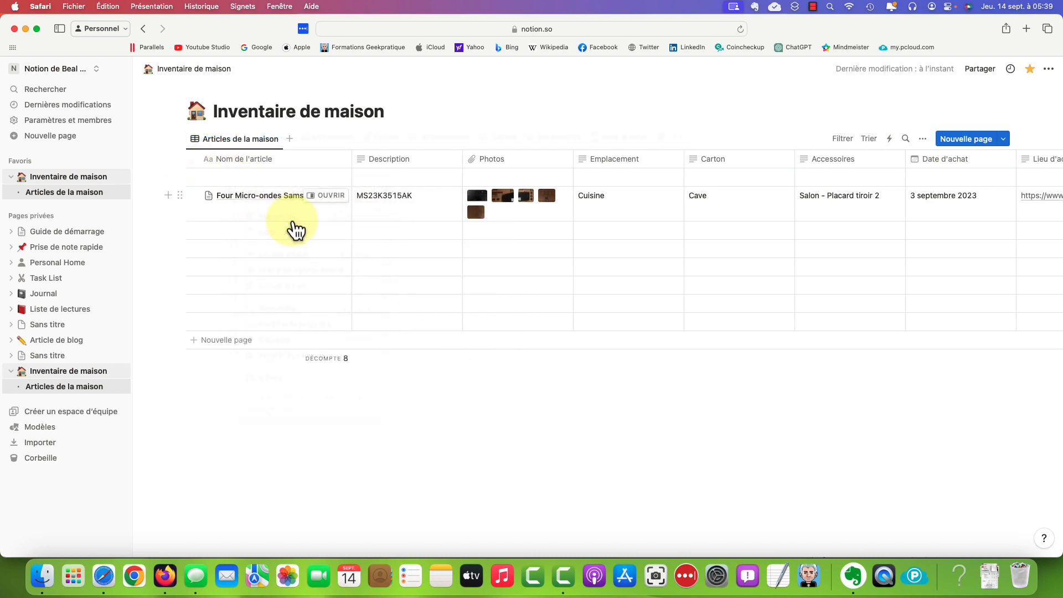
right_click(240, 182)
left_click(250, 216)
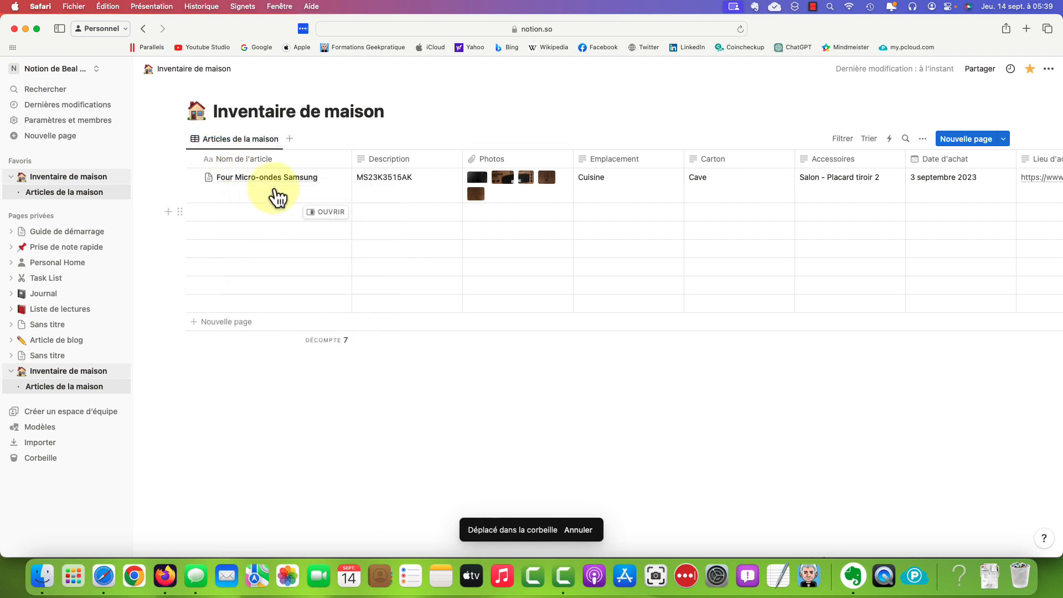
Add a new view to the inventory database and try out the Kanban, Chronologie, Calendrier and Liste layouts.
left_click(290, 138)
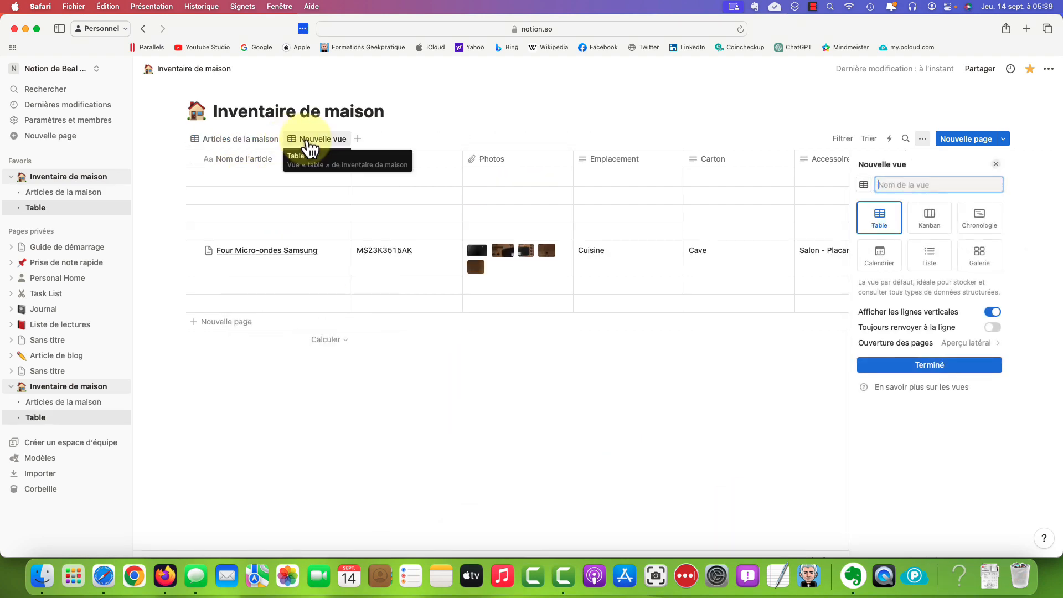
left_click(929, 221)
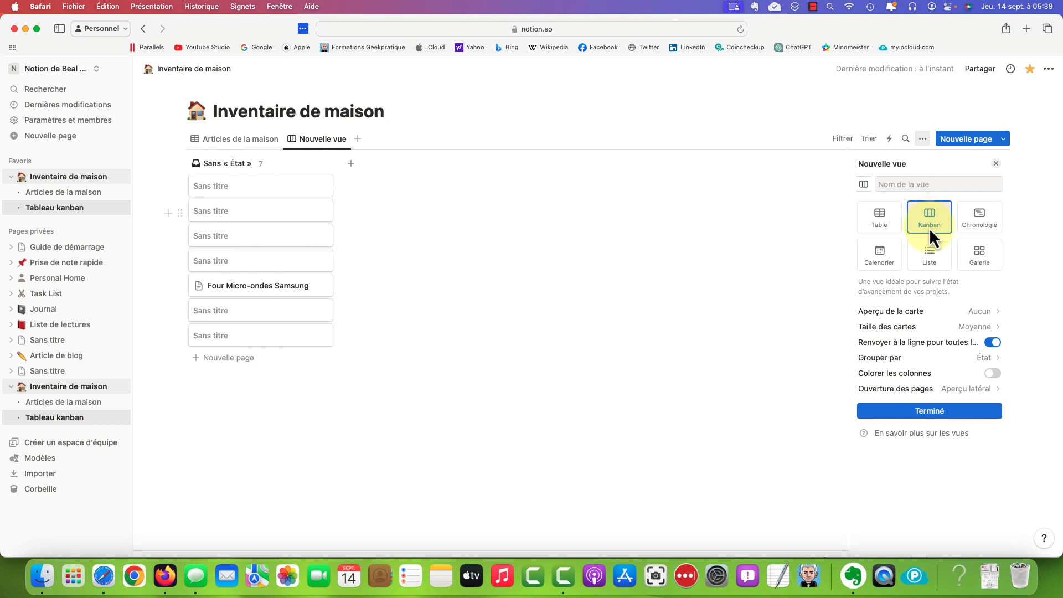
left_click(976, 223)
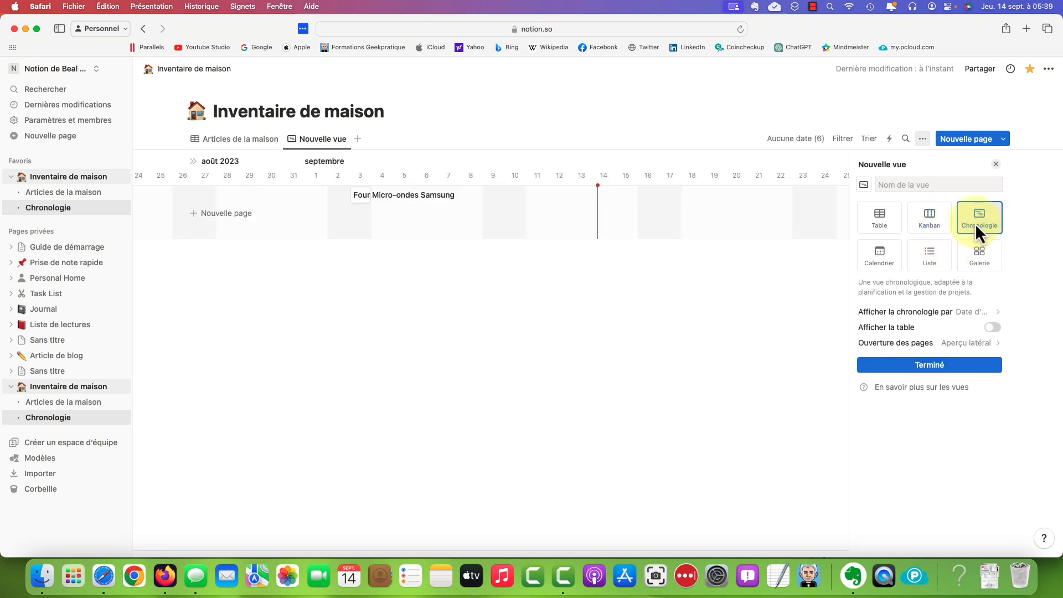
left_click(887, 257)
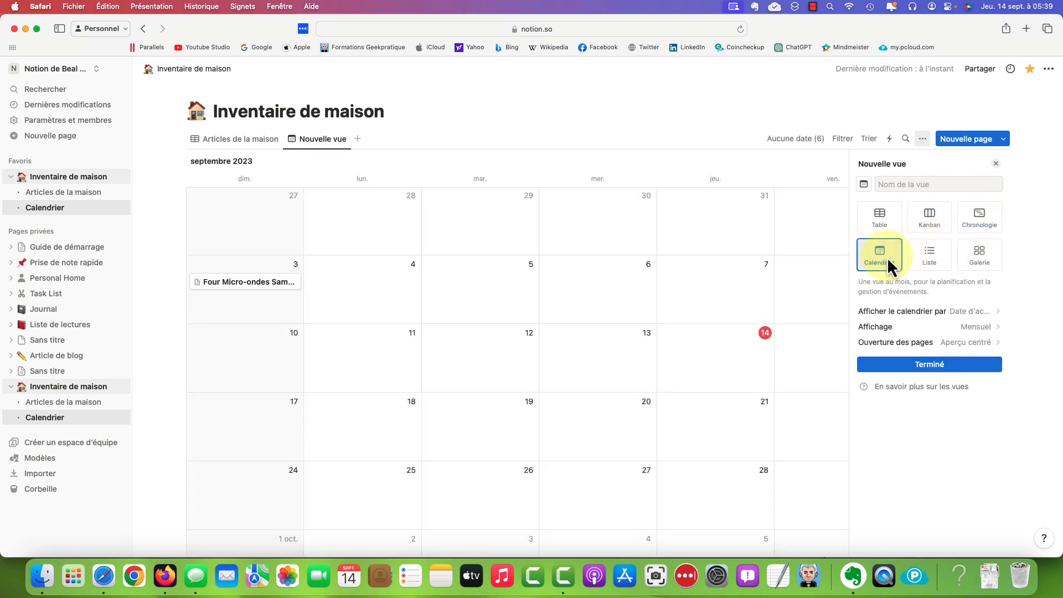
left_click(935, 258)
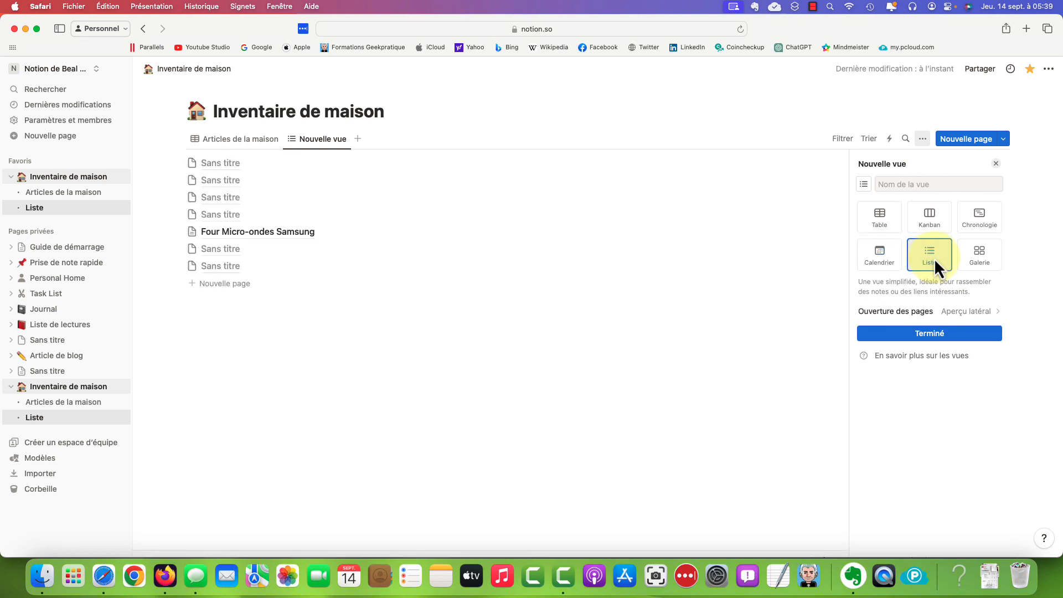
Make the new view a Galerie with the card preview set to Image de couv., and finish creating it.
left_click(979, 265)
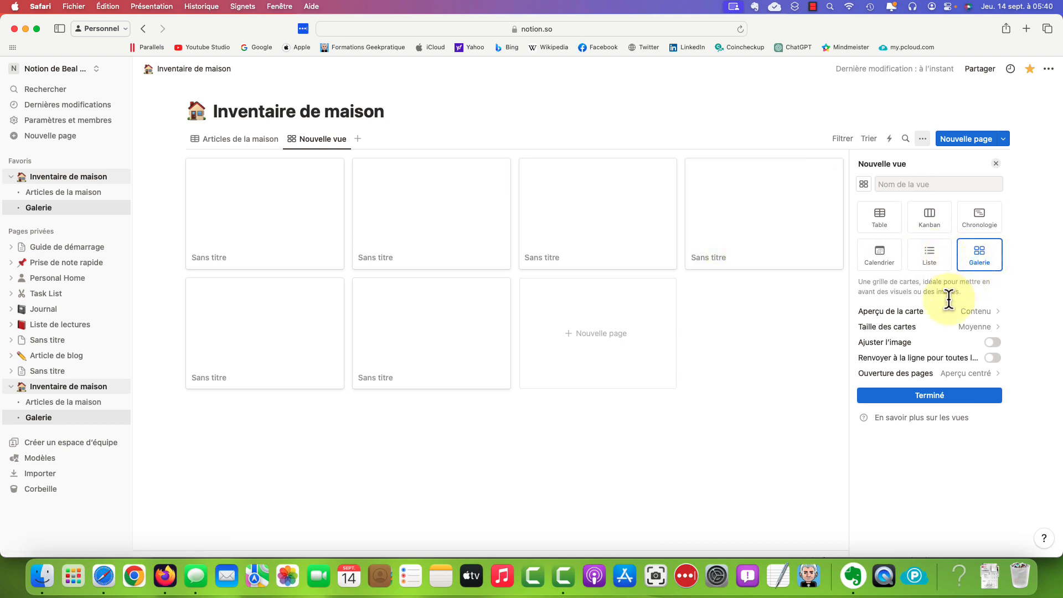
left_click(905, 315)
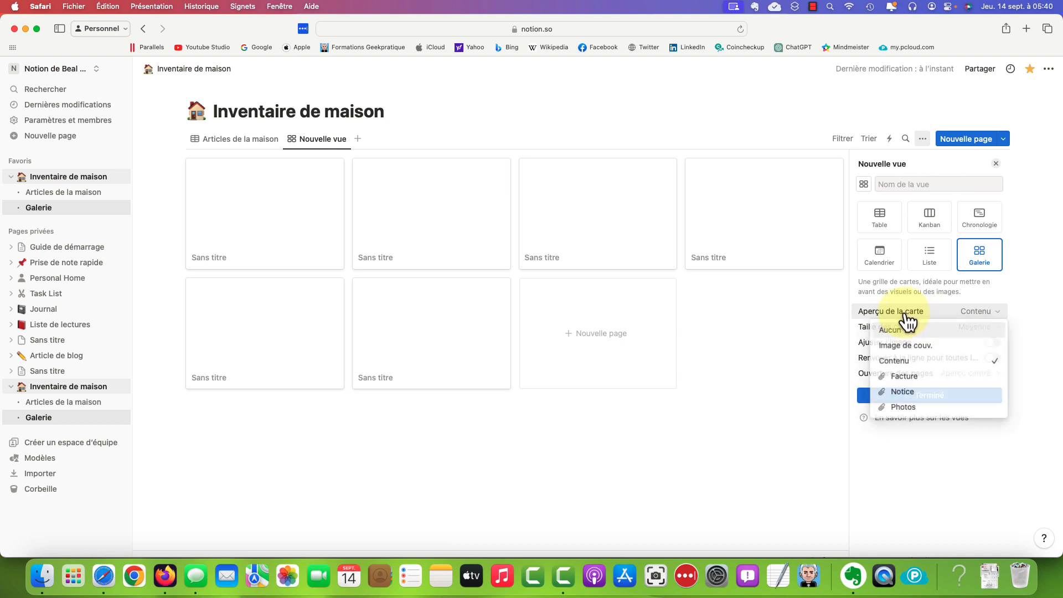
left_click(931, 346)
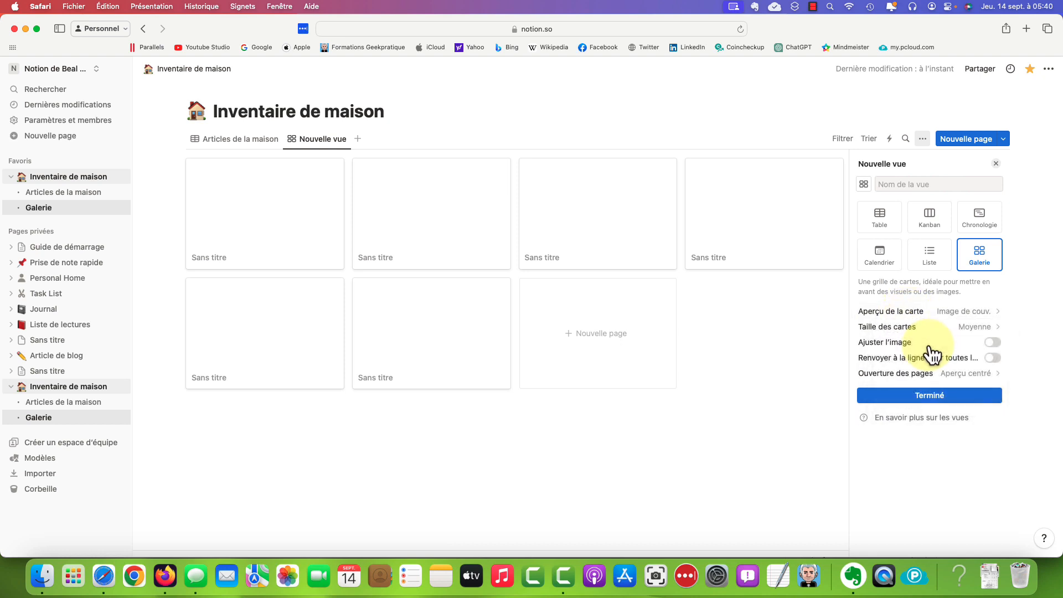
left_click(930, 394)
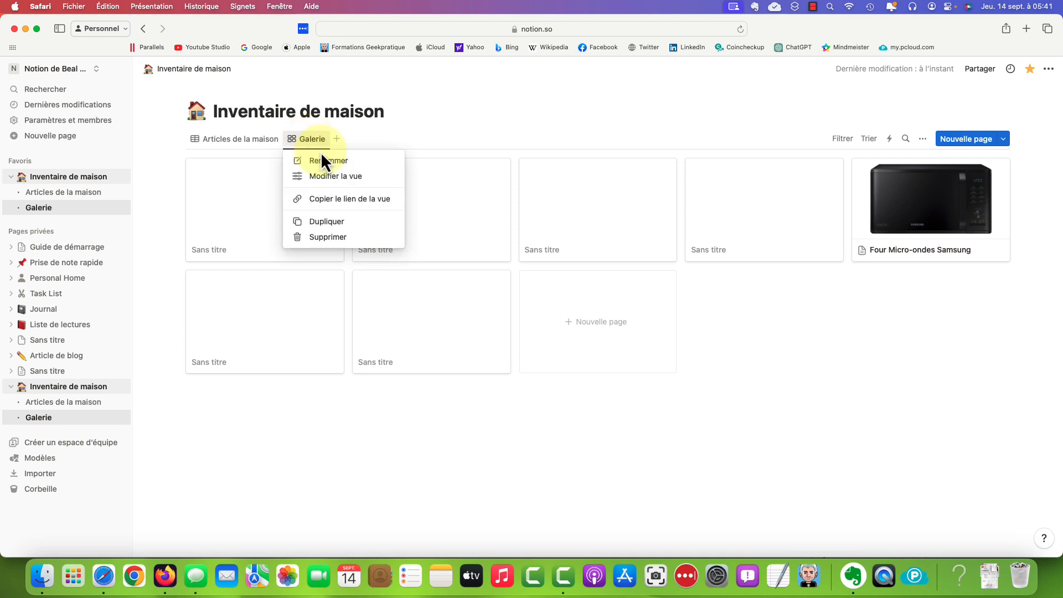
Show the Emplacement property on the Galerie view's cards, below Nom de l'article.
left_click(342, 177)
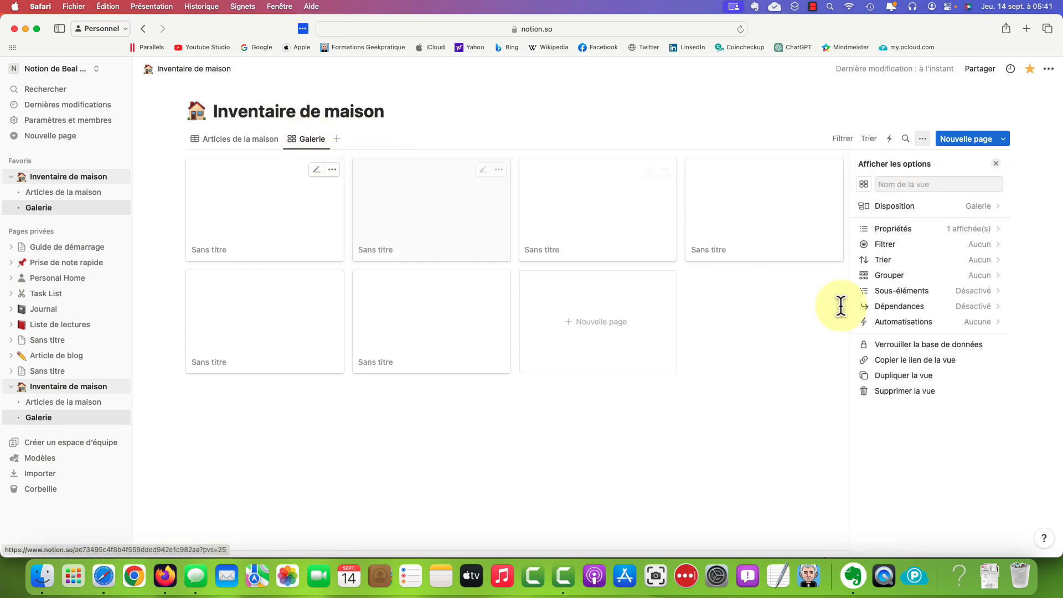
left_click(904, 232)
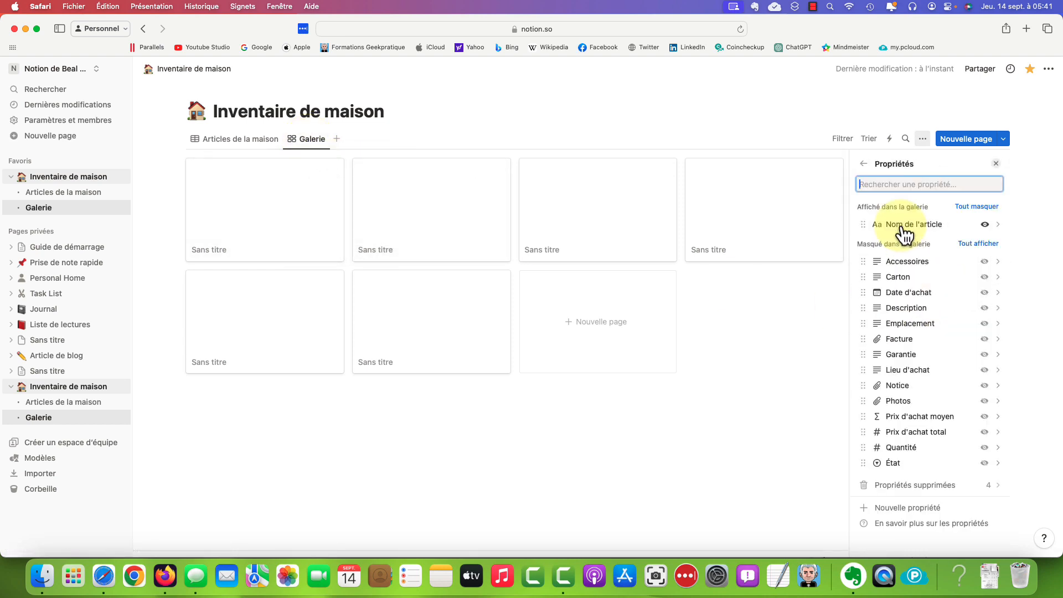
left_click(943, 226)
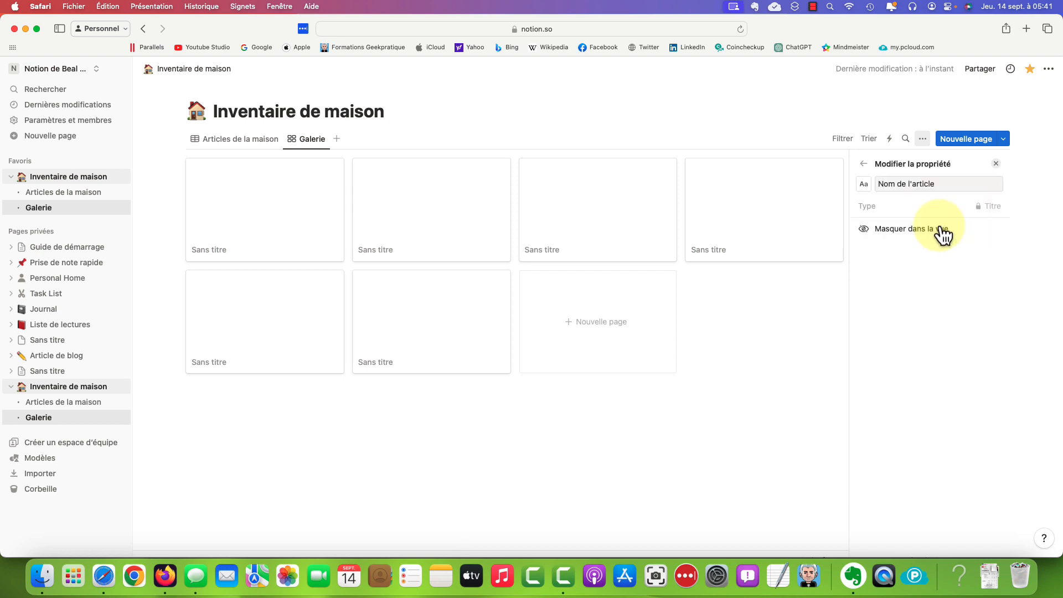
left_click(941, 229)
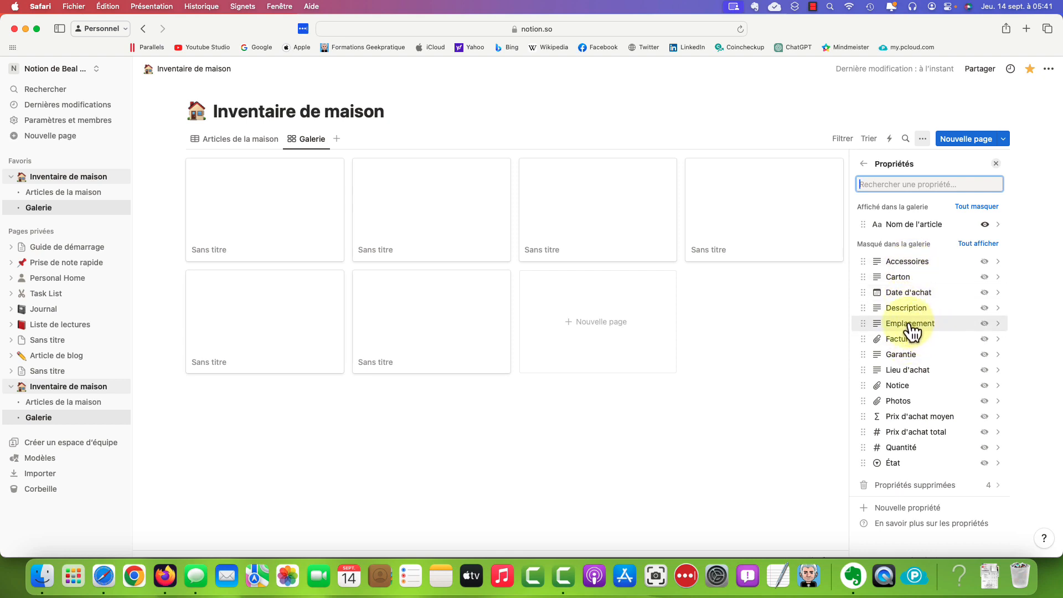
left_click_drag(868, 331, 873, 243)
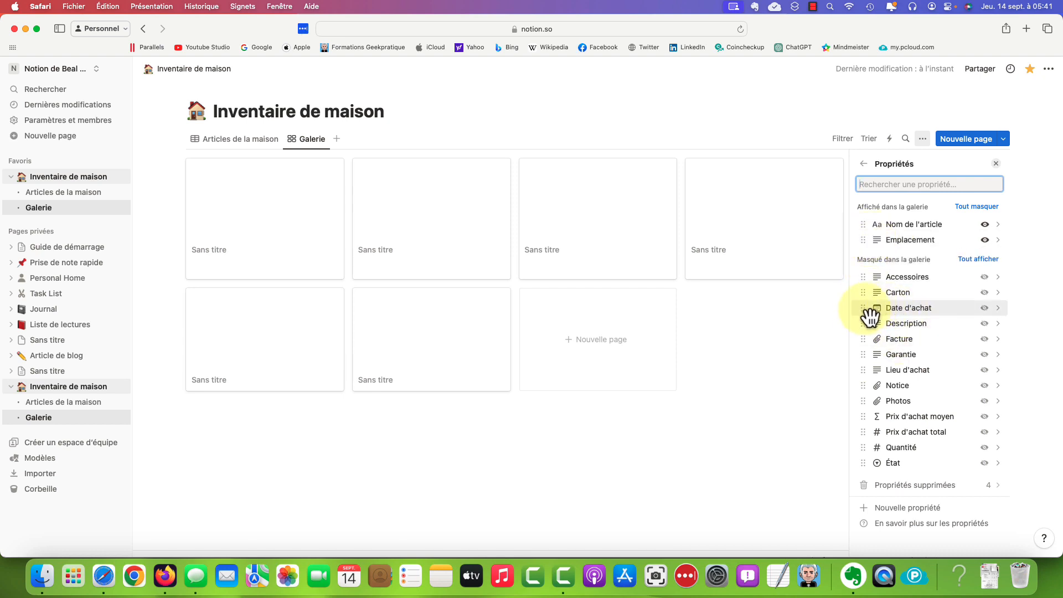
Show the Date d'achat property on the Galerie view's cards, below Emplacement, and close the view settings.
left_click_drag(870, 317, 869, 269)
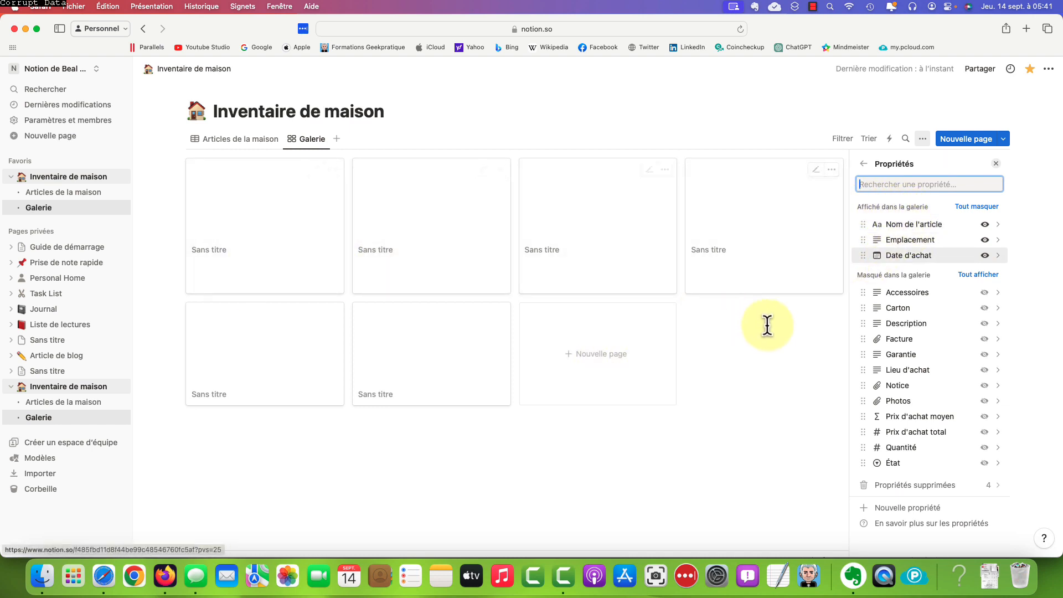
left_click(996, 164)
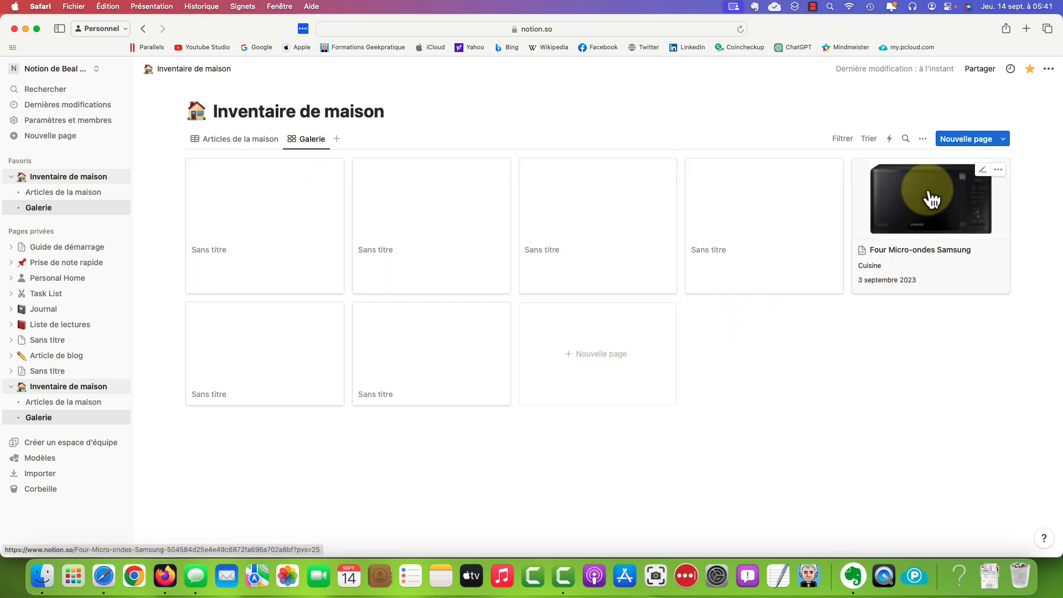
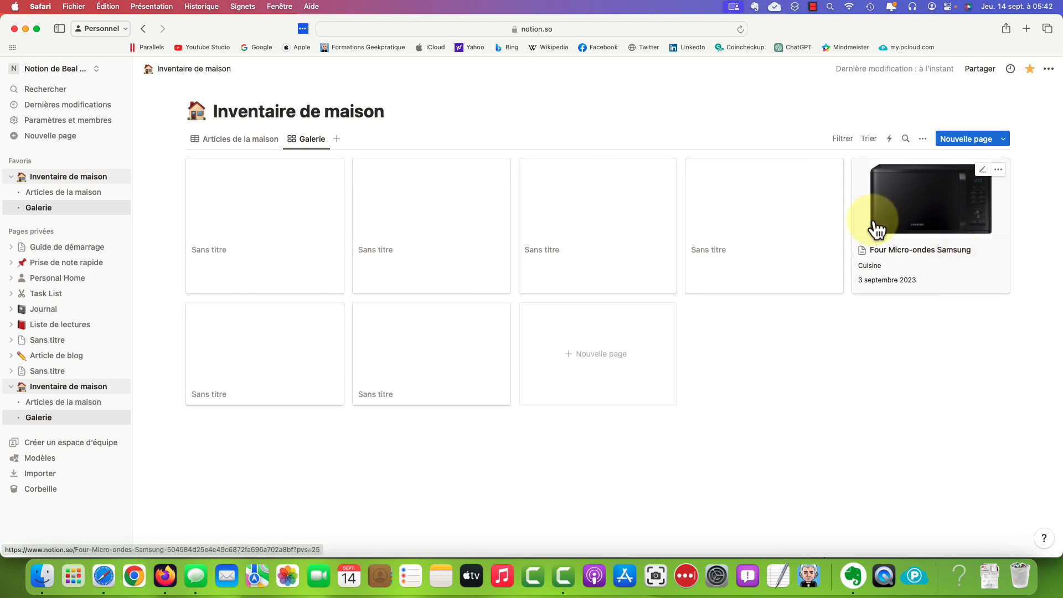
Add three more Table views to the inventory database, keeping their default settings.
left_click(336, 139)
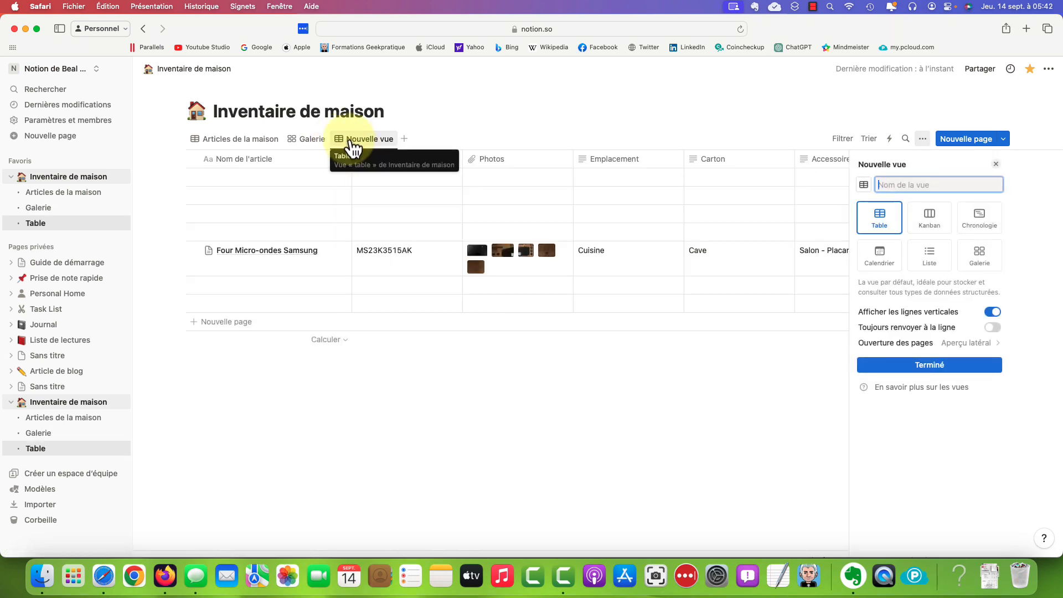
left_click(404, 139)
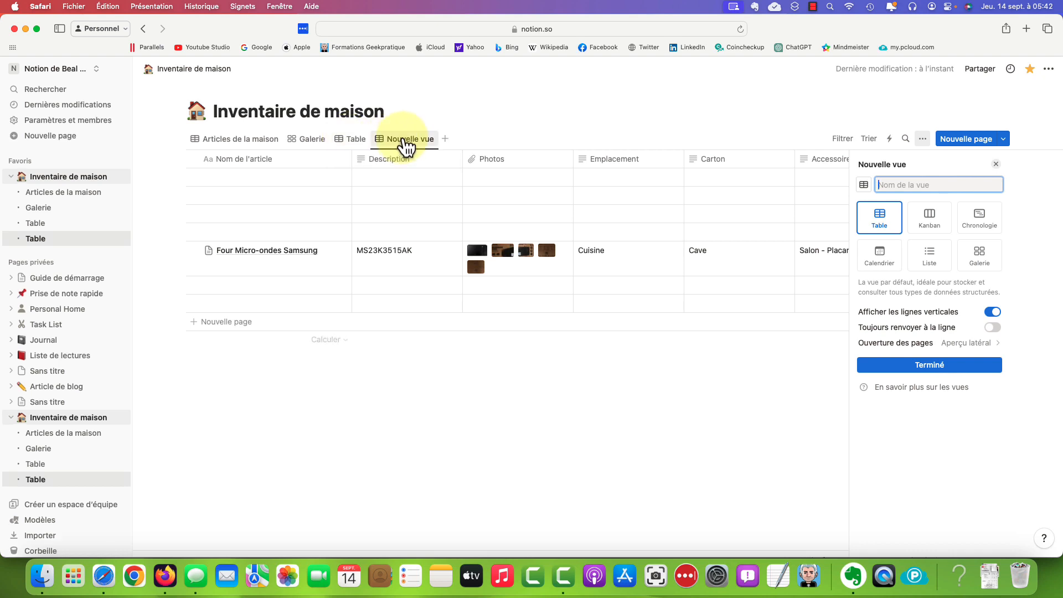
left_click(445, 138)
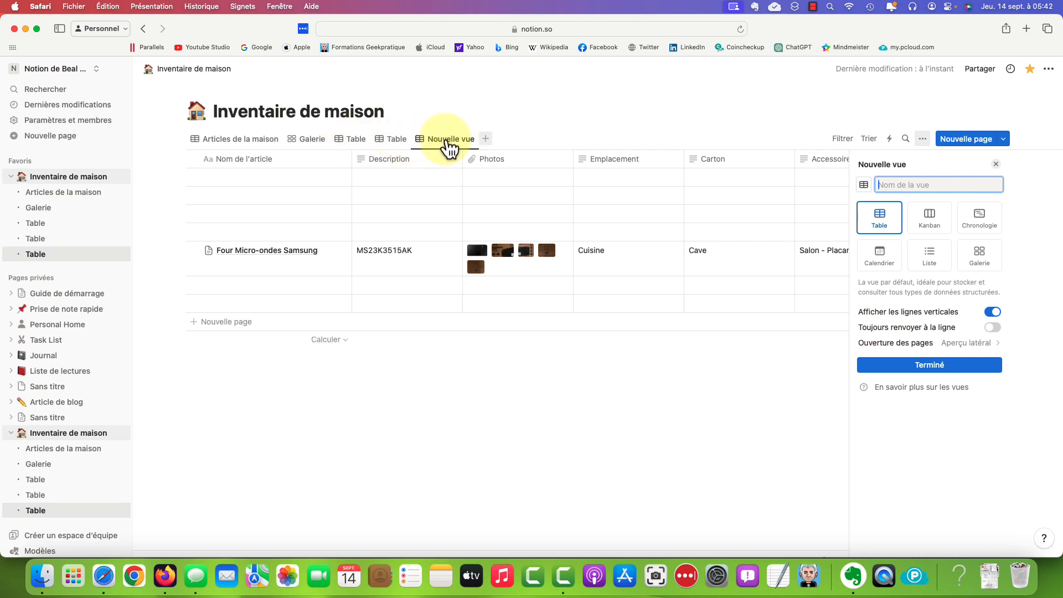
left_click(502, 393)
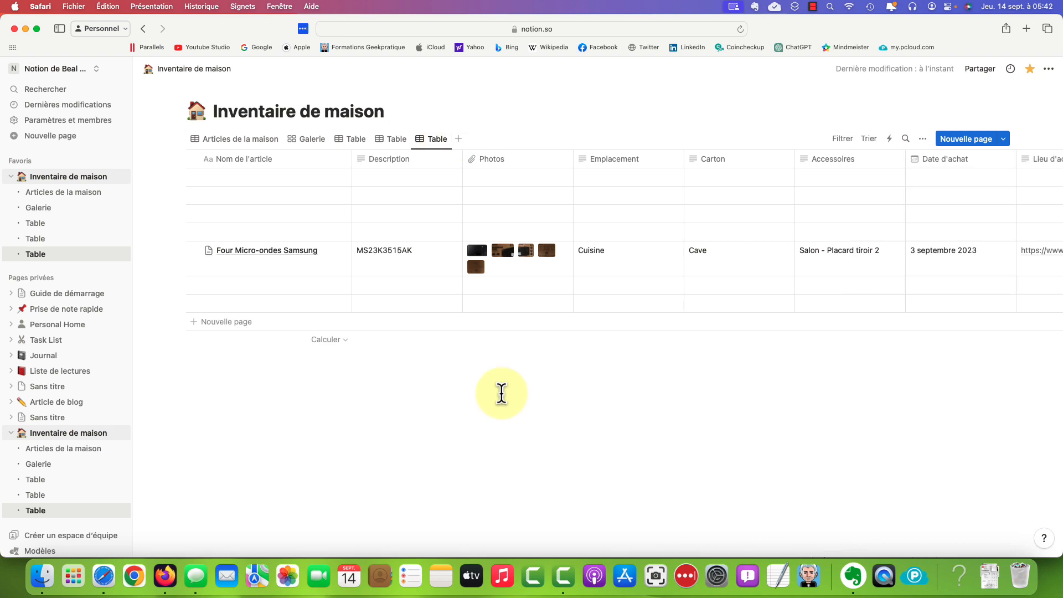
Switch to Firefox and examine the rows and columns of the populated Articles de la Maison table.
left_click(160, 580)
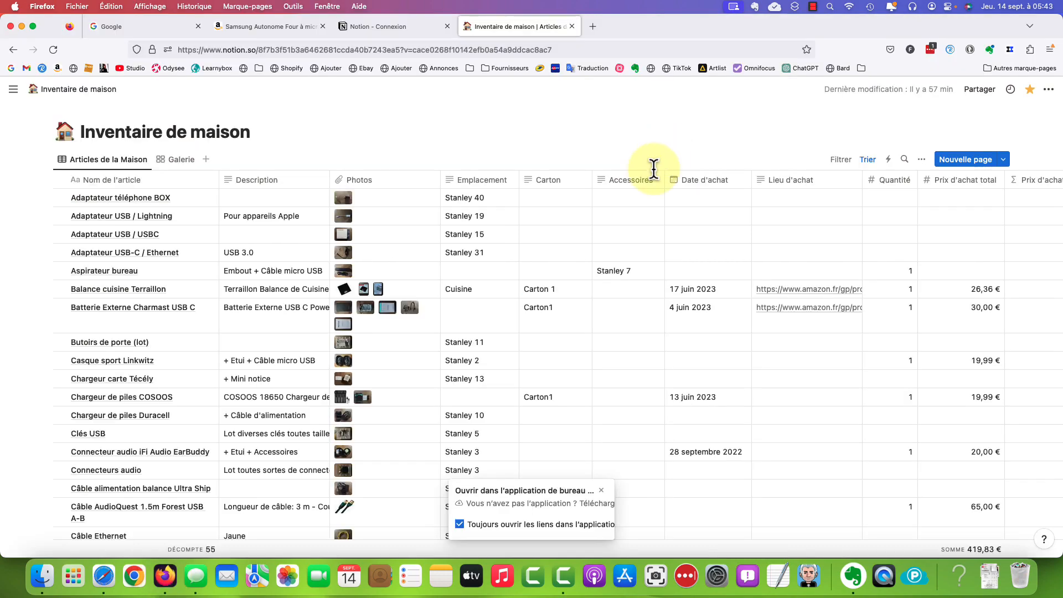
scroll(630, 222, "down", 15)
scroll(631, 221, "down", 5)
scroll(631, 221, "up", 12)
scroll(631, 222, "up", 8)
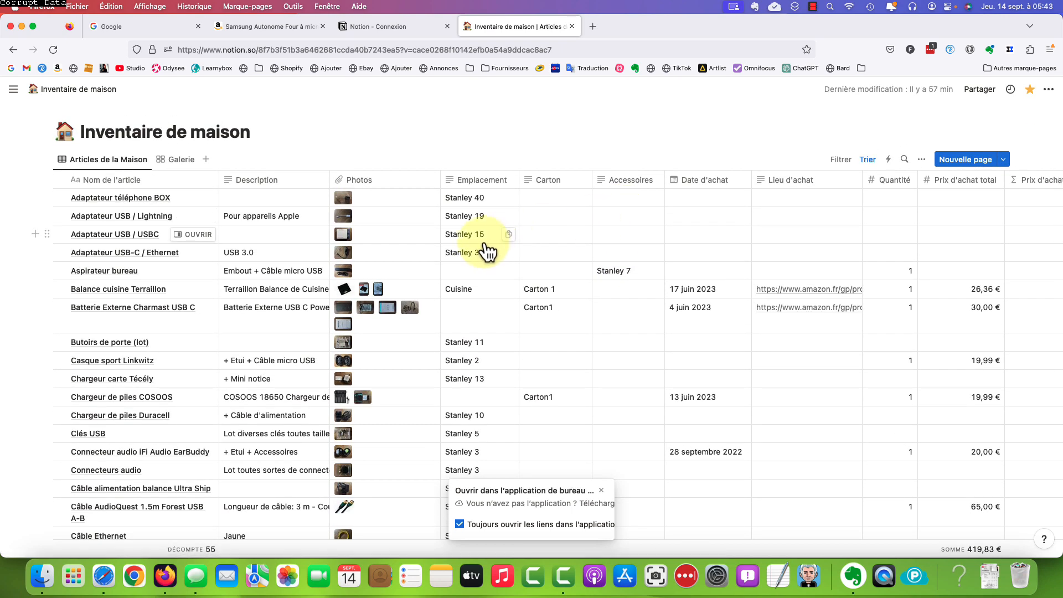
scroll(483, 244, "right", 7)
scroll(483, 244, "left", 7)
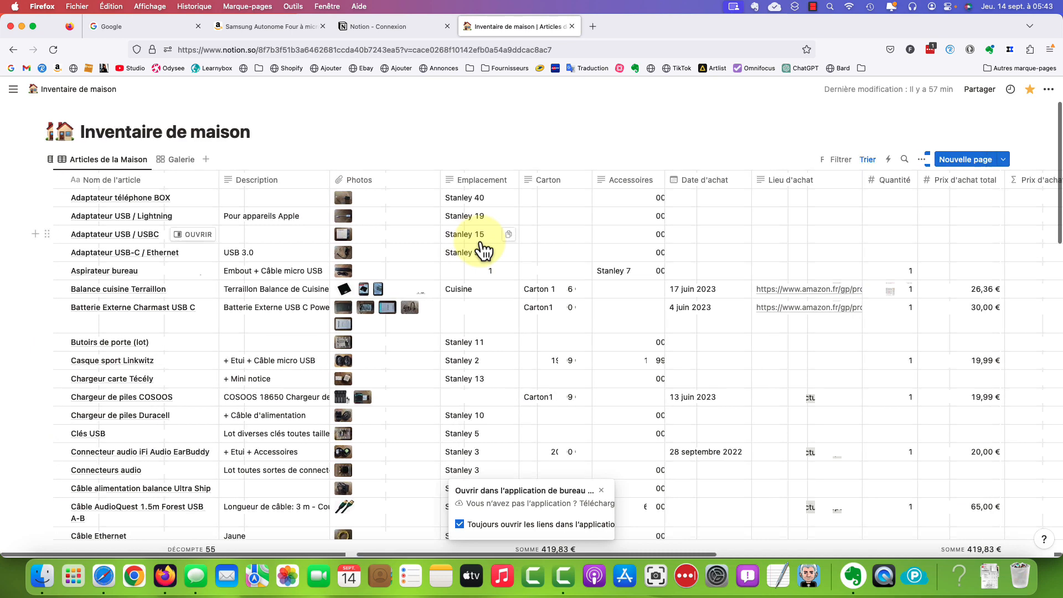
scroll(483, 251, "right", 10)
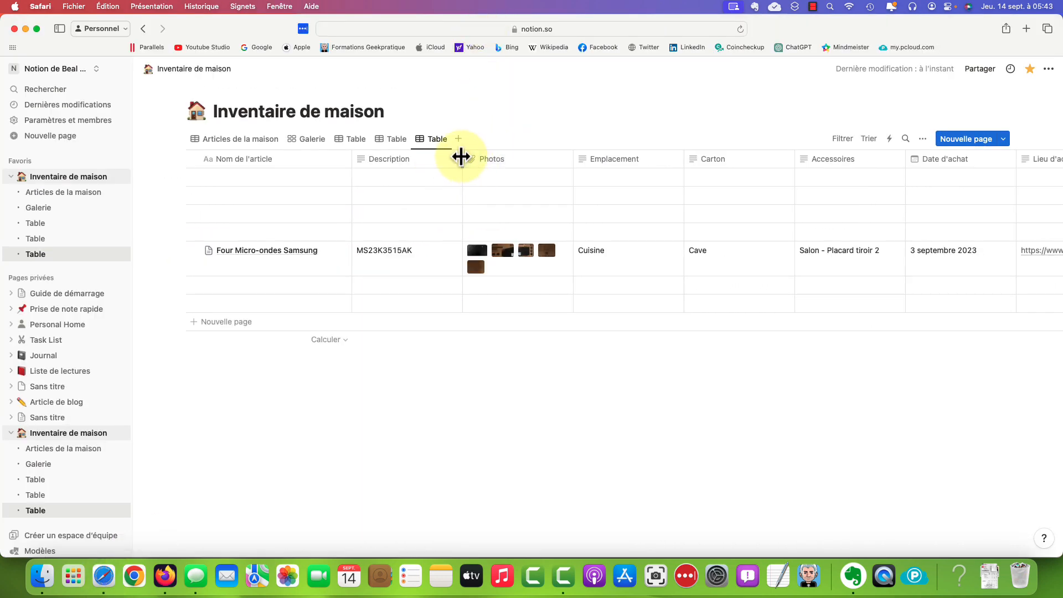
Back in Safari, widen the Description column slightly and narrow the Quantité column in the last Table view.
mouse_move(461, 157)
left_mouse_down()
mouse_move(508, 157)
mouse_move(456, 157)
mouse_move(470, 157)
left_mouse_up()
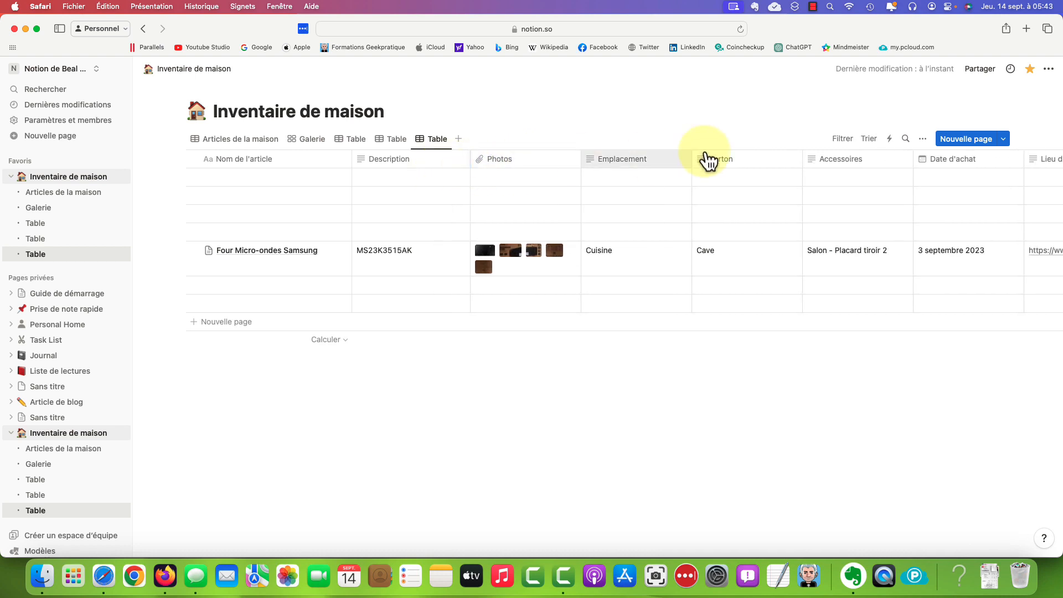
scroll(719, 166, "right", 10)
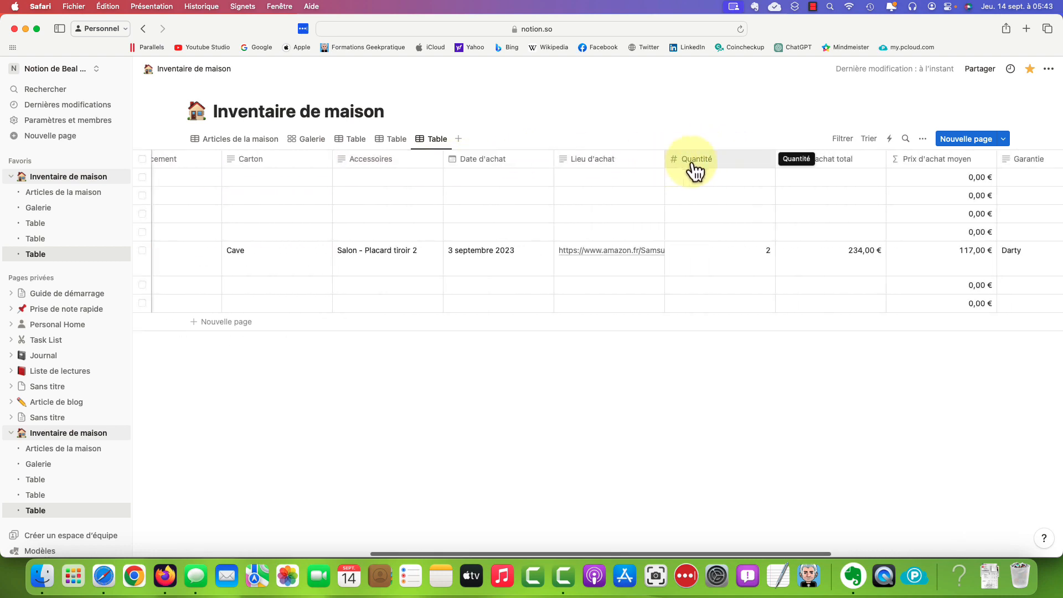
left_click_drag(775, 160, 719, 161)
left_click(748, 112)
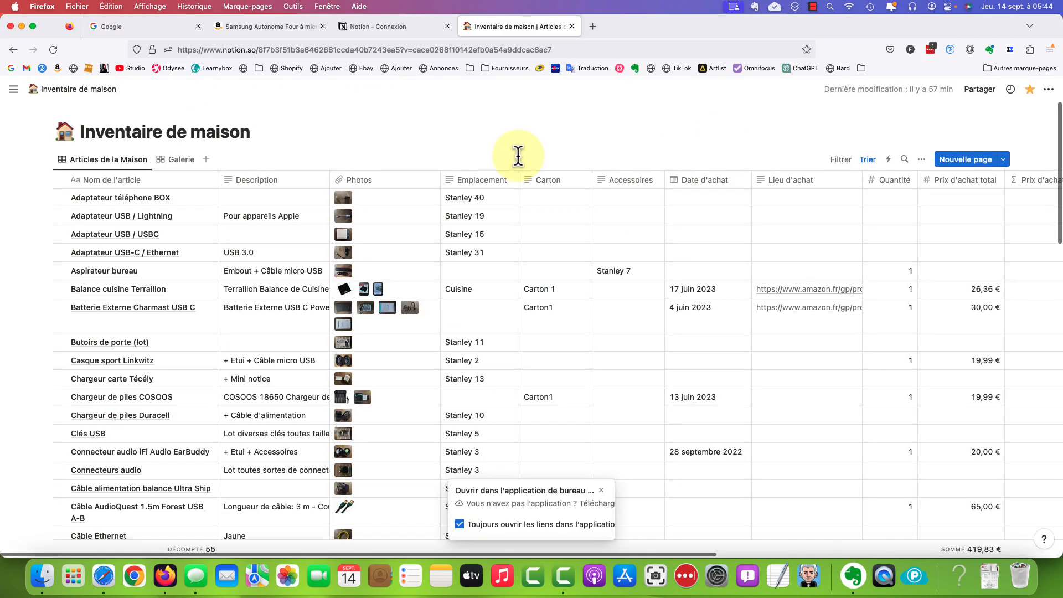
Return to the populated inventory in Firefox and examine its table rows and the item cards of its Galerie view.
scroll(517, 157, "down", 1)
scroll(518, 157, "down", 3)
scroll(518, 161, "down", 5)
scroll(525, 208, "up", 8)
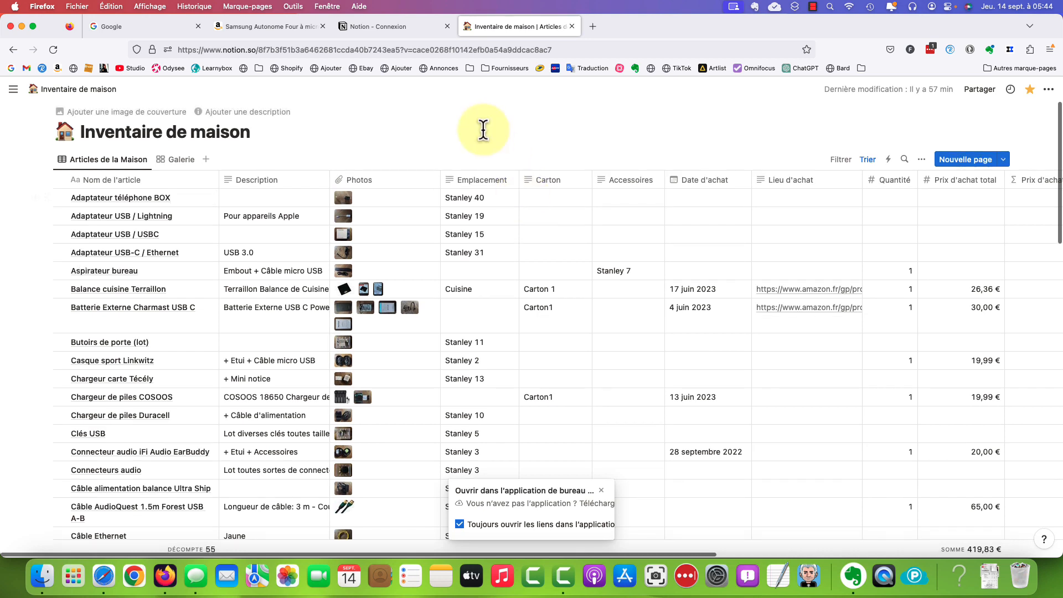
left_click(176, 164)
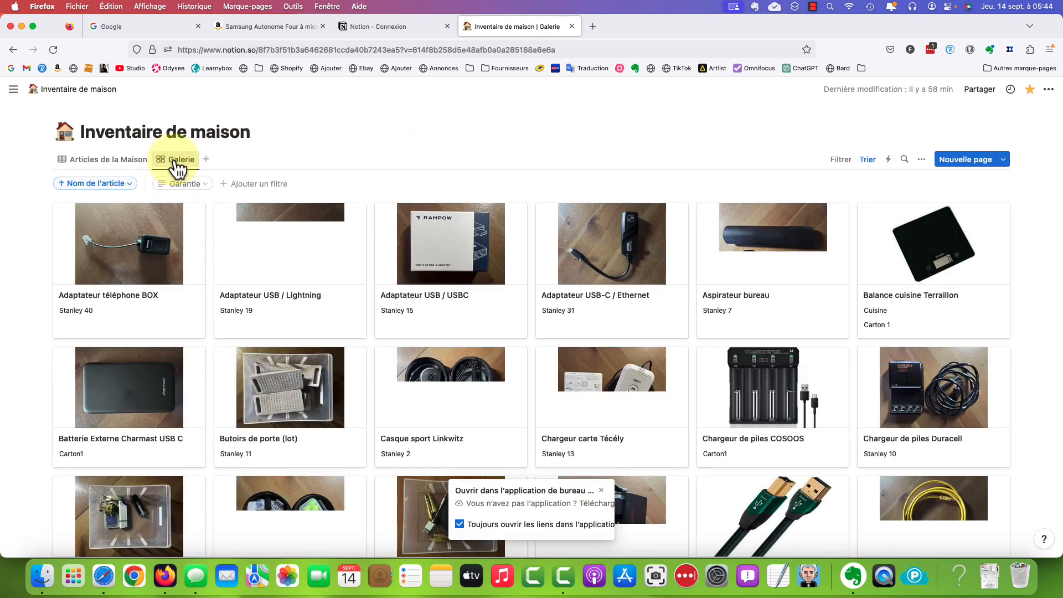
scroll(569, 141, "down", 2)
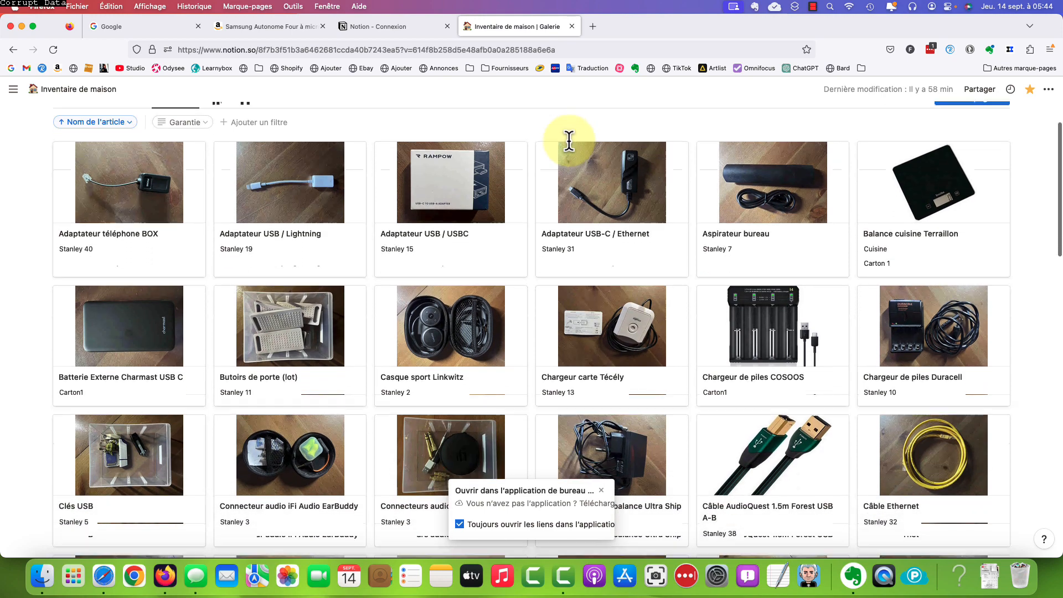
scroll(569, 140, "down", 9)
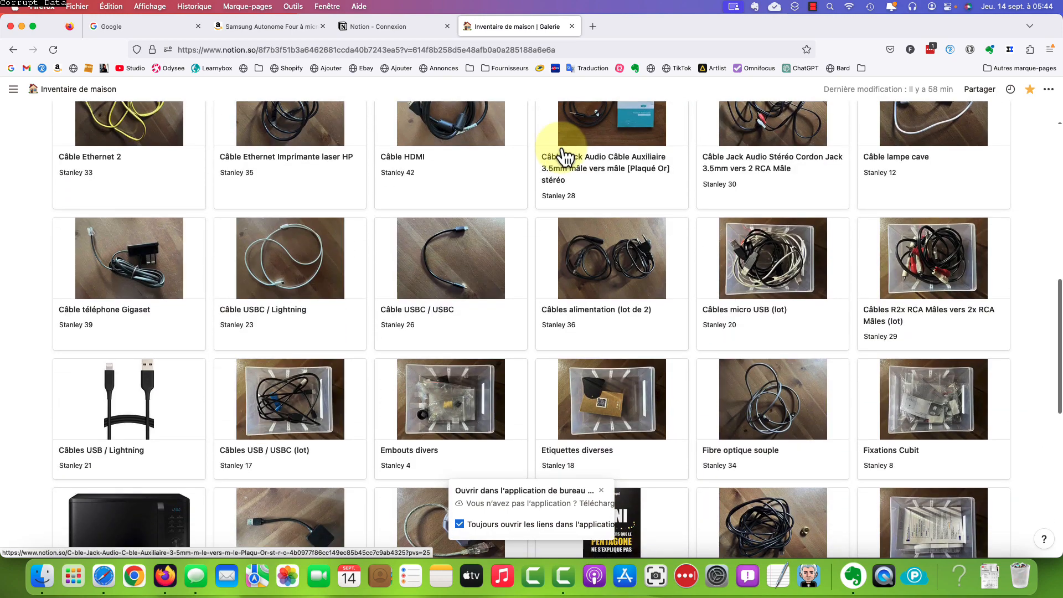
scroll(612, 210, "down", 10)
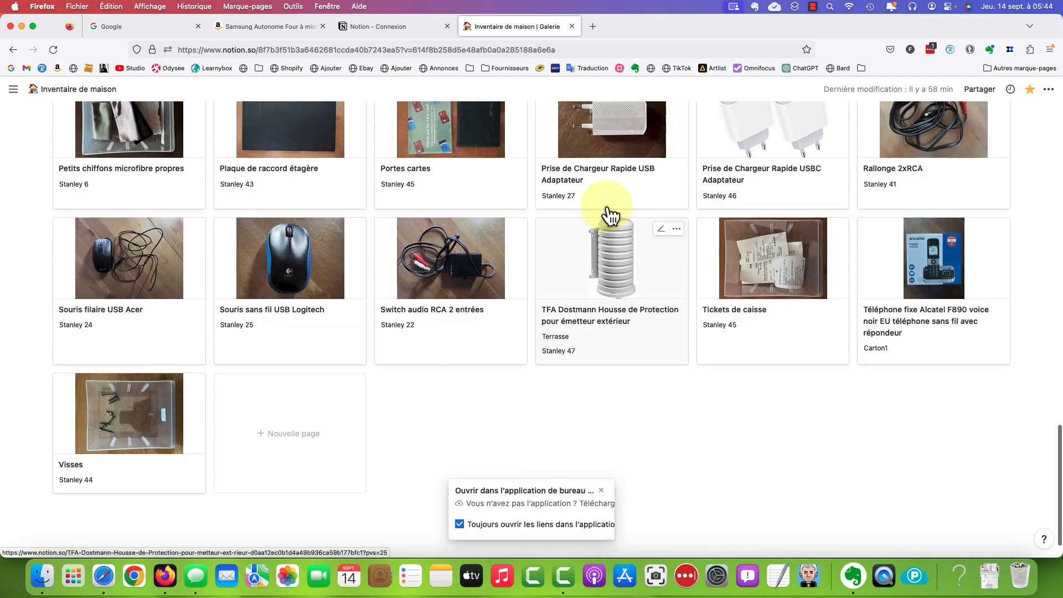
scroll(609, 209, "up", 3)
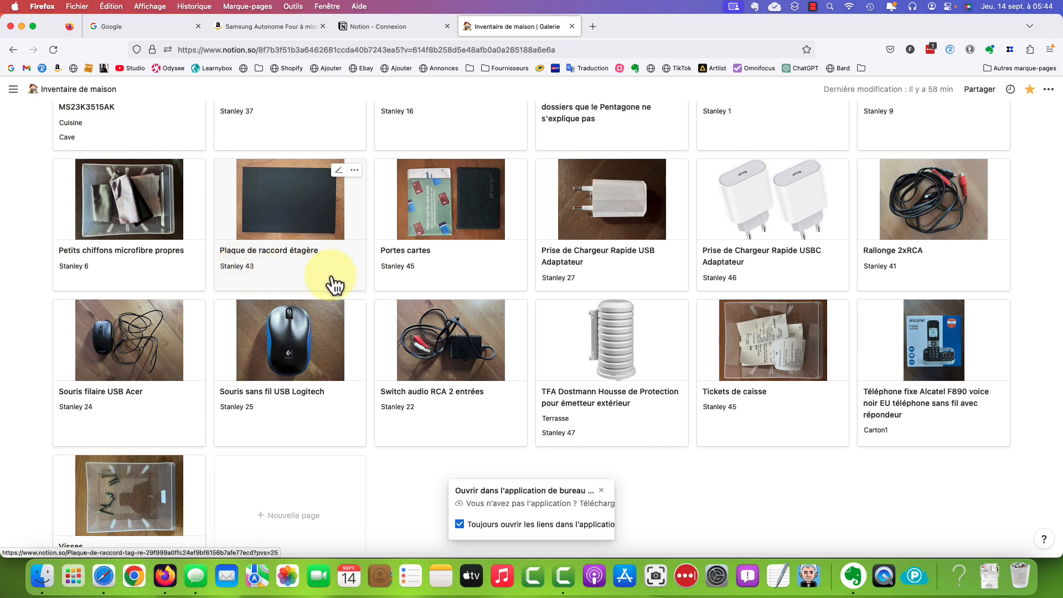
scroll(680, 413, "up", 8)
scroll(668, 403, "up", 2)
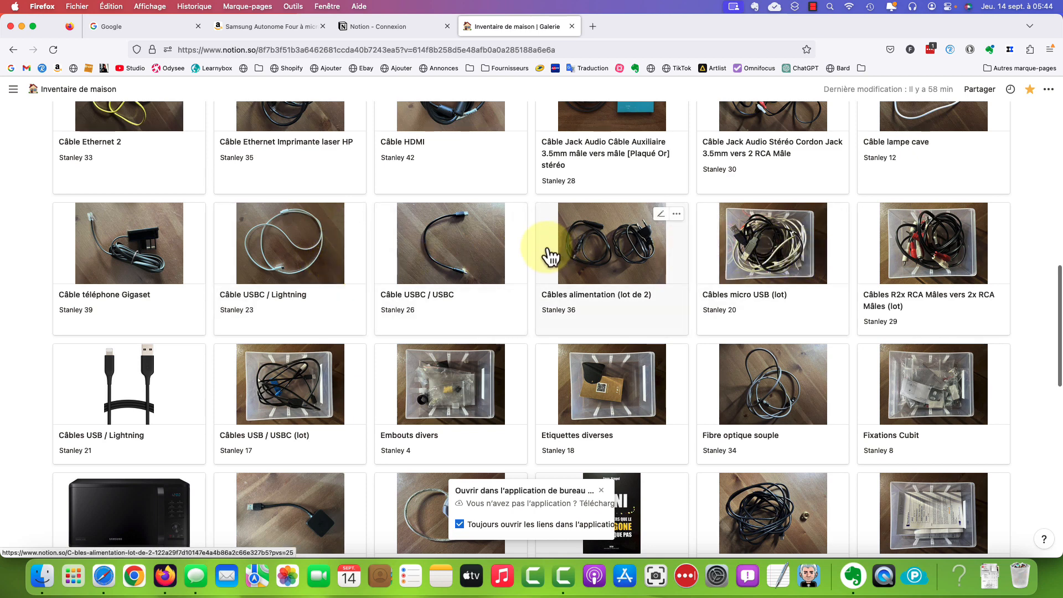
scroll(636, 287, "up", 2)
scroll(636, 304, "up", 1)
scroll(636, 305, "up", 1)
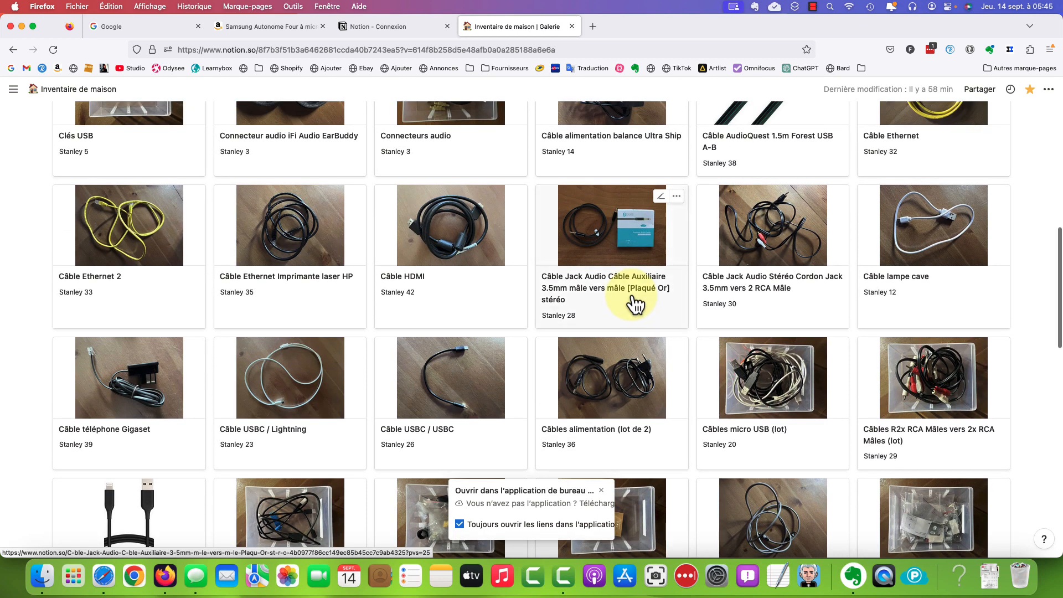
scroll(636, 303, "down", 2)
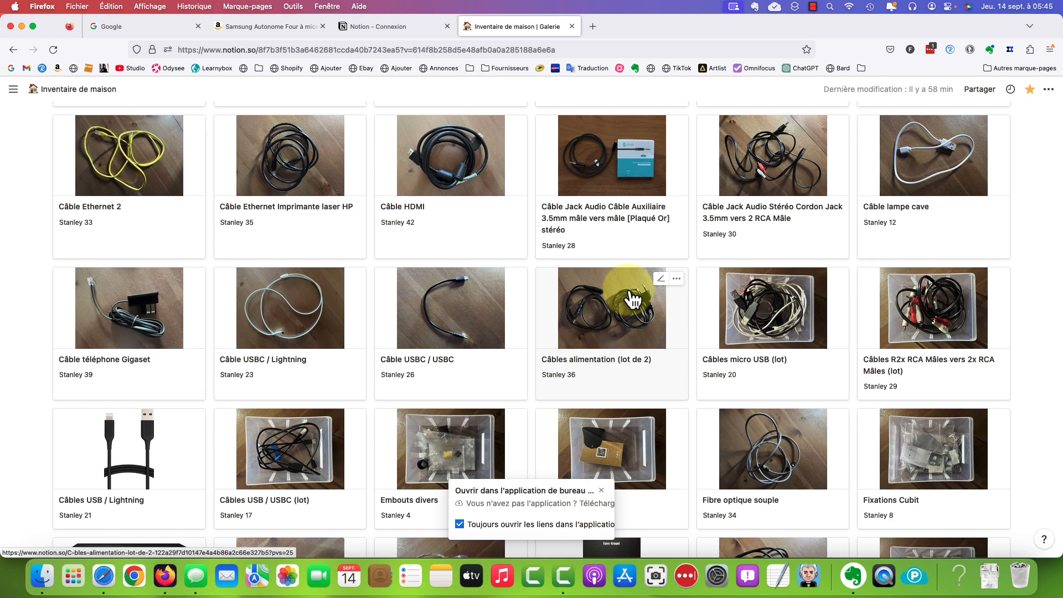
scroll(633, 299, "up", 15)
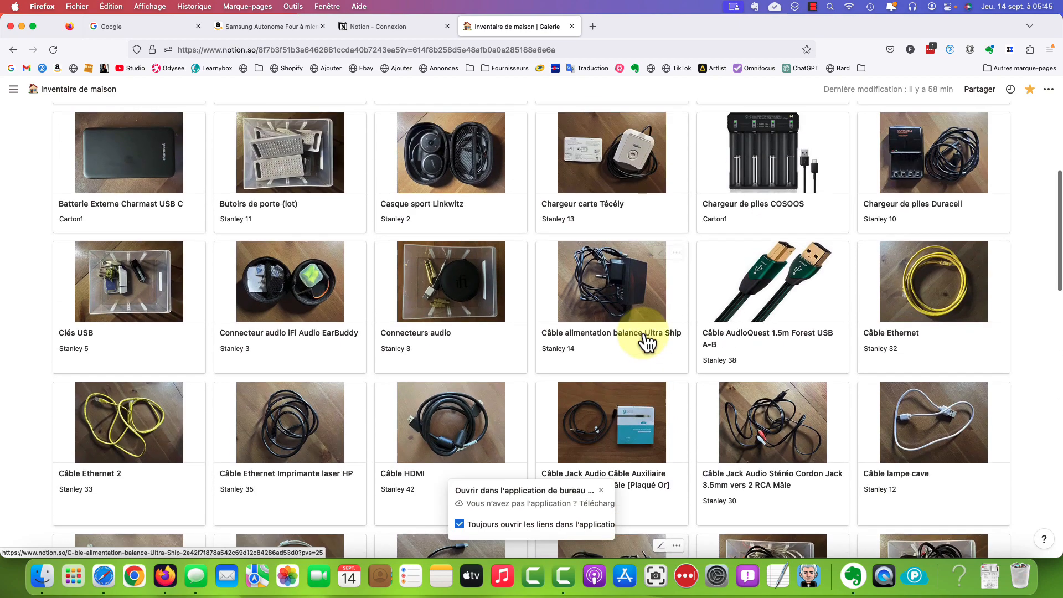
scroll(648, 343, "up", 1)
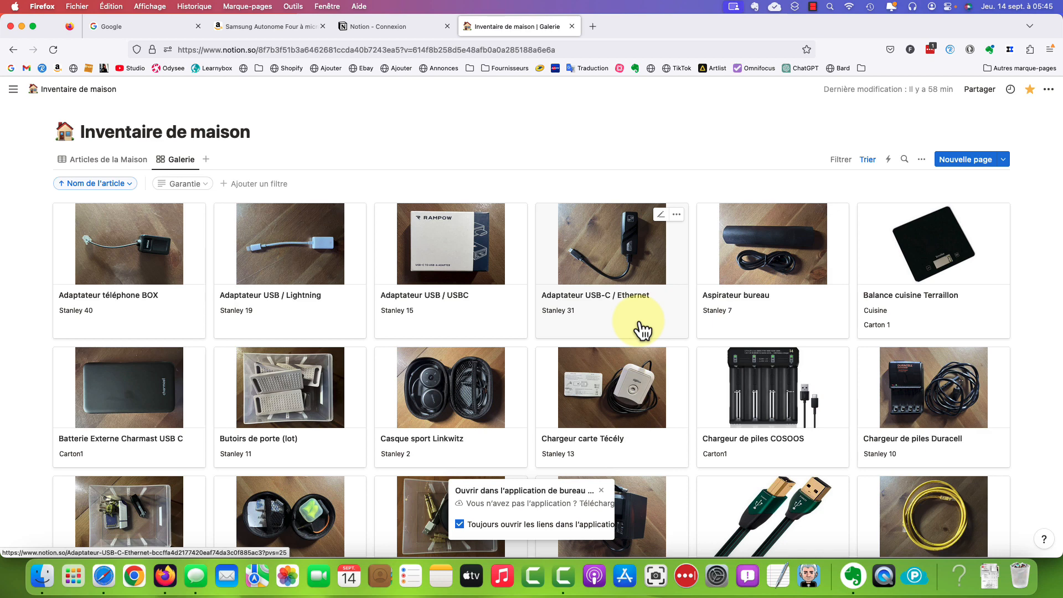
Search the Articles de la Maison table view for "cable usb".
left_click(111, 162)
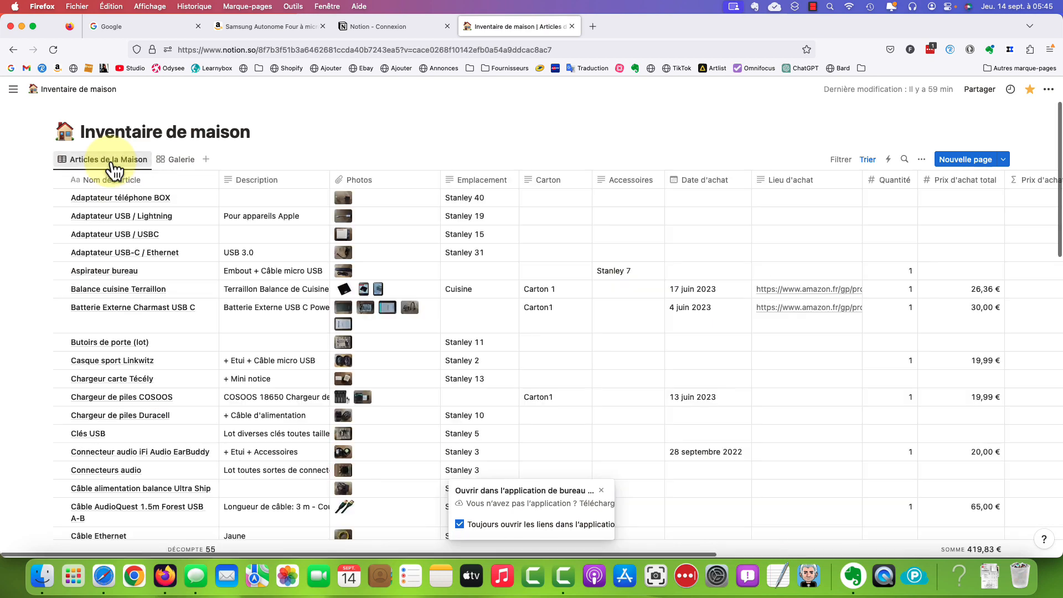
left_click(905, 160)
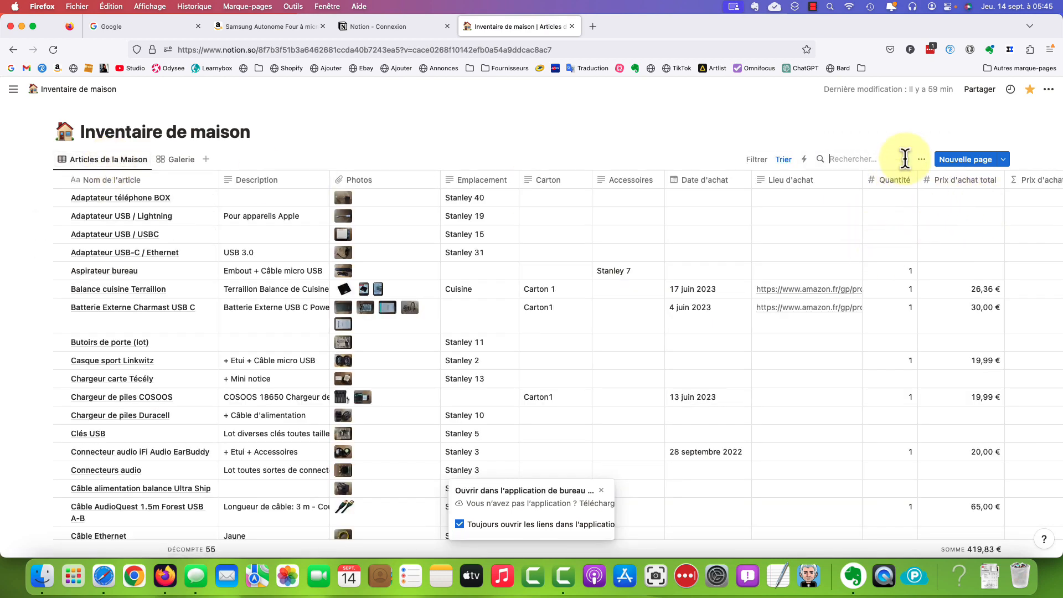
type("cabk")
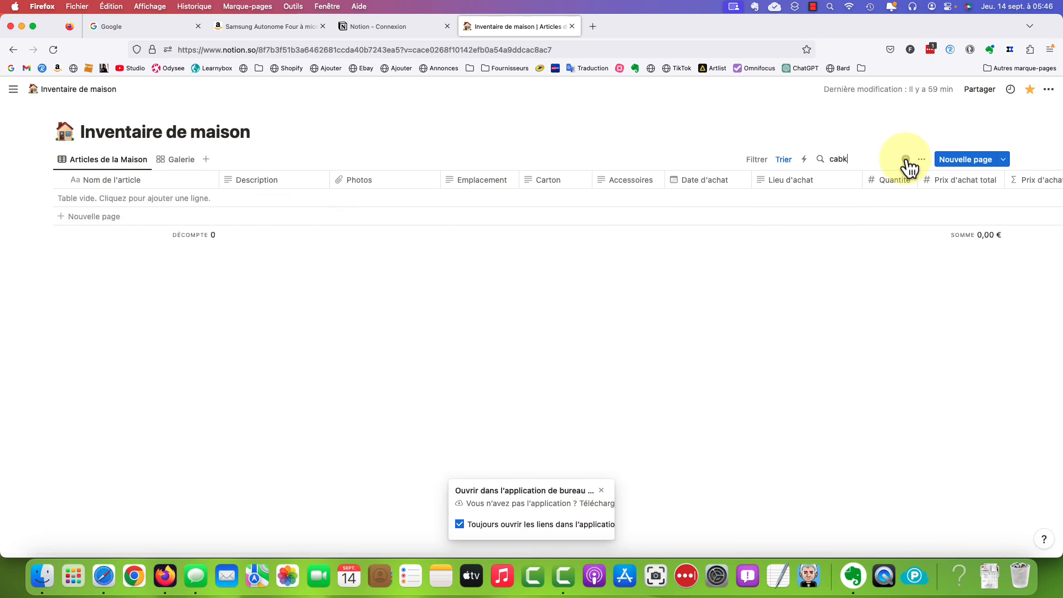
key("BackSpace")
type("le usb")
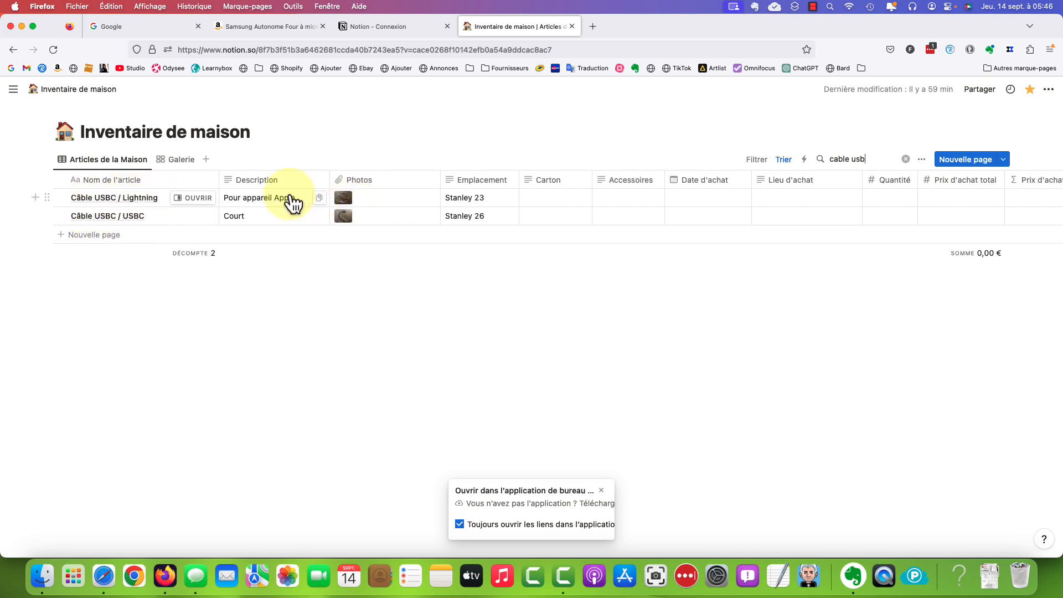
Open the Câble USBC / Lightning entry to review its properties, close it and clear the table search.
left_click(205, 199)
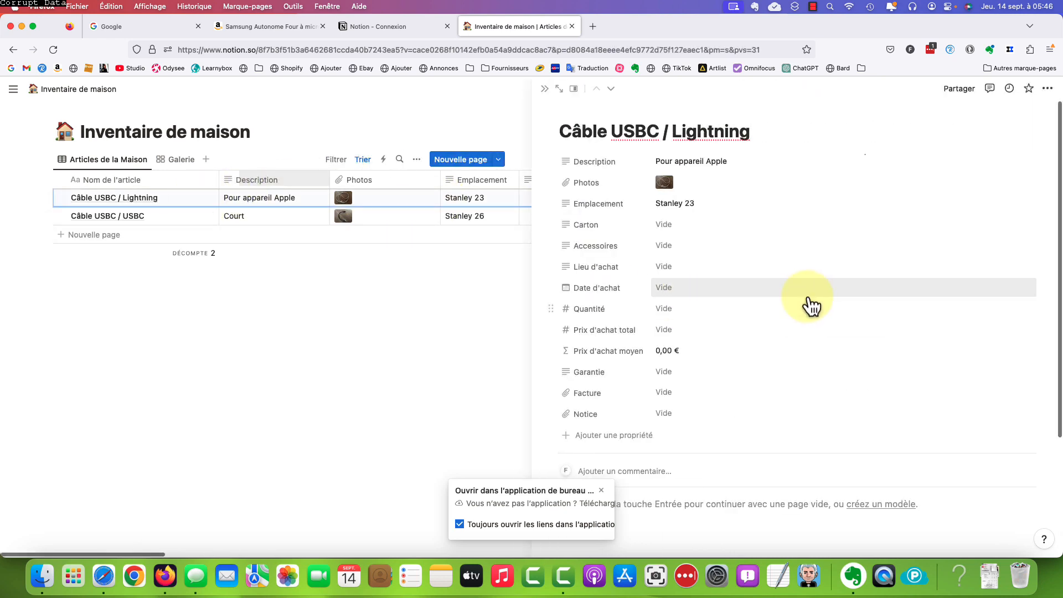
scroll(811, 306, "down", 3)
scroll(807, 304, "up", 3)
left_click(244, 328)
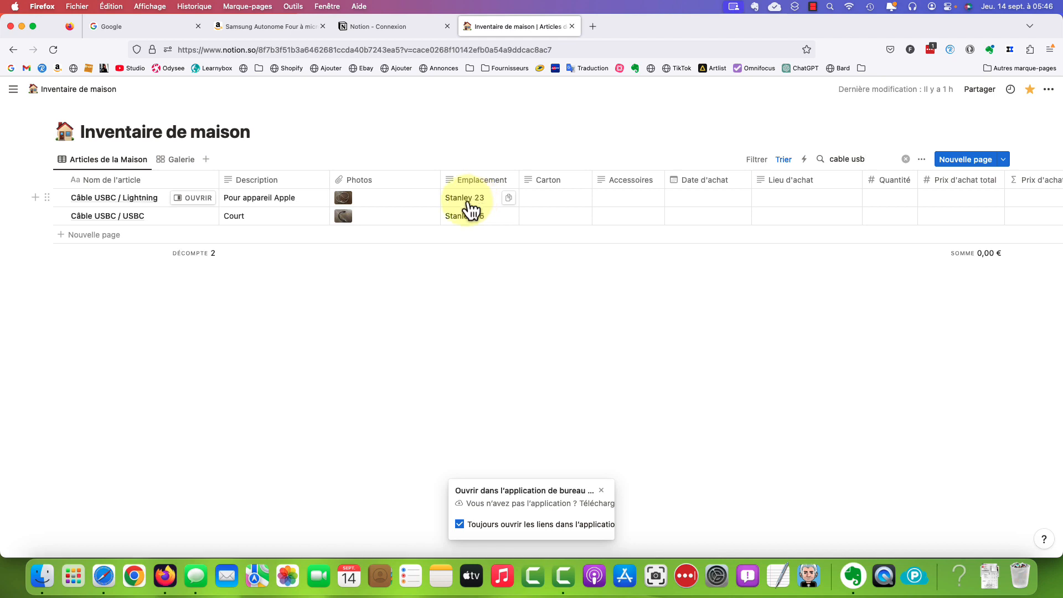
left_click(906, 158)
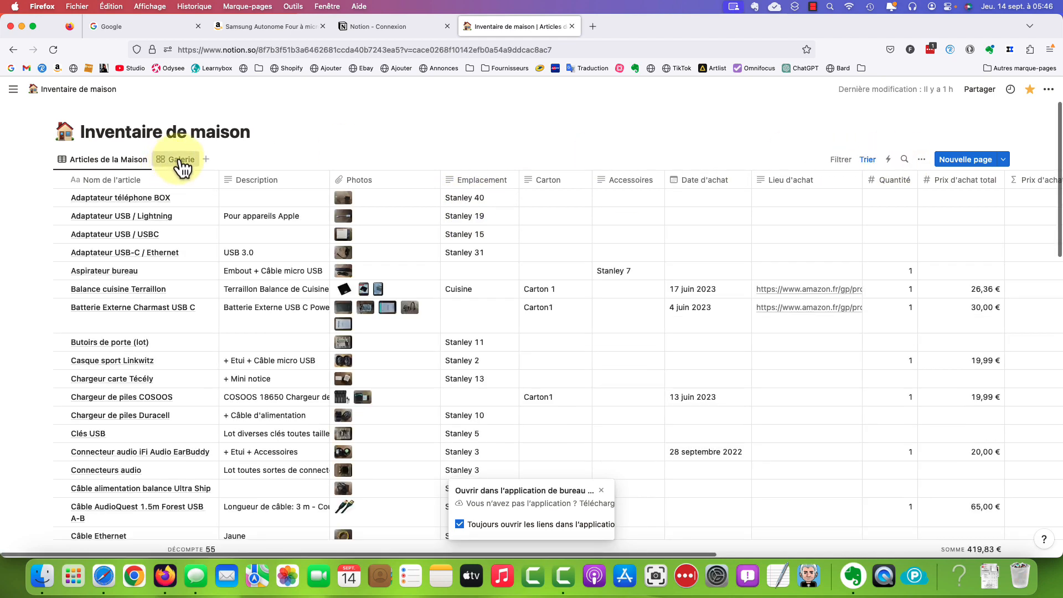
Search the Galerie view for "casque".
left_click(181, 160)
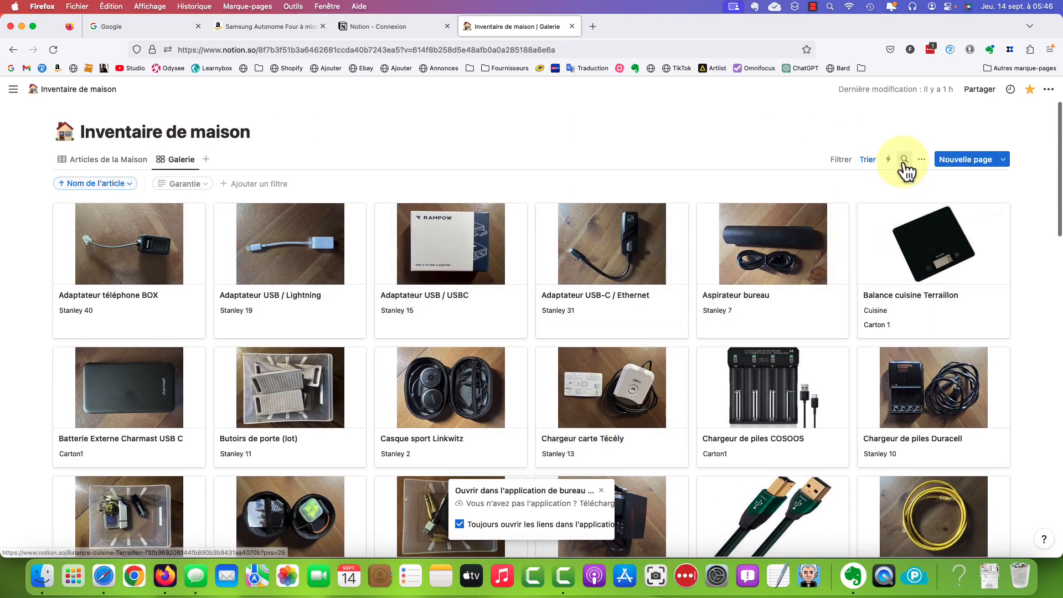
left_click(905, 160)
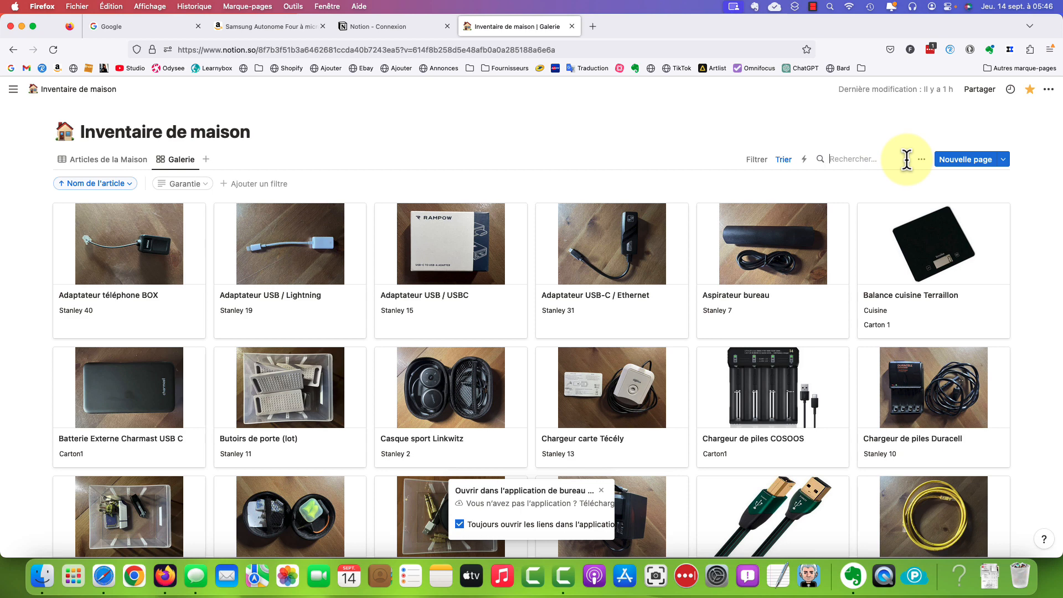
type("casque")
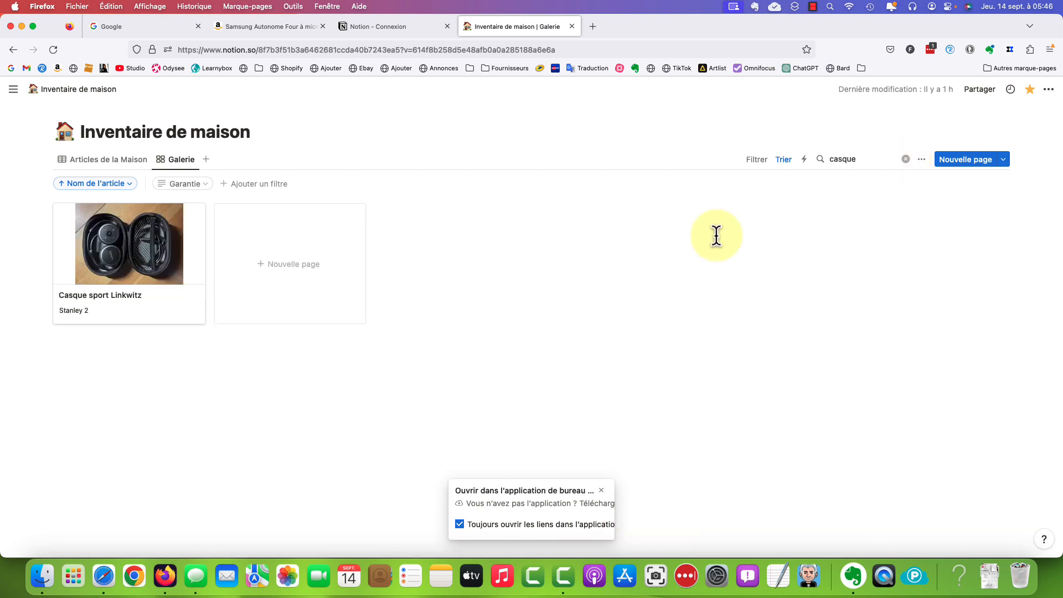
Open the Casque sport Linkwitz card, review all its properties and close it.
left_click(132, 260)
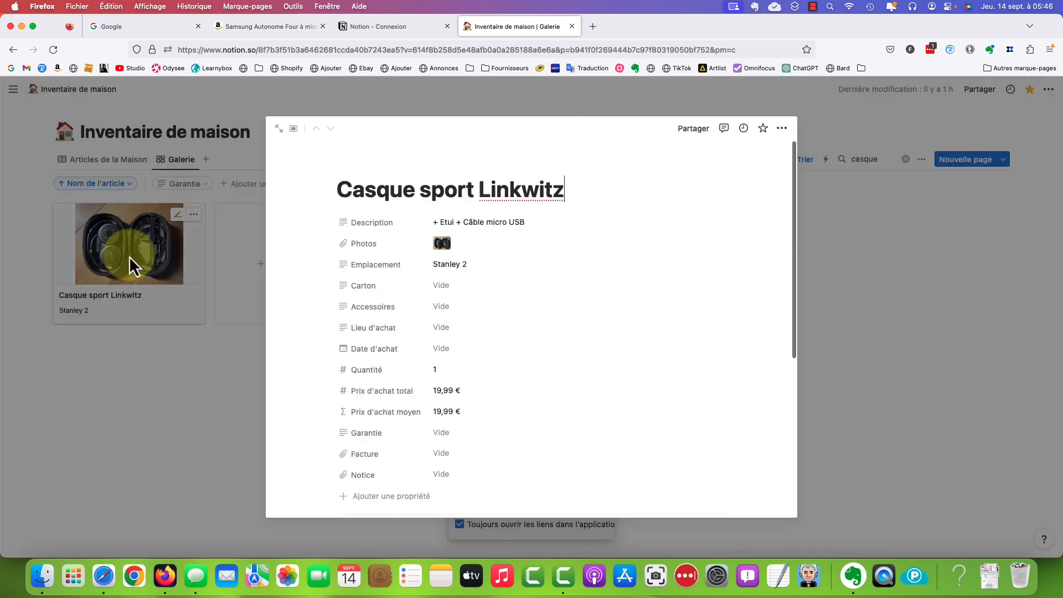
scroll(551, 352, "down", 2)
scroll(550, 348, "down", 5)
scroll(550, 348, "up", 6)
key("Escape")
Search the Galerie view for "four" and open the Samsung microwave card to review its properties.
double_click(855, 159)
type("four")
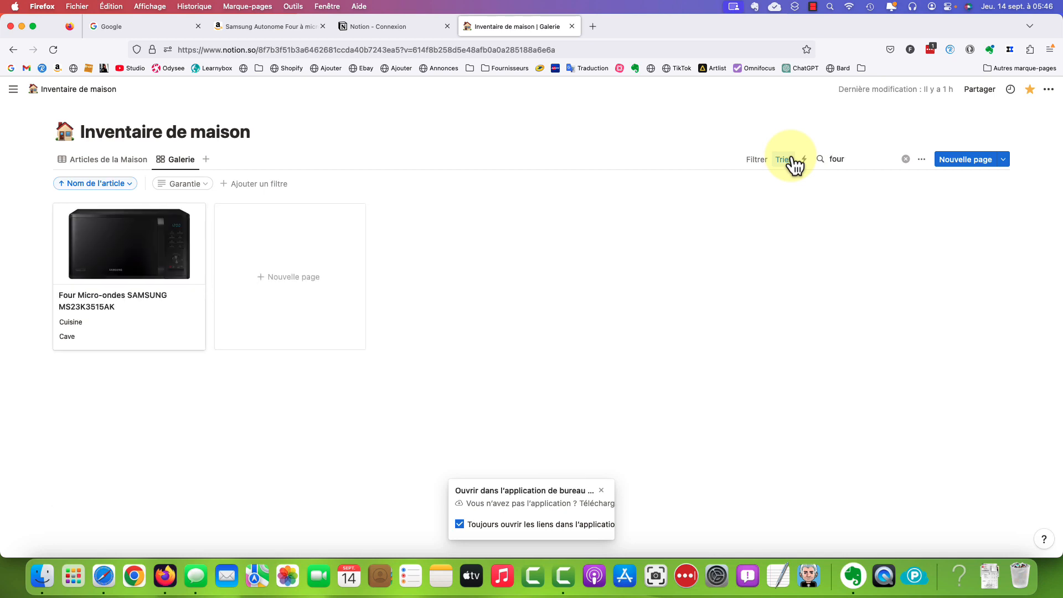
left_click(110, 254)
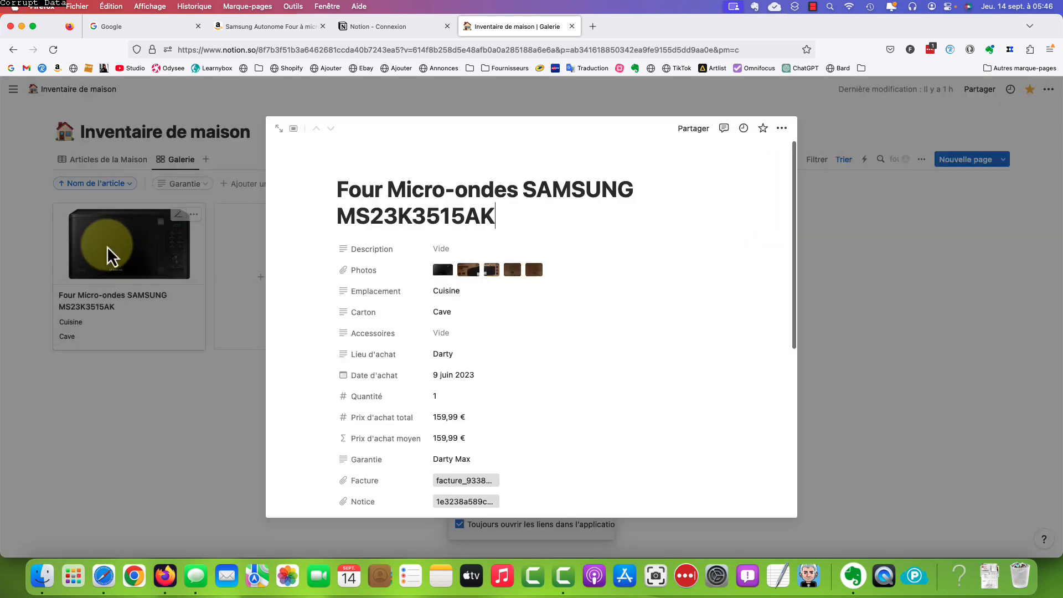
scroll(523, 360, "down", 6)
scroll(522, 352, "up", 5)
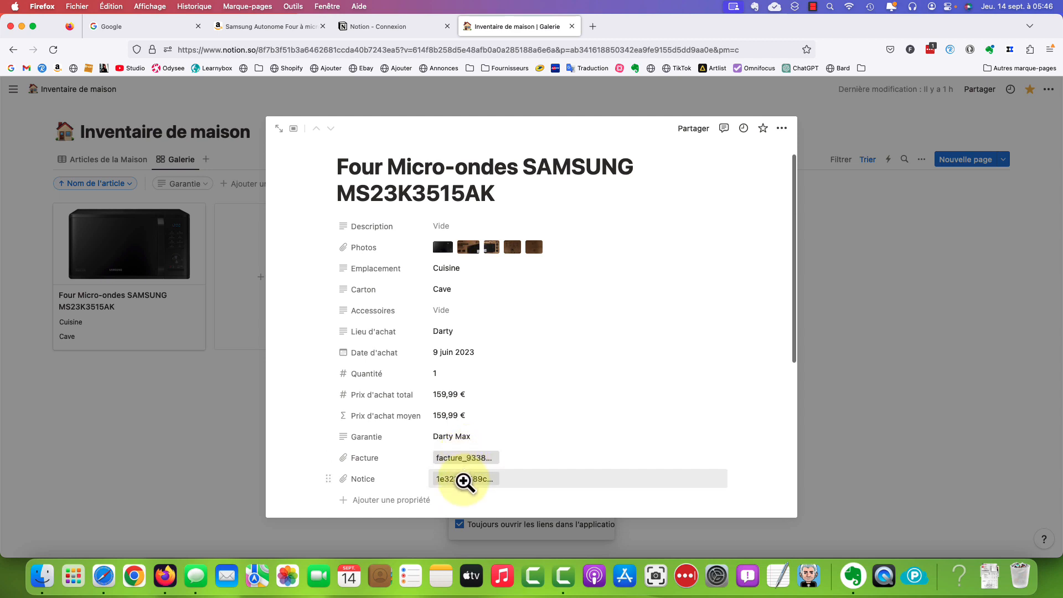
Open the PDF attached to the microwave's Notice property, skim its pages and close it.
left_click(464, 479)
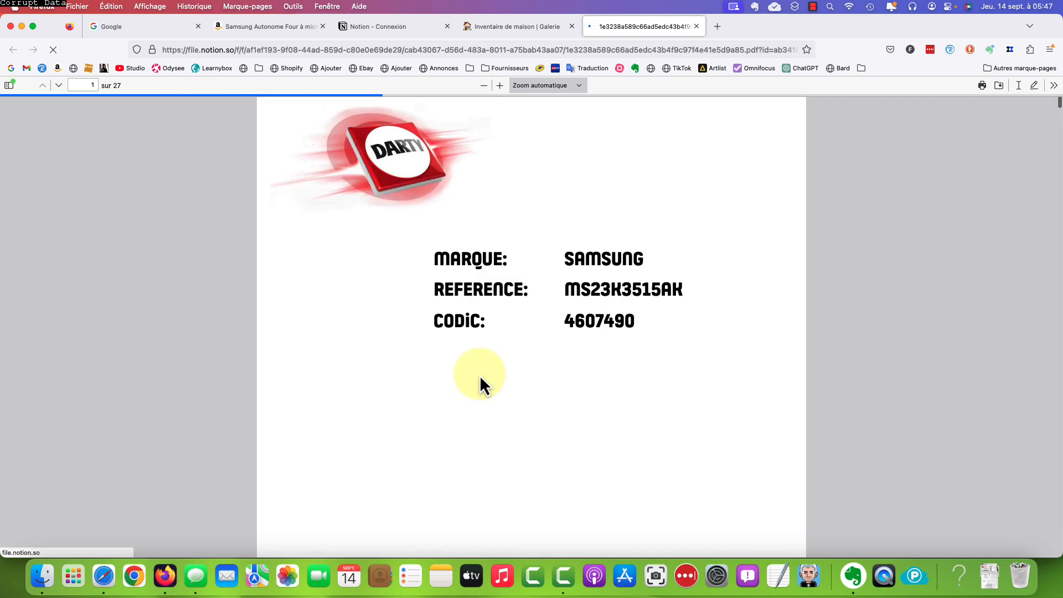
scroll(523, 349, "down", 10)
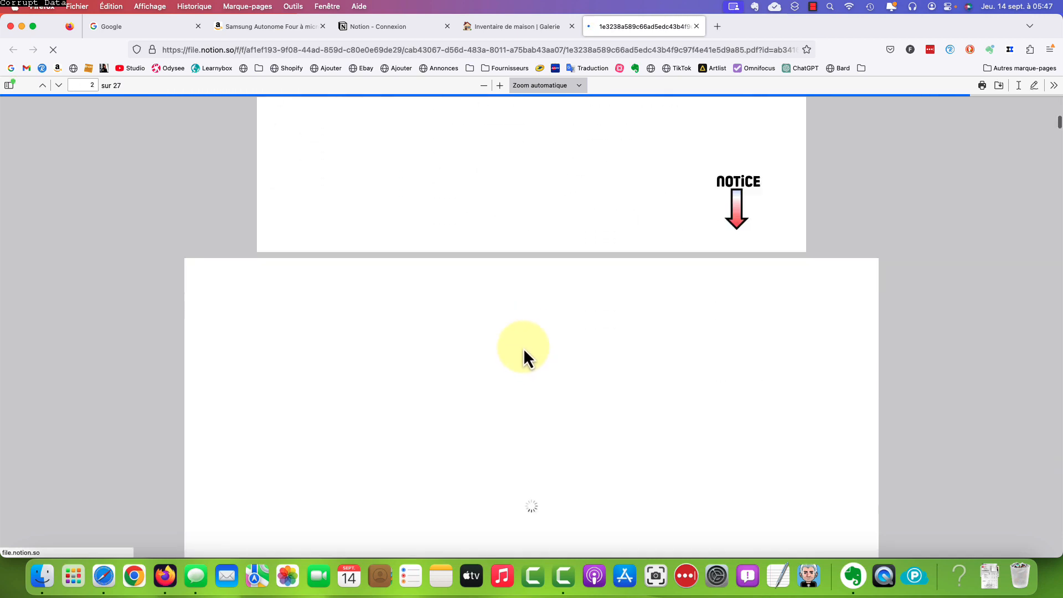
scroll(523, 347, "down", 15)
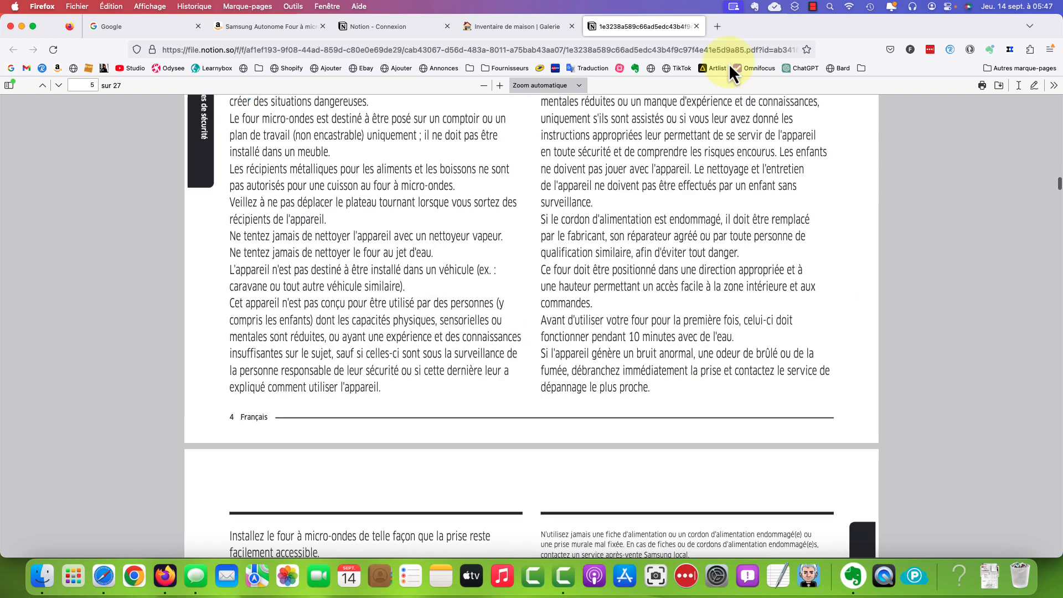
left_click(698, 28)
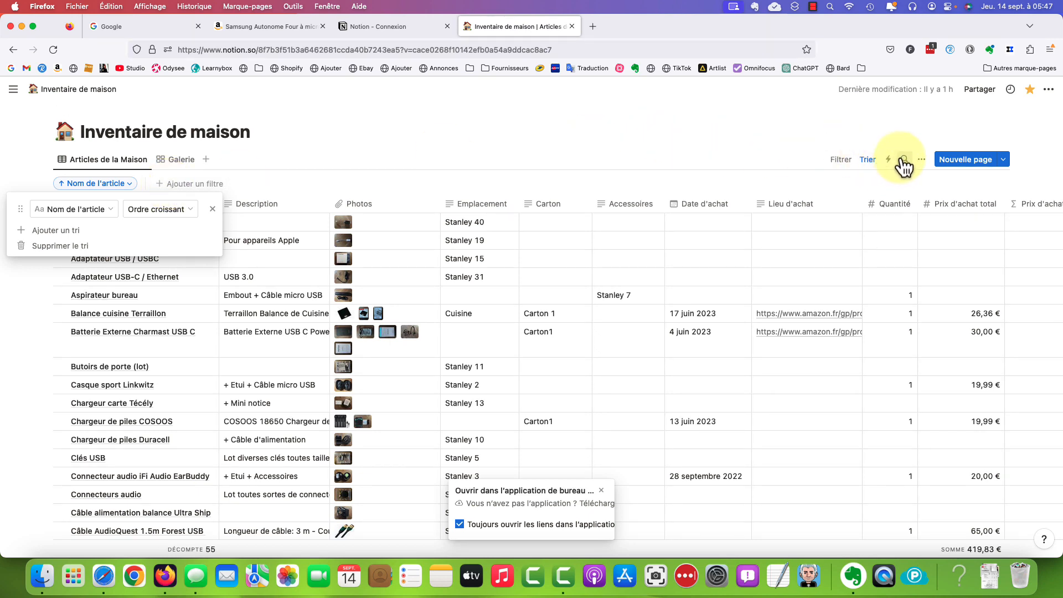
Filter the Articles de la Maison table on Nom de l'article containing "balance".
scroll(901, 166, "right", 1)
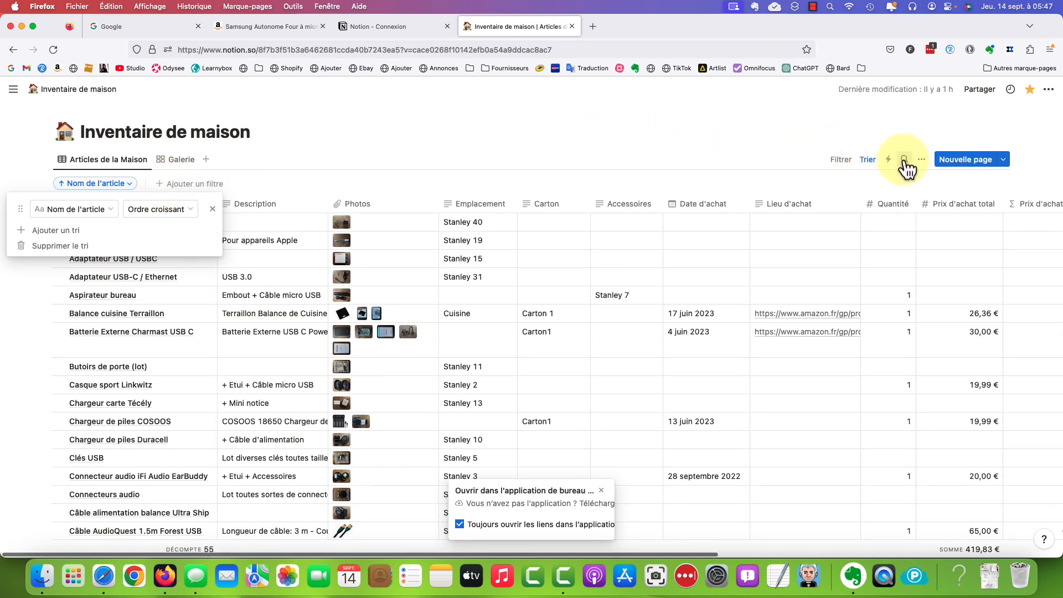
scroll(520, 145, "left", 1)
left_click(181, 185)
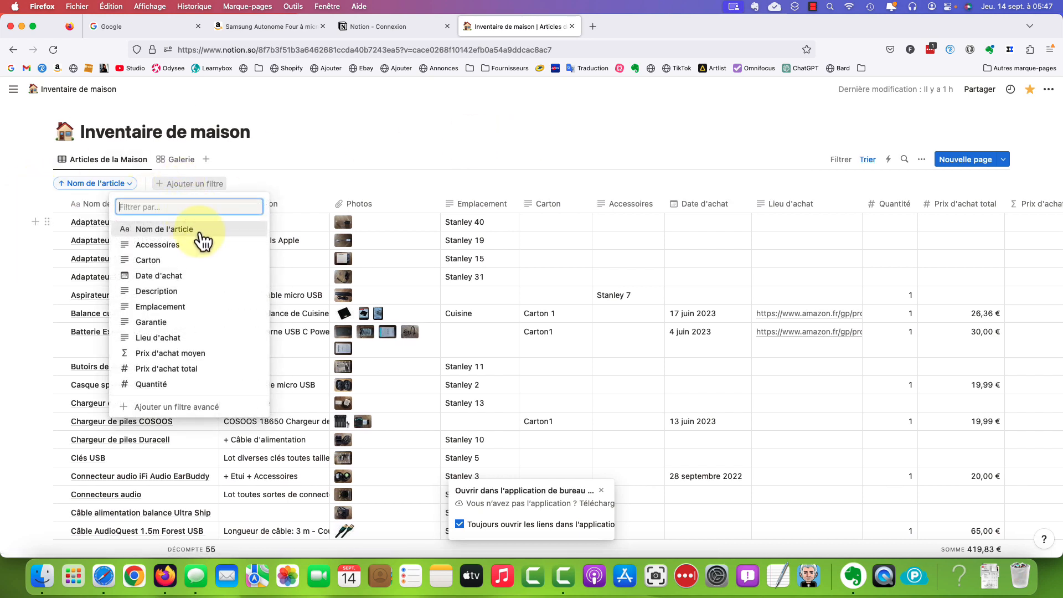
left_click(177, 231)
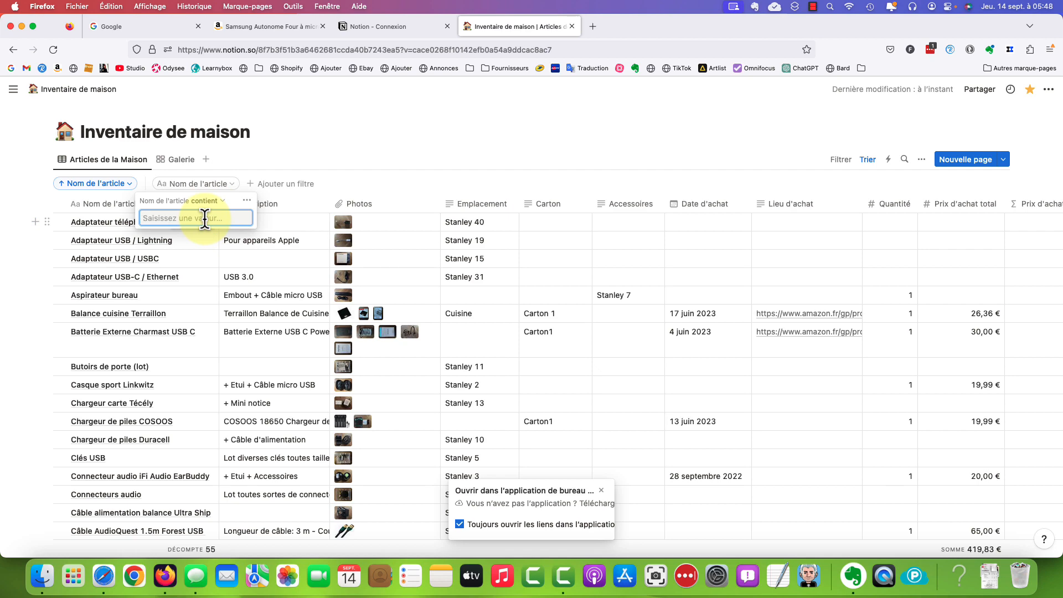
type("balance")
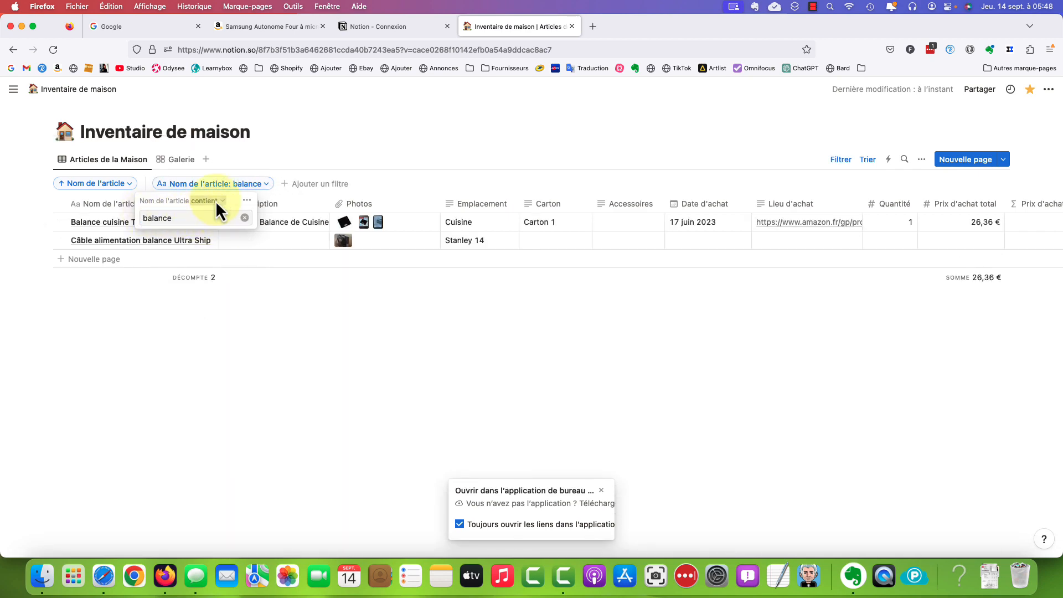
Switch the Nom de l'article filter's condition to "Ne contient pas" and clear its value.
left_click(214, 201)
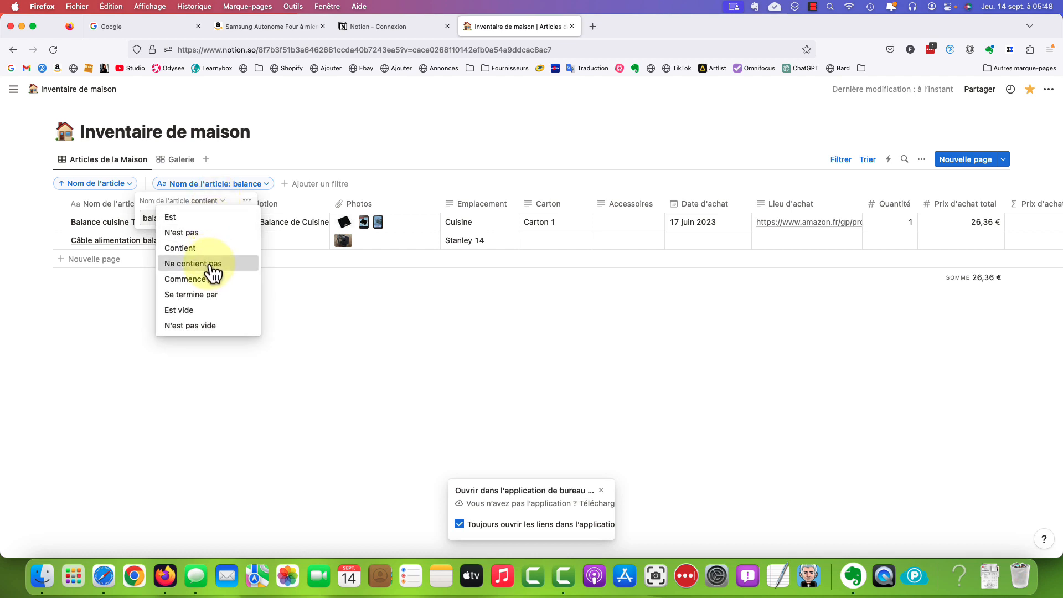
left_click(211, 264)
left_click(217, 201)
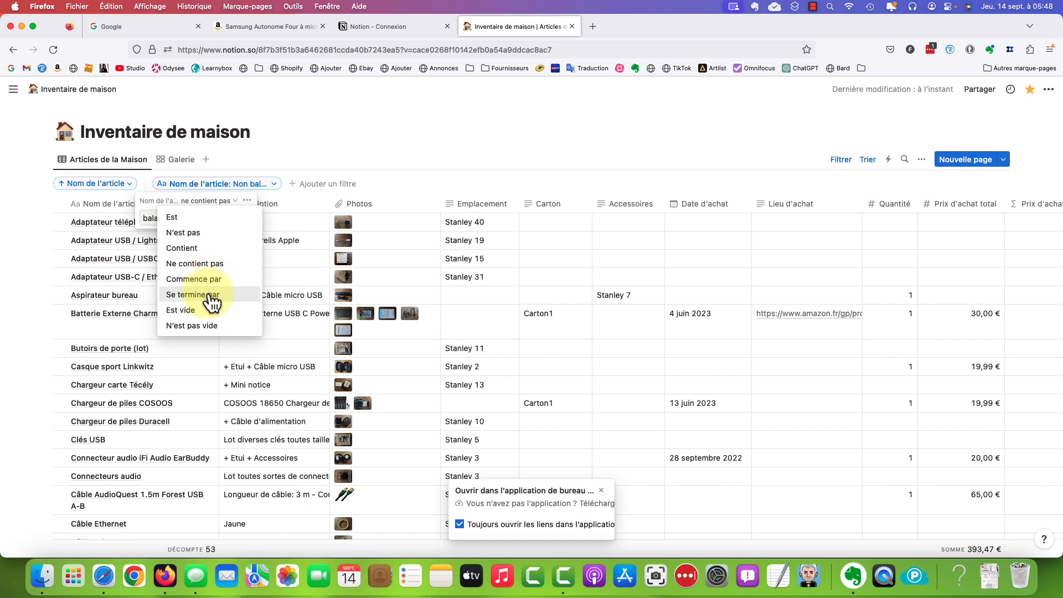
left_click(328, 87)
left_click(244, 218)
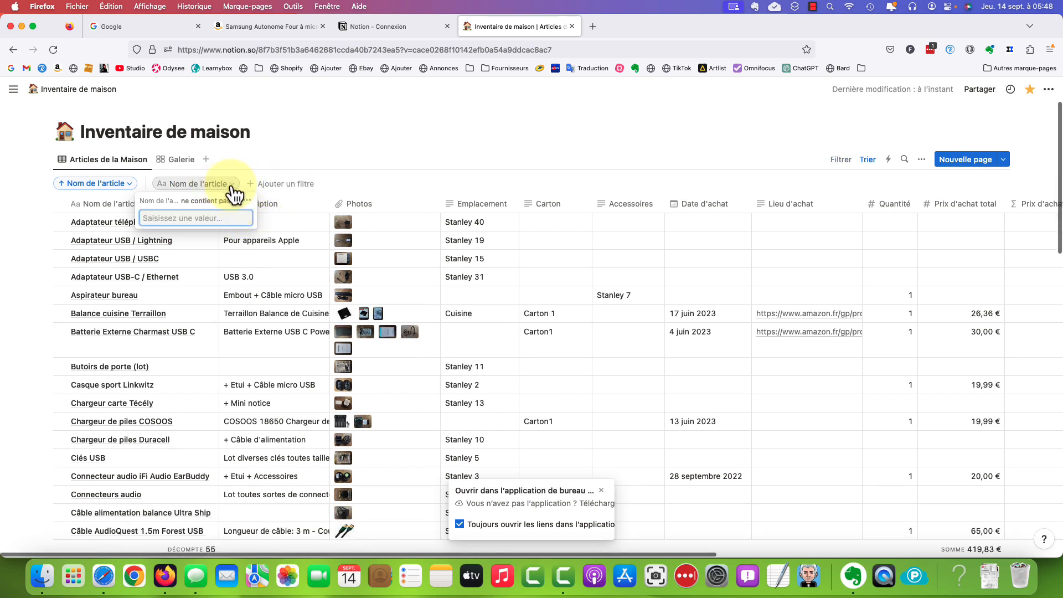
left_click(385, 116)
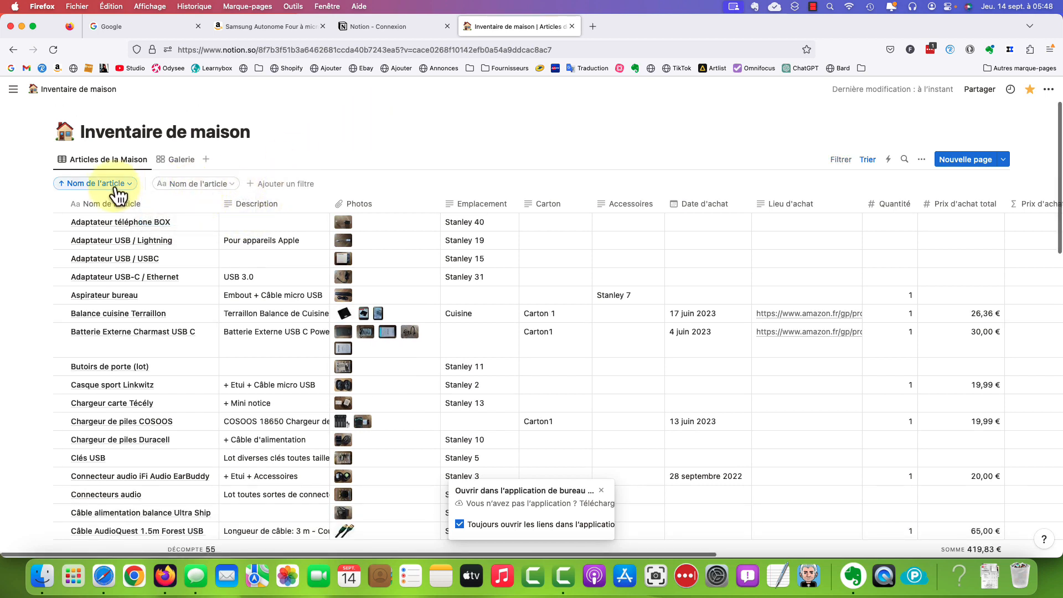
Delete the Nom de l'article filter from the Articles de la Maison table.
left_click(283, 184)
left_click(376, 144)
left_click(227, 185)
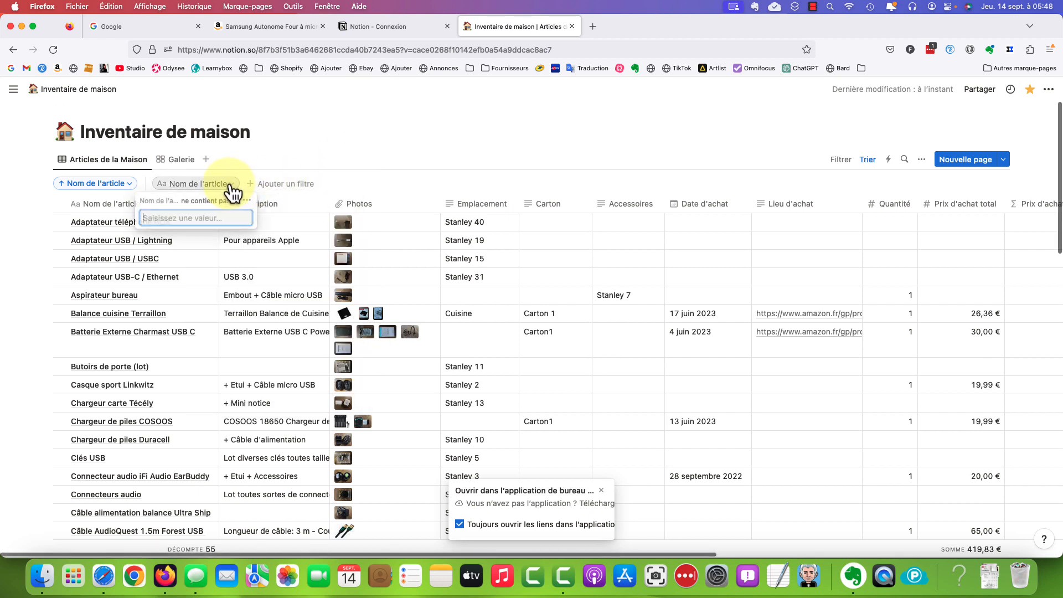
left_click(247, 201)
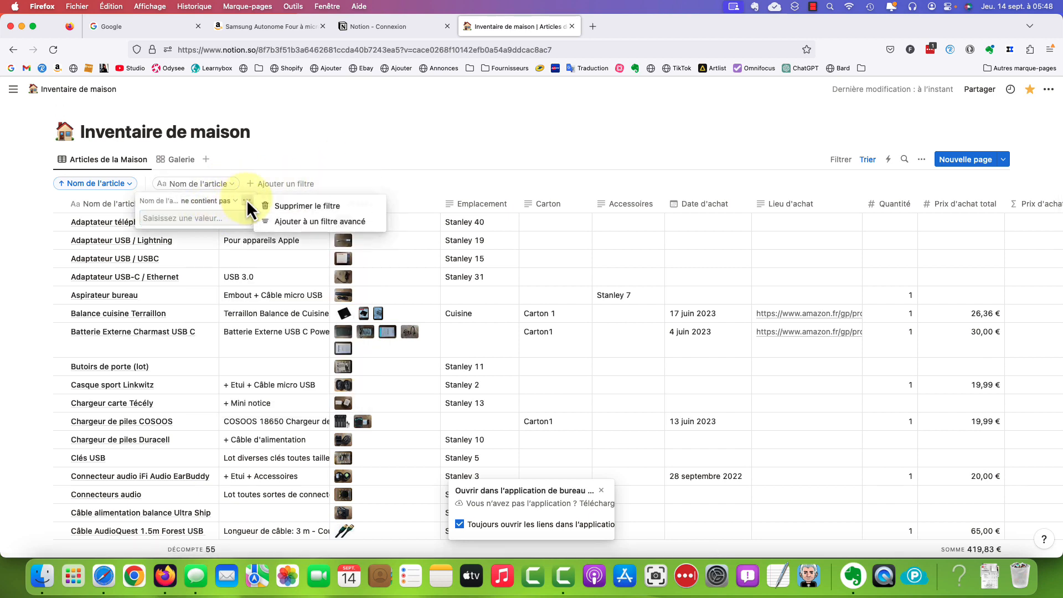
left_click(317, 207)
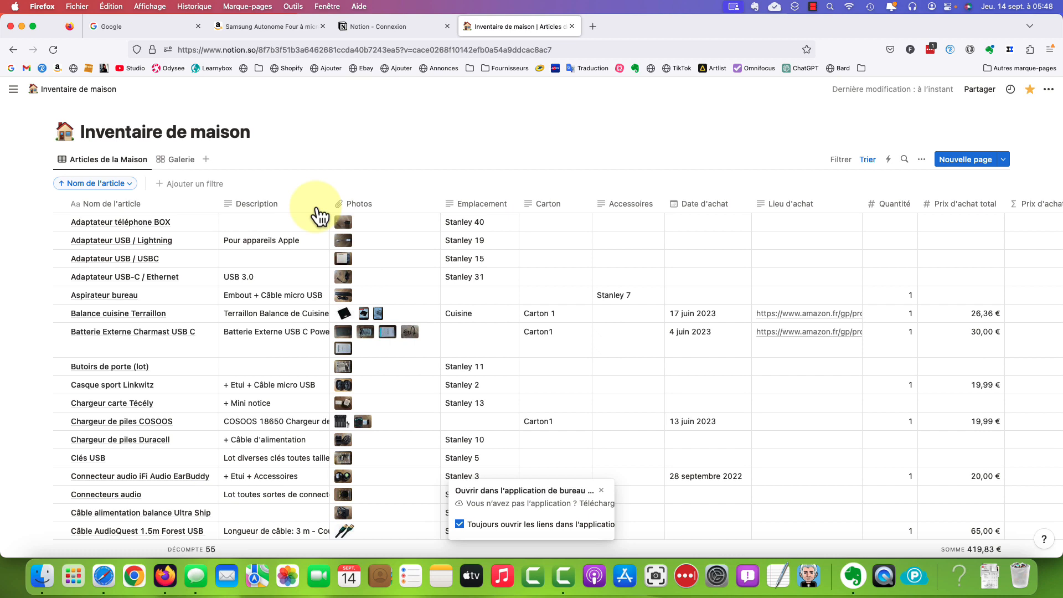
Change the table's existing sort to Date d'achat in descending order (Ordre décroissant).
left_click(869, 160)
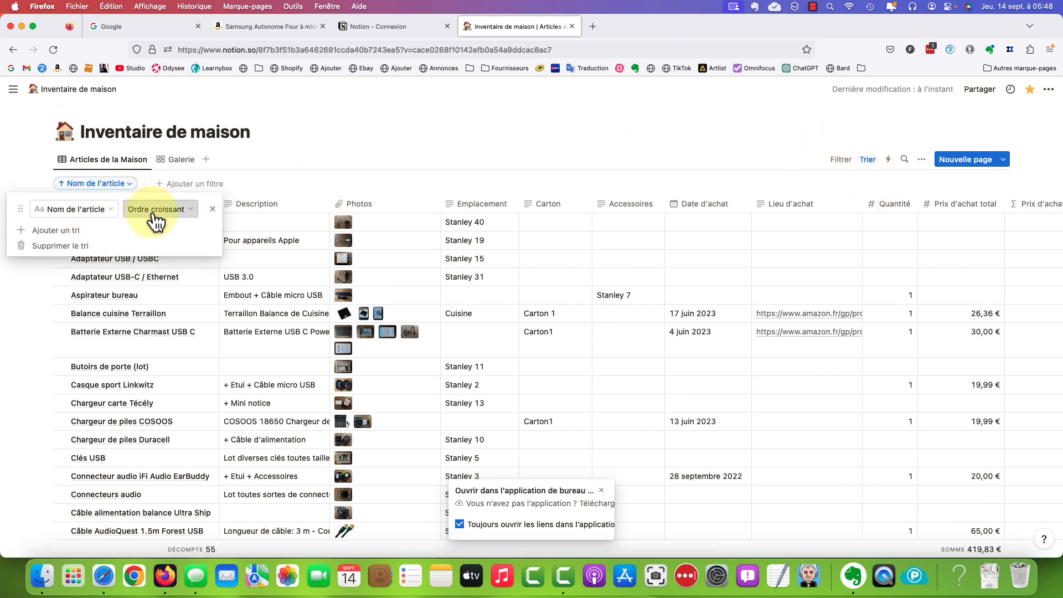
left_click(95, 213)
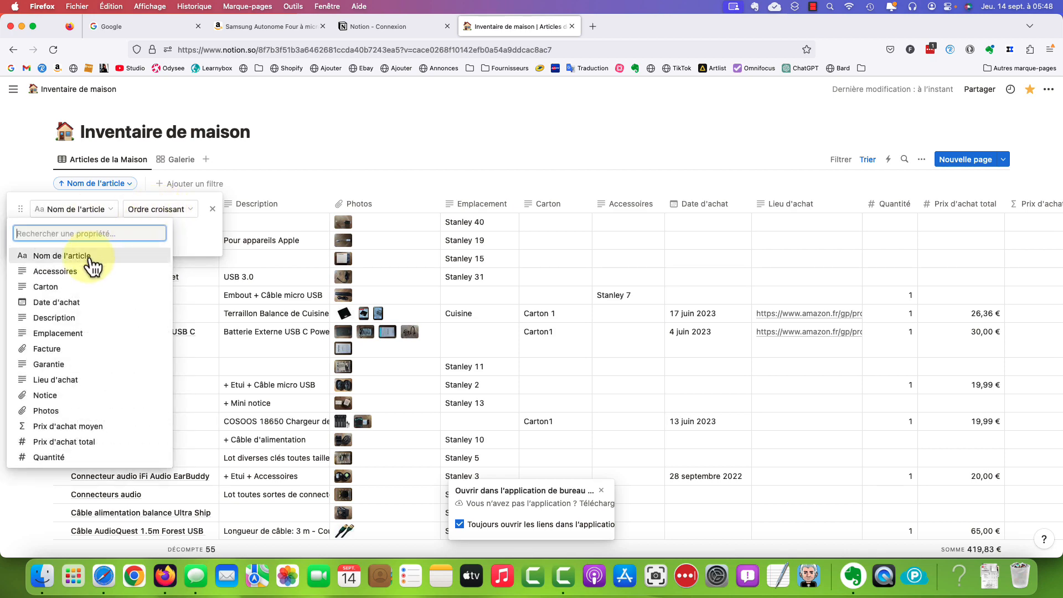
left_click(74, 303)
left_click(165, 209)
left_click(146, 246)
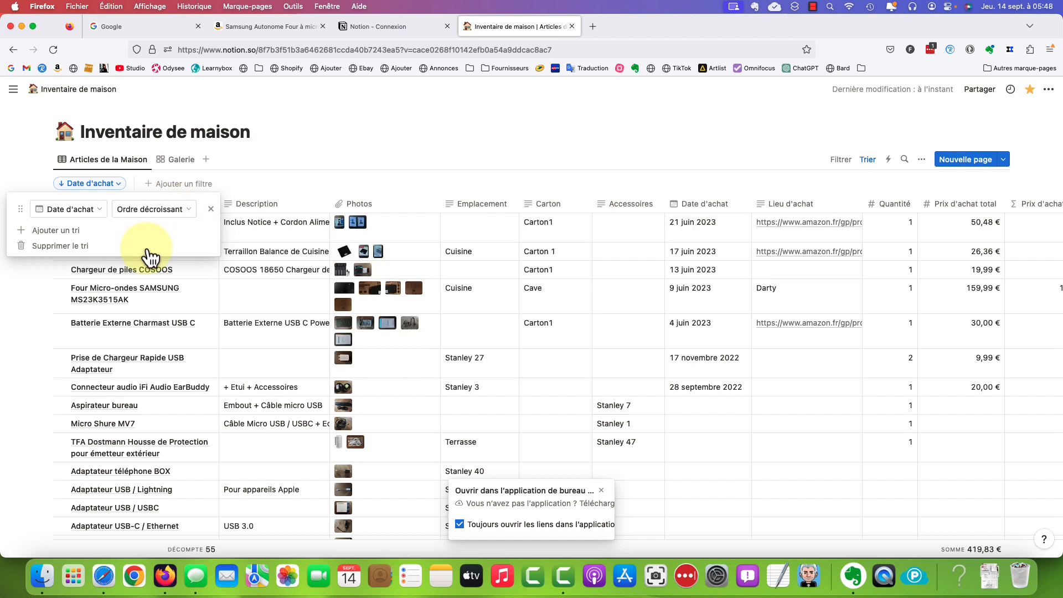
Add an ascending sort on Carton and move it ahead of the Date d'achat sort.
left_click(61, 238)
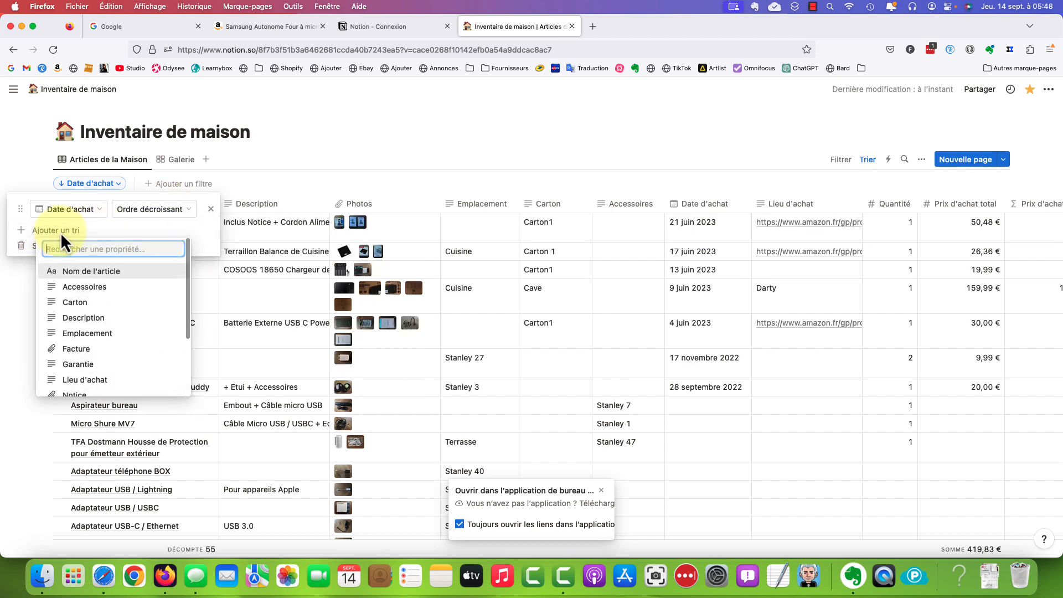
left_click(102, 309)
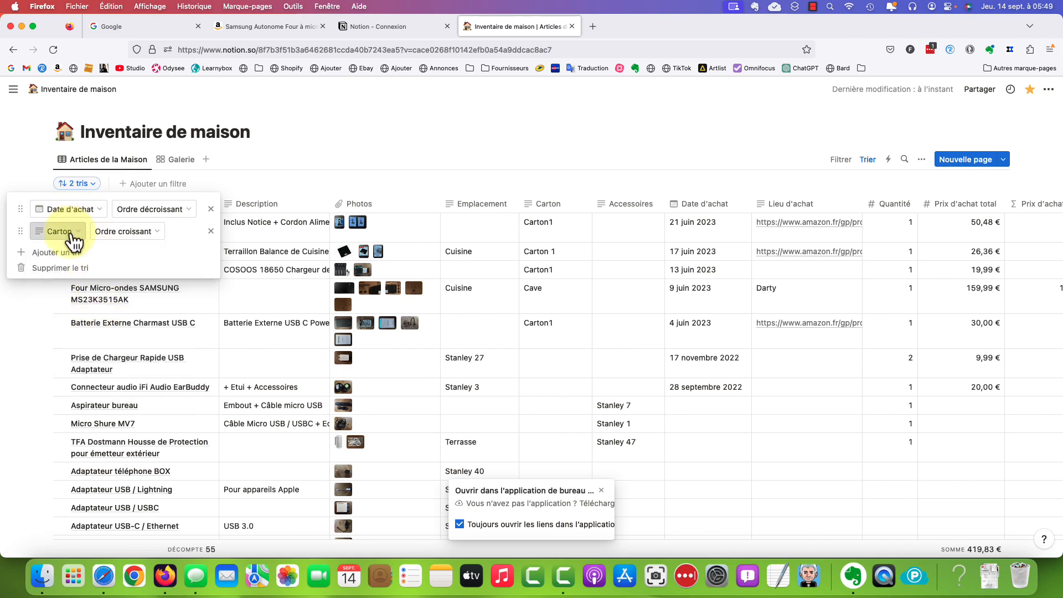
left_click(155, 231)
left_click(195, 254)
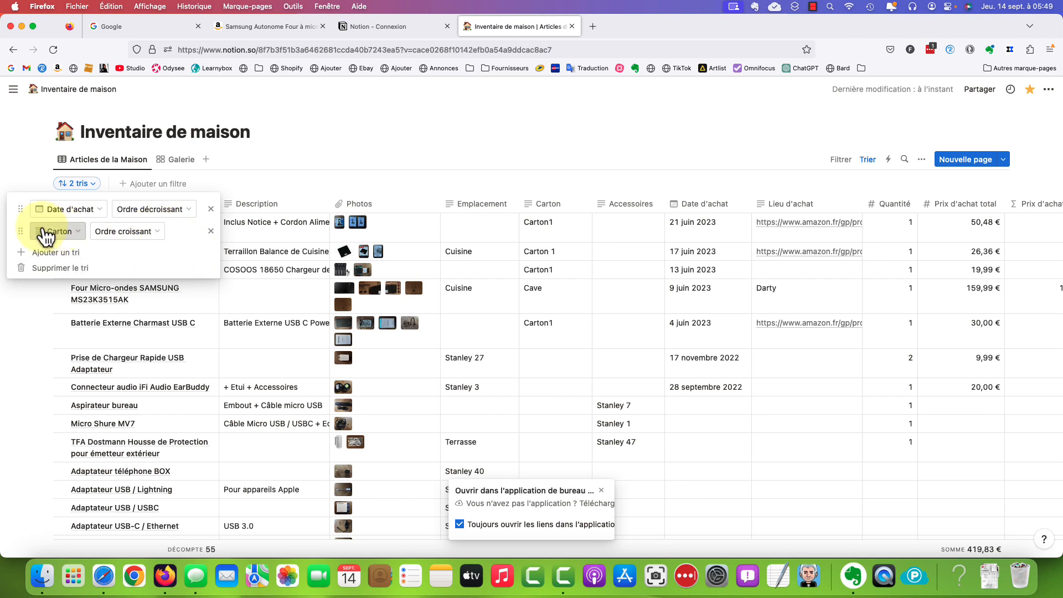
left_click_drag(19, 231, 18, 206)
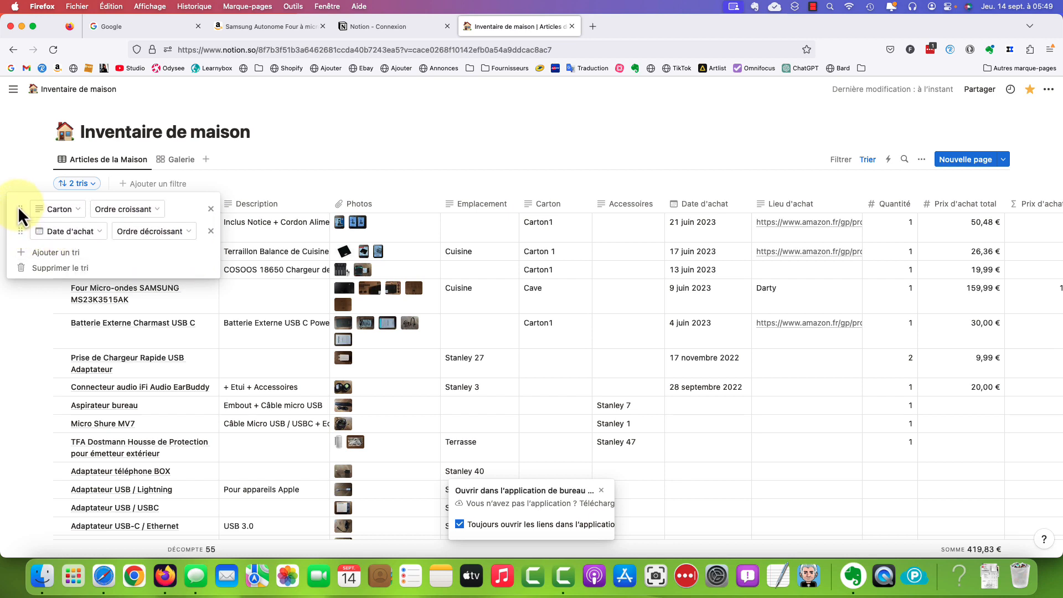
left_click(520, 115)
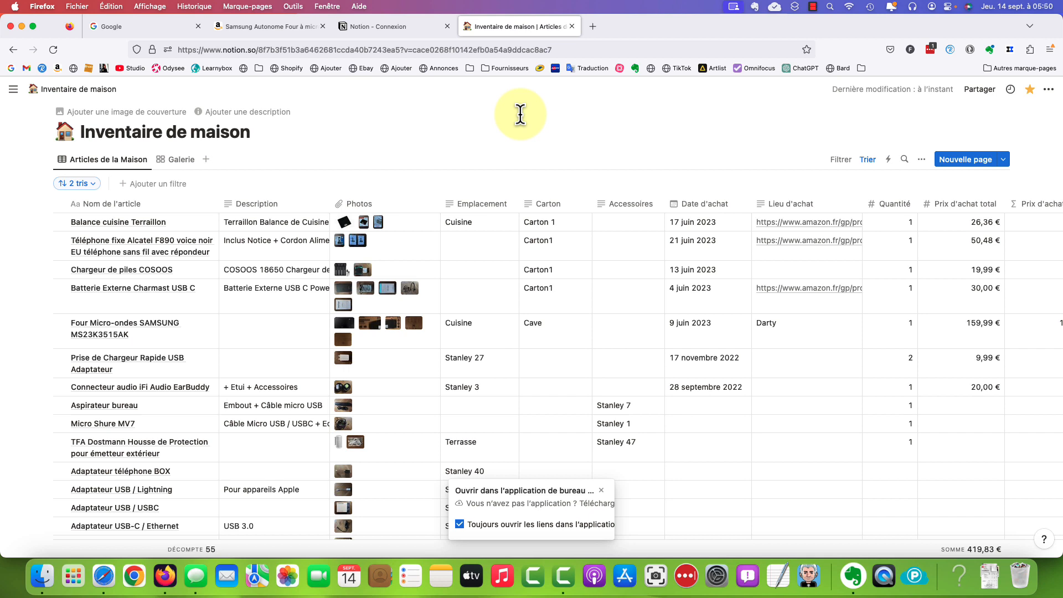
Switch to Safari and examine the prices and features of the Notion plans.
left_click(158, 573)
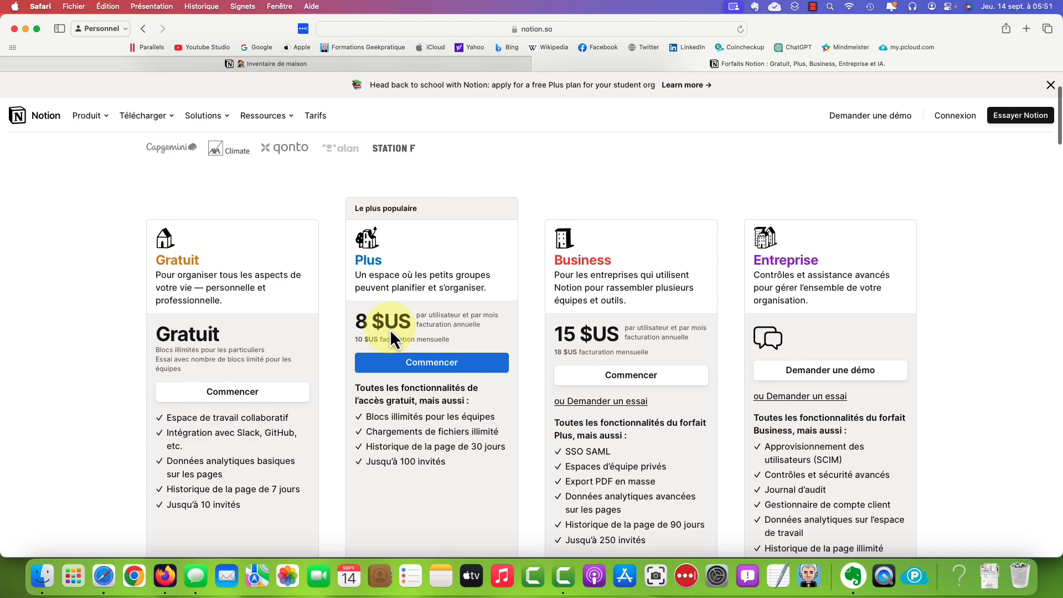
scroll(424, 335, "down", 2)
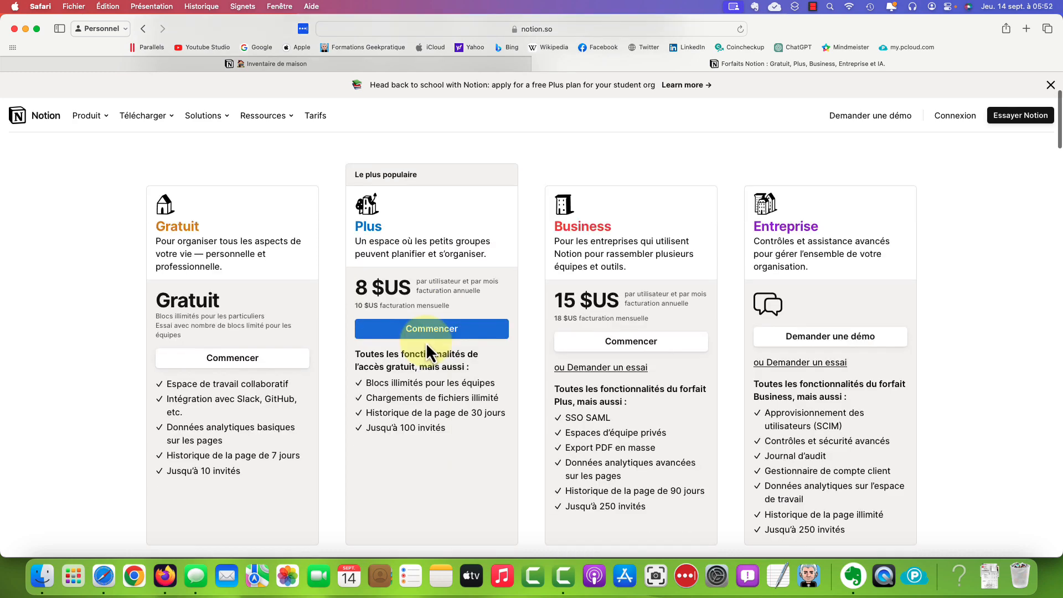